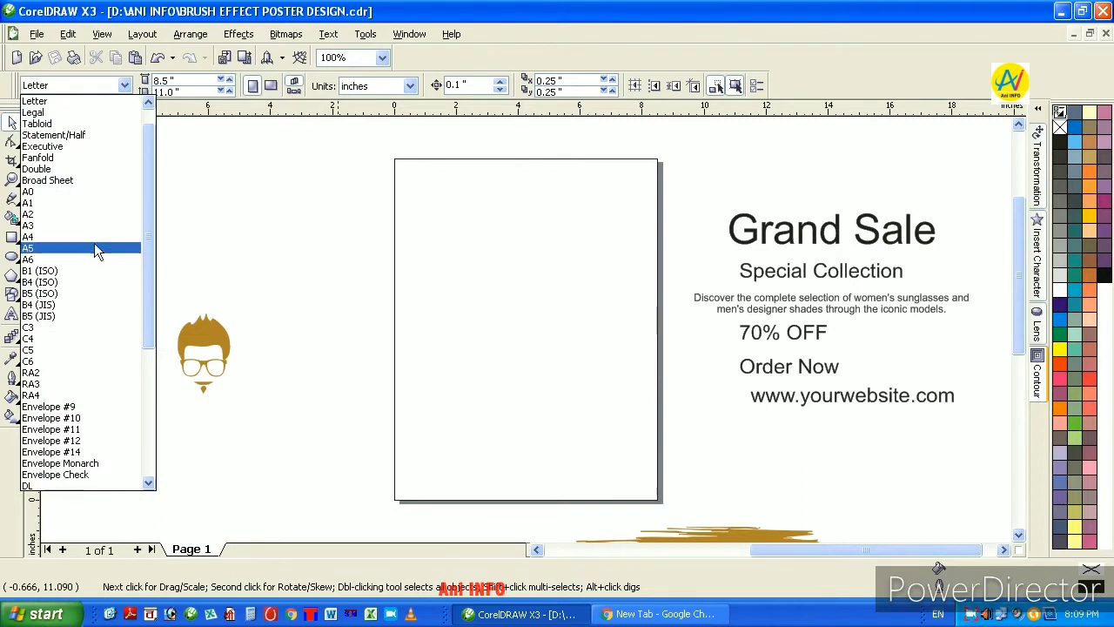
Set the page size to A4 in landscape orientation
click(93, 238)
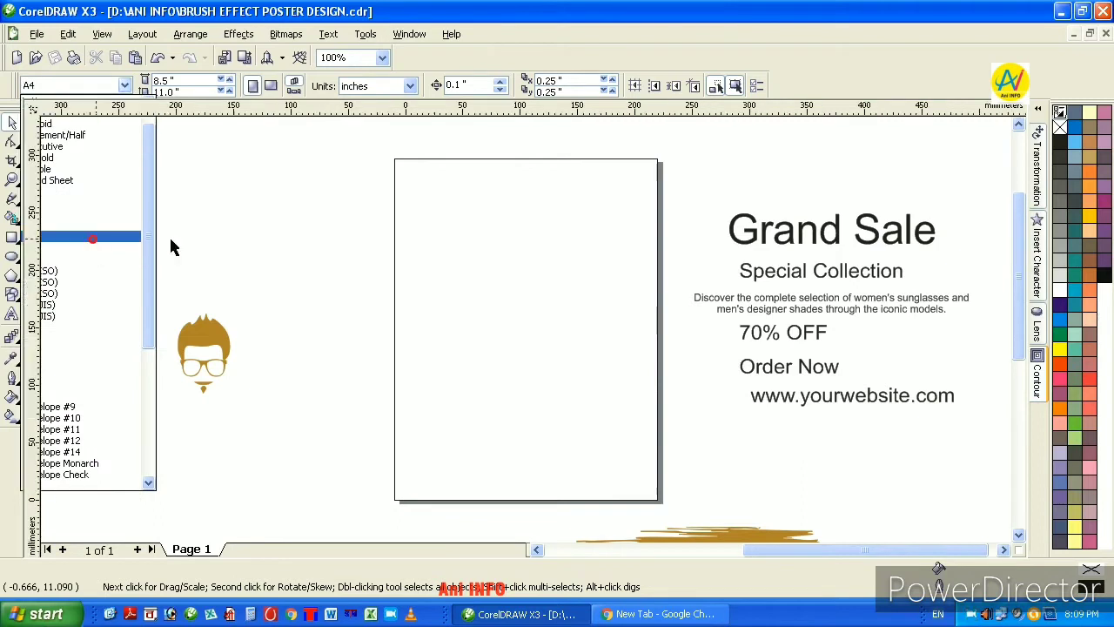
click(270, 85)
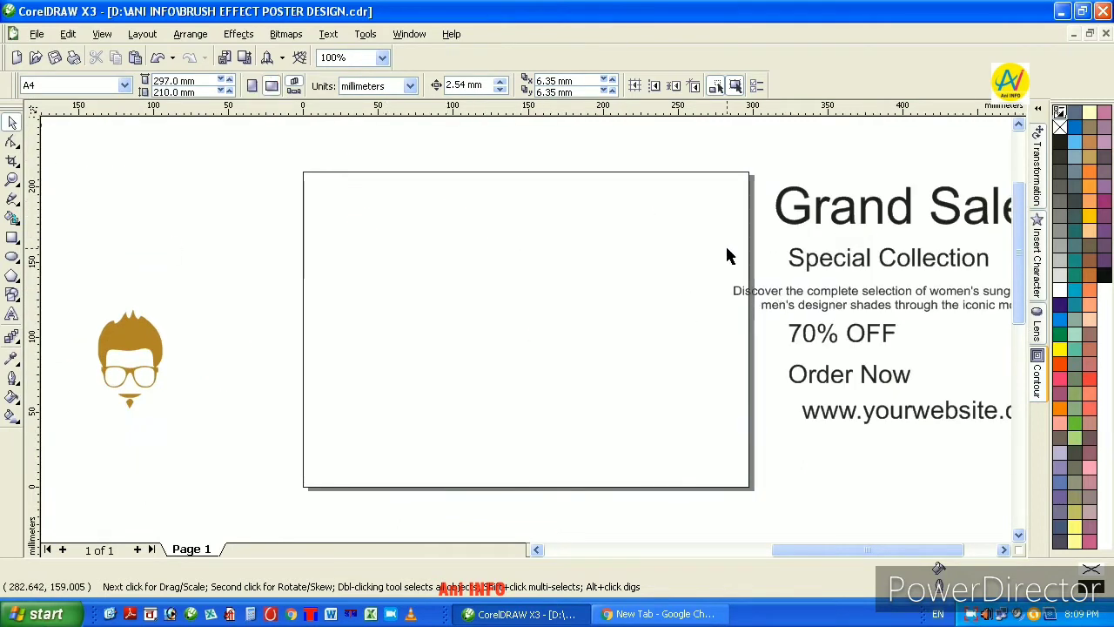
key(ctrl+a)
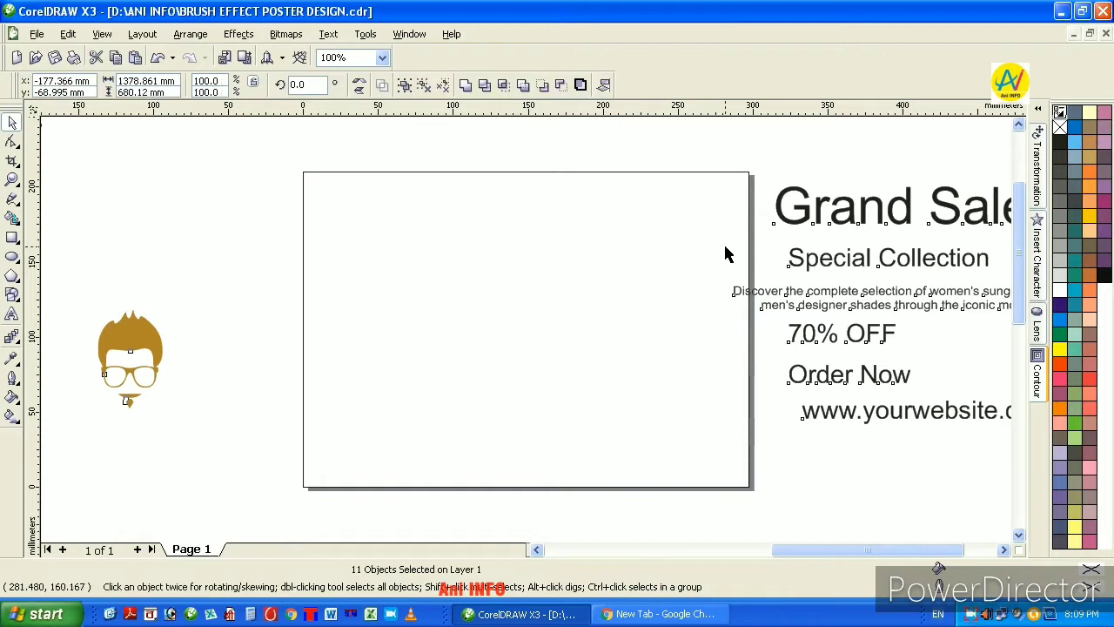
click(636, 199)
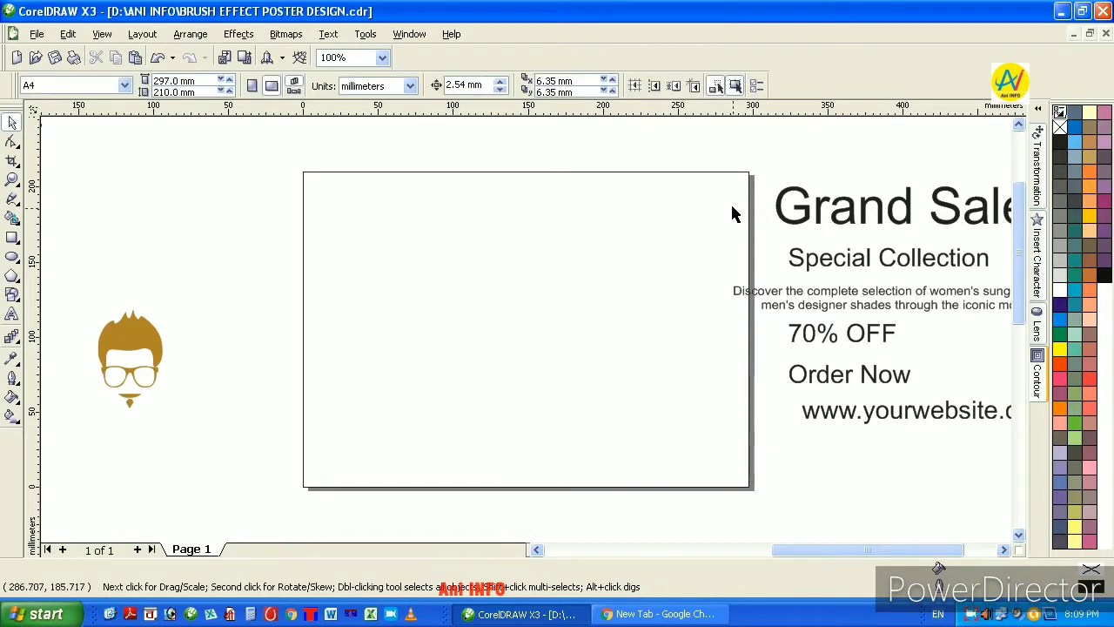
Move the whole block of sale text lines about 16 mm to the right, clear of the page edge
drag(960, 402, 1010, 440)
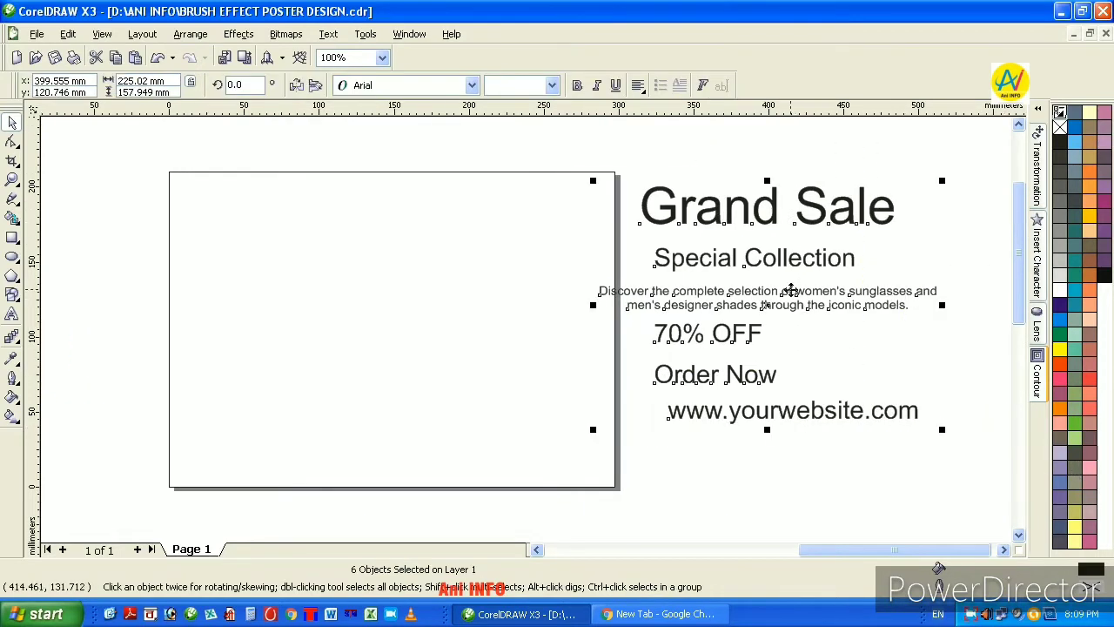
drag(790, 290, 813, 293)
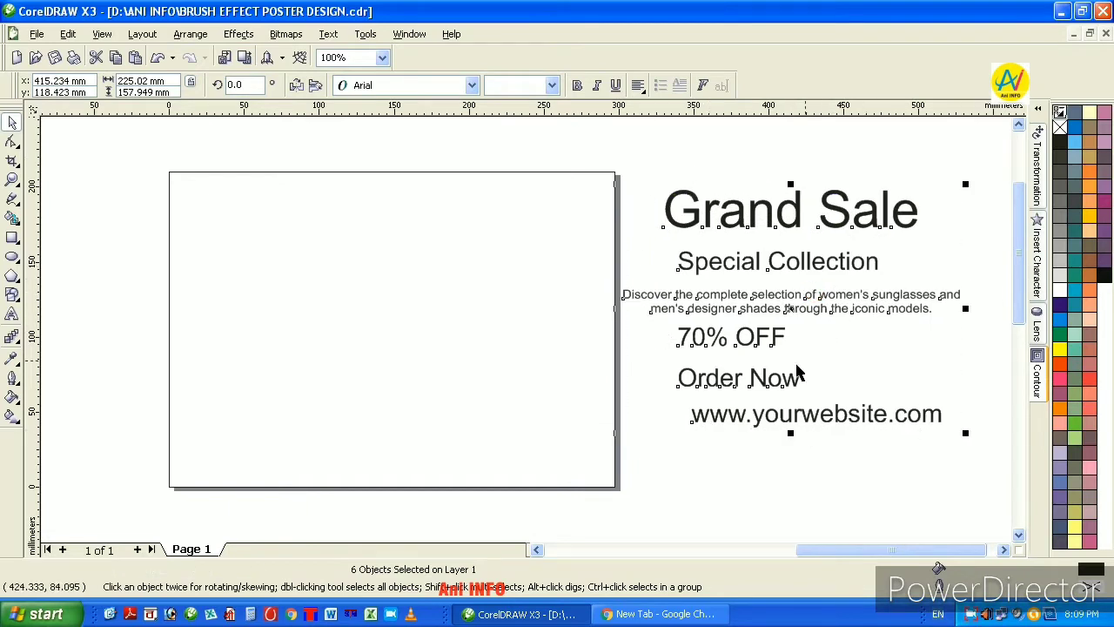
click(375, 277)
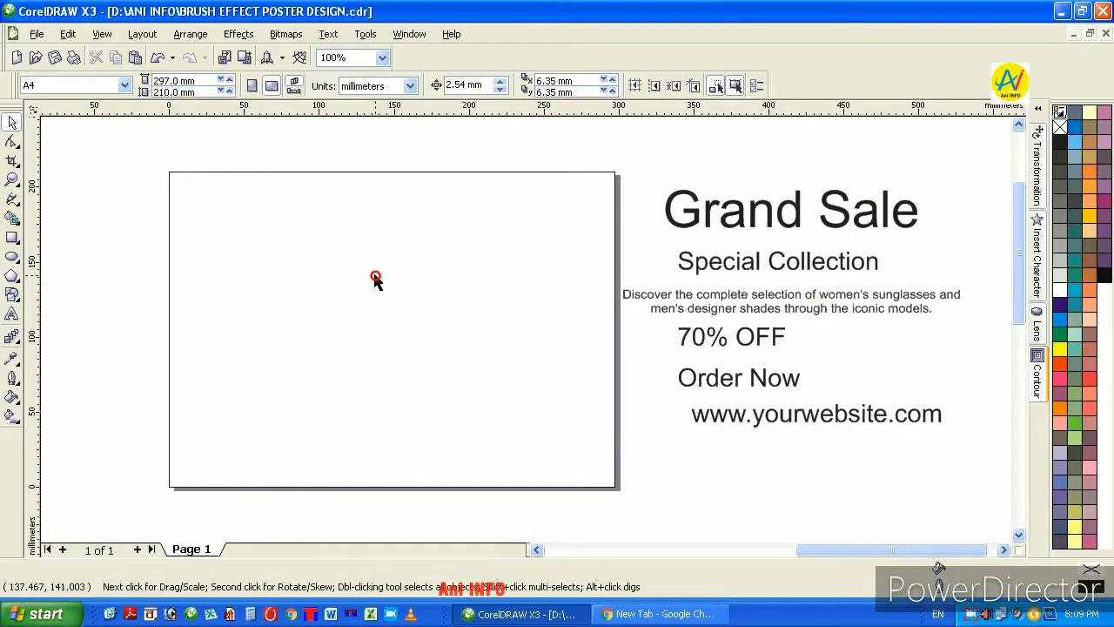
Bring the black brush-stroke shape onto the page, shrink it proportionally and place it in the page's left half
click(12, 179)
right_click(162, 218)
click(12, 121)
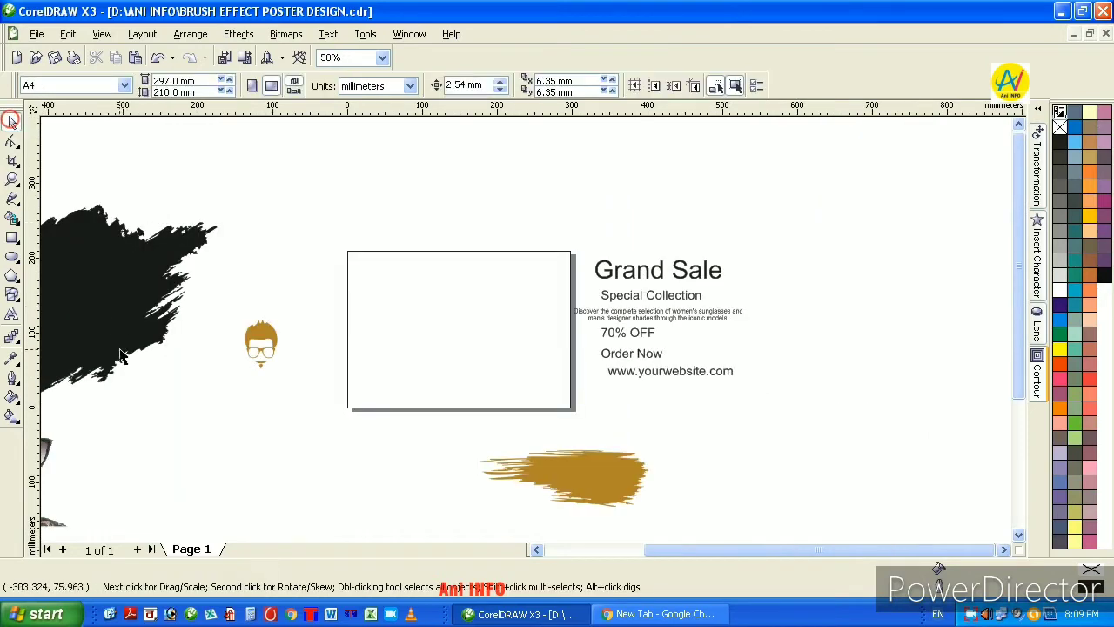
mouse_move(120, 355)
mouse_down()
mouse_move(408, 368)
mouse_move(435, 333)
mouse_up()
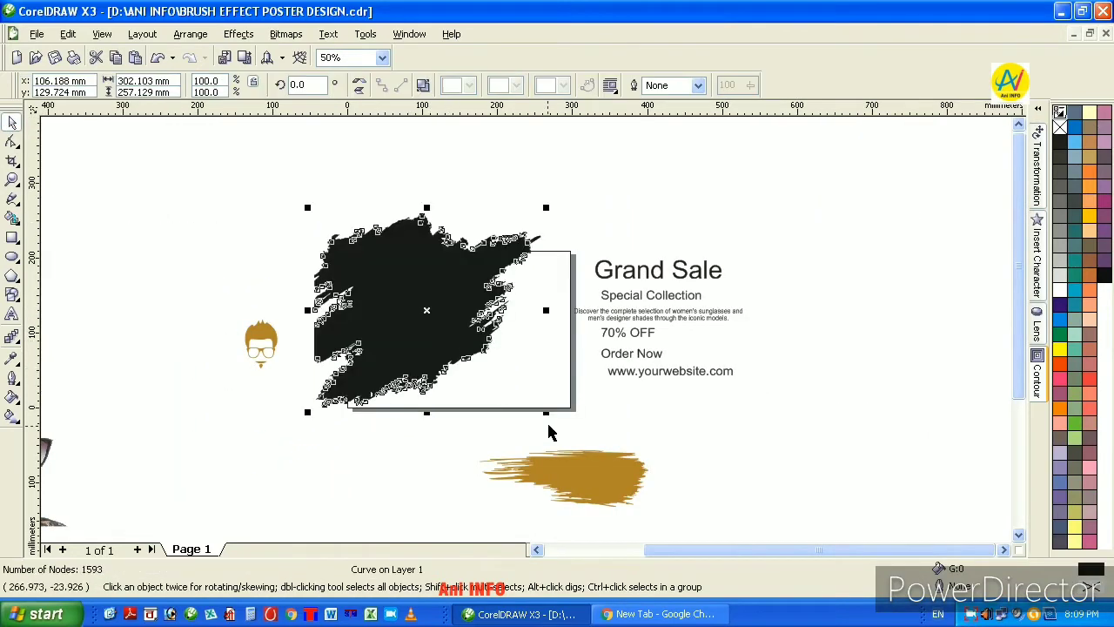
drag(547, 415, 452, 319)
drag(384, 263, 427, 318)
click(267, 219)
Enlarge the black brush-stroke shape proportionally toward the page's lower right, keeping its upper-left corner in place
click(13, 180)
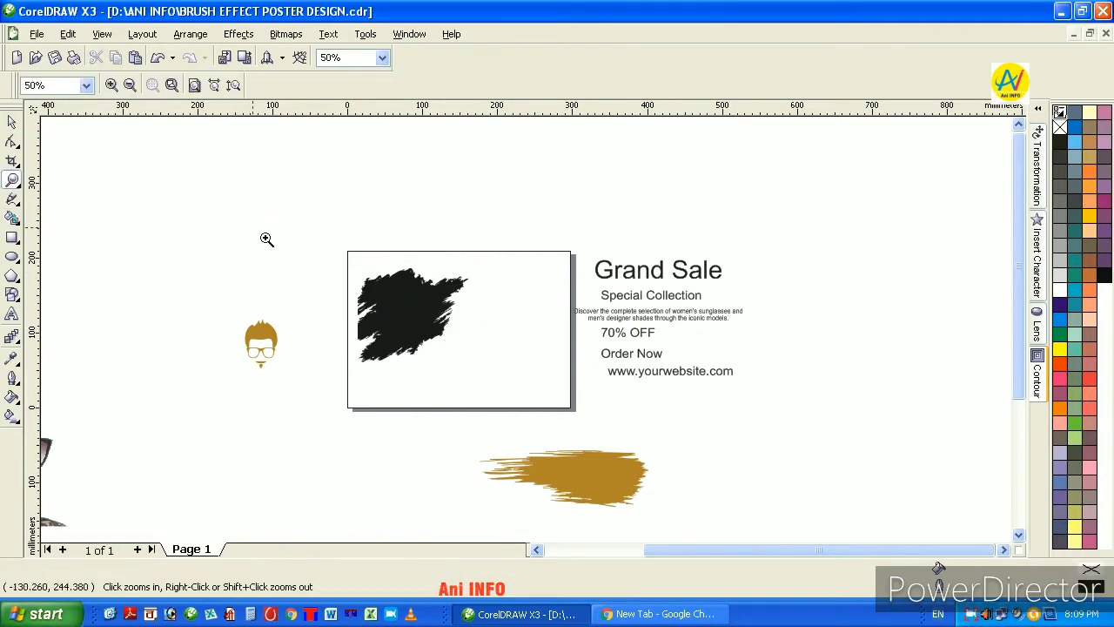
drag(673, 442, 673, 441)
click(12, 122)
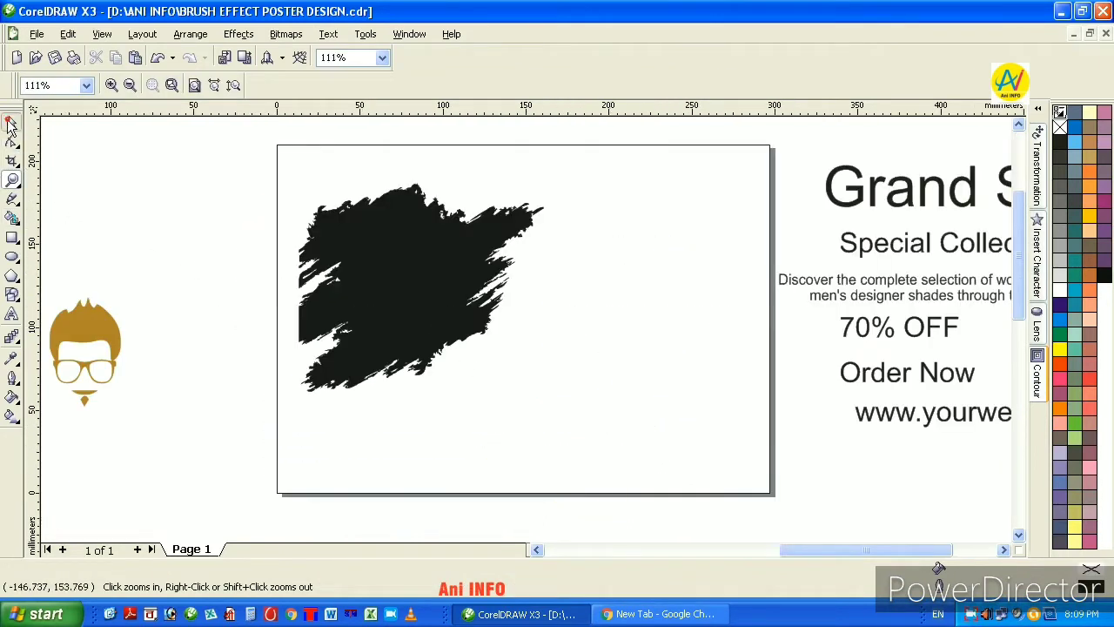
click(369, 293)
drag(547, 399, 587, 432)
click(214, 275)
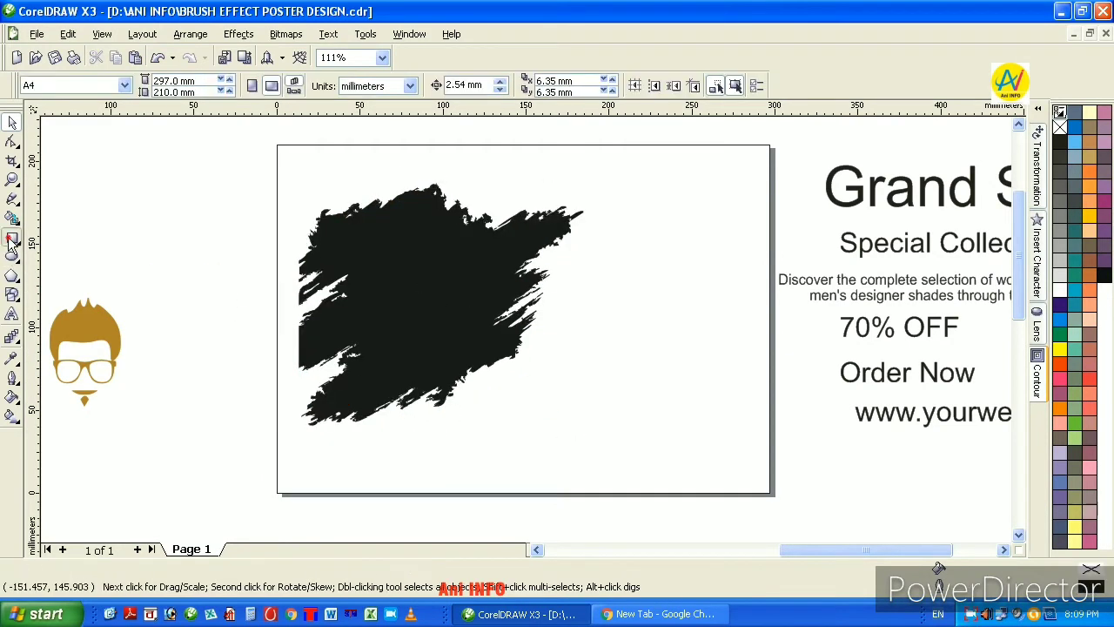
Add a page-sized rectangle of 297 × 210 mm as the background and fill it with light gray
double_click(12, 237)
click(12, 122)
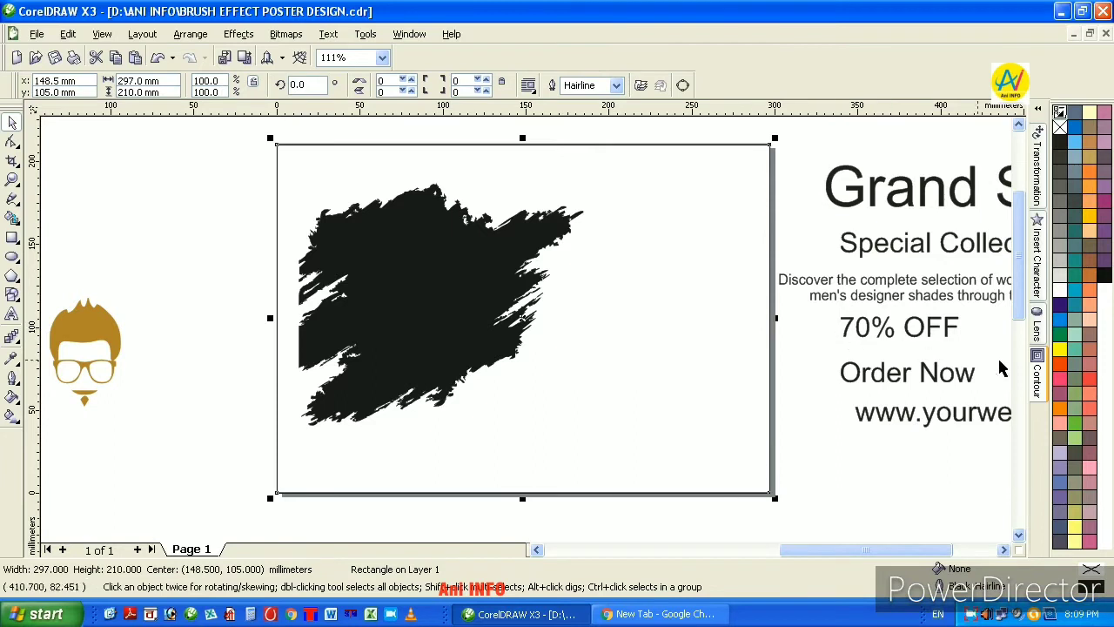
click(1061, 297)
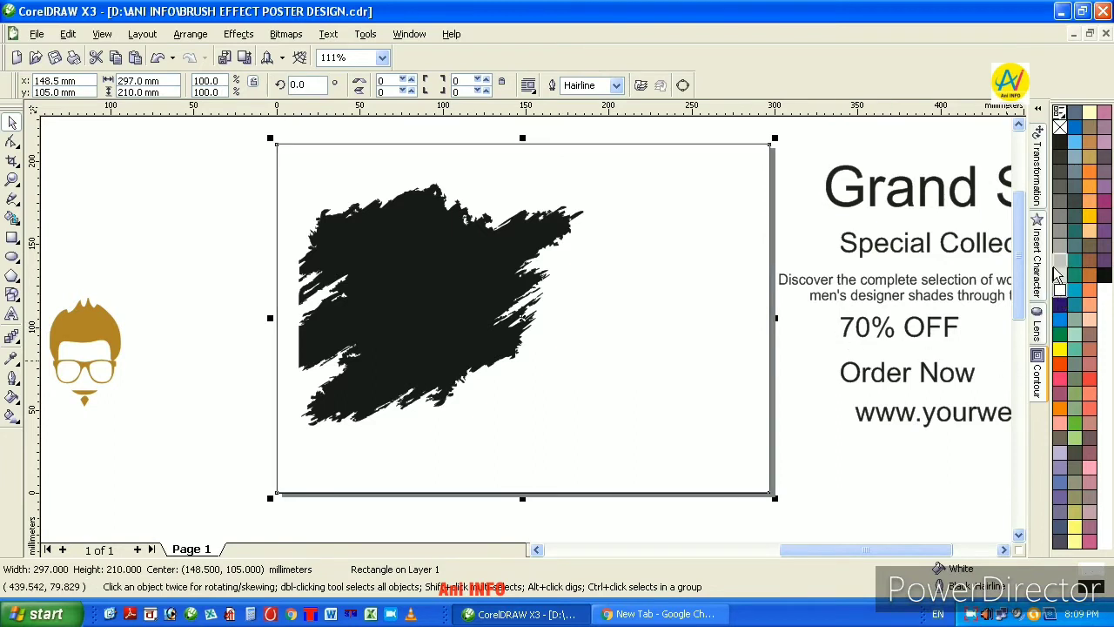
click(1057, 266)
Scale the black brush-stroke shape up proportionally to about 184 × 157 mm
click(423, 290)
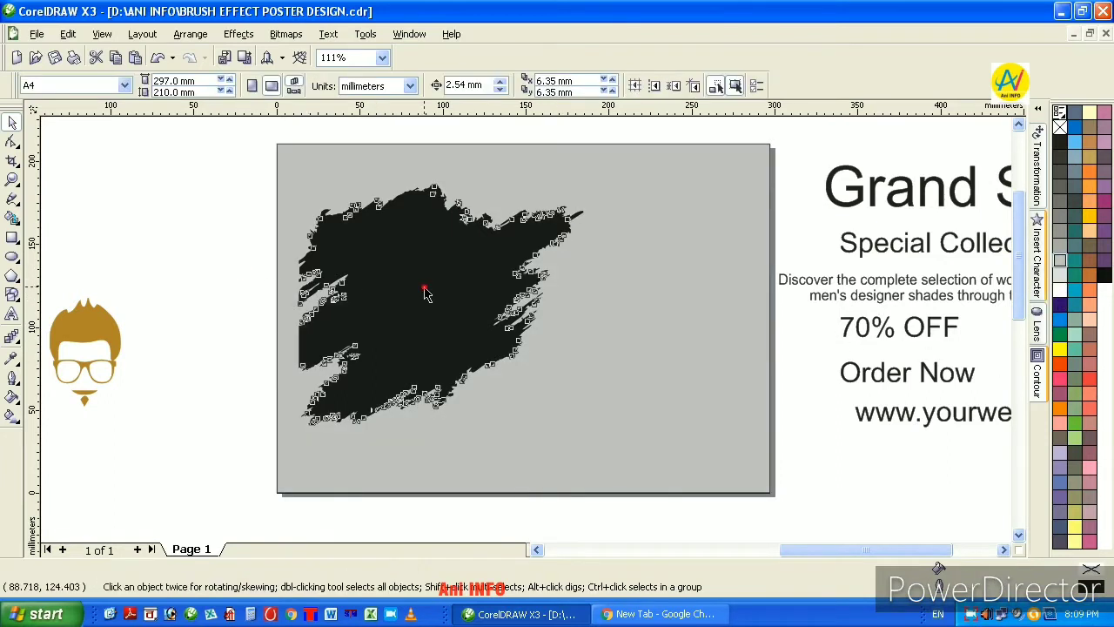
drag(586, 179, 612, 161)
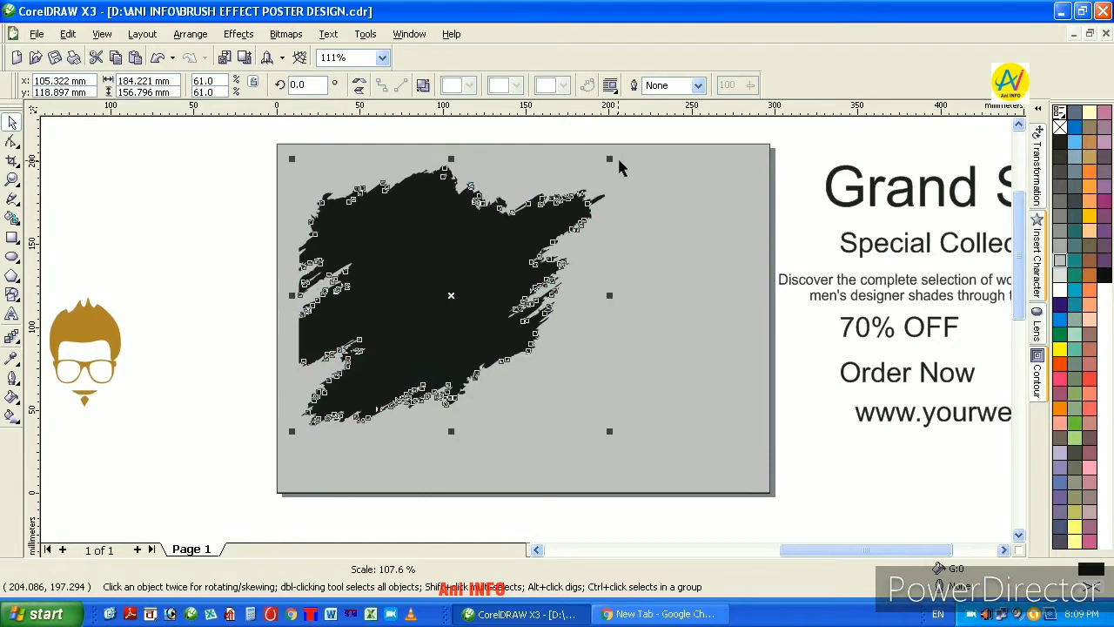
PowerClip the photo of the woman in sunglasses inside the black brush-stroke shape
click(12, 180)
right_click(184, 226)
click(11, 123)
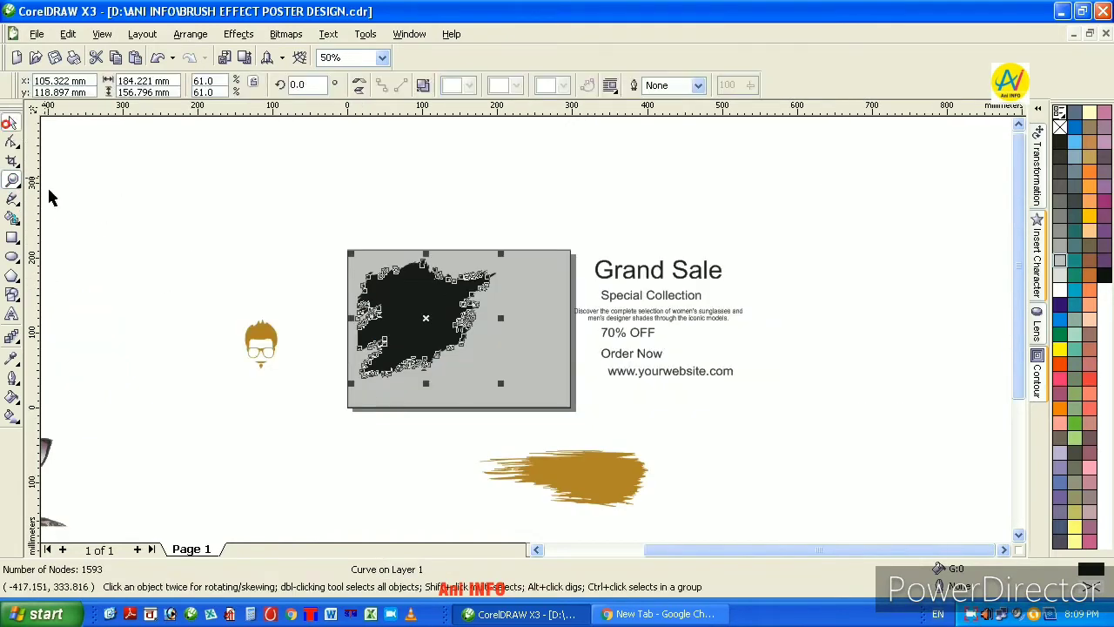
drag(49, 446, 160, 399)
click(238, 34)
mouse_move(261, 261)
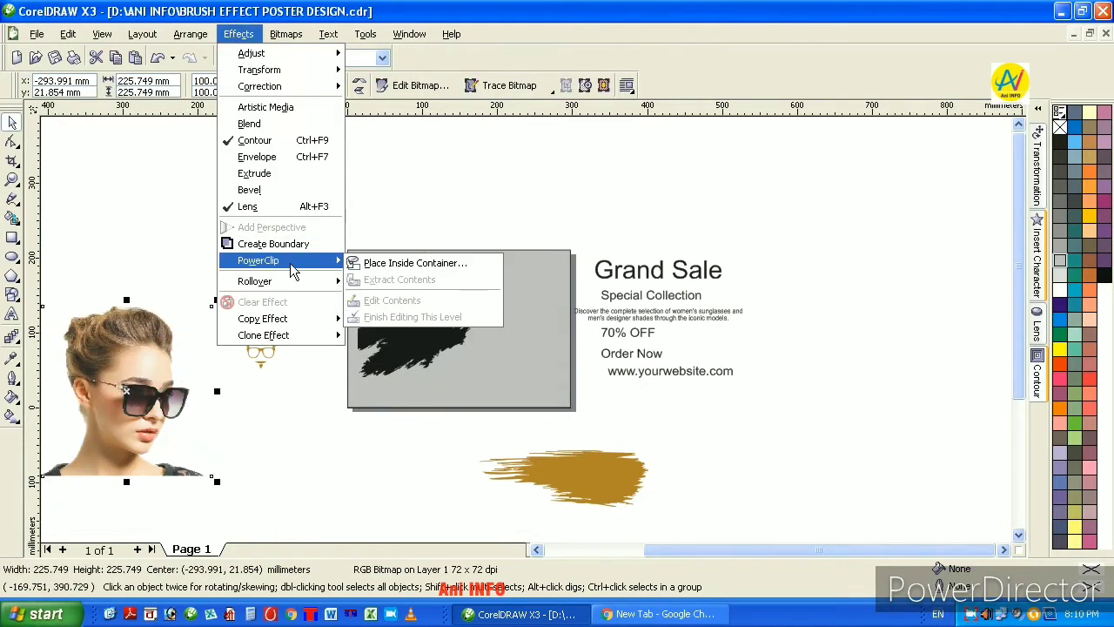
click(375, 260)
click(388, 311)
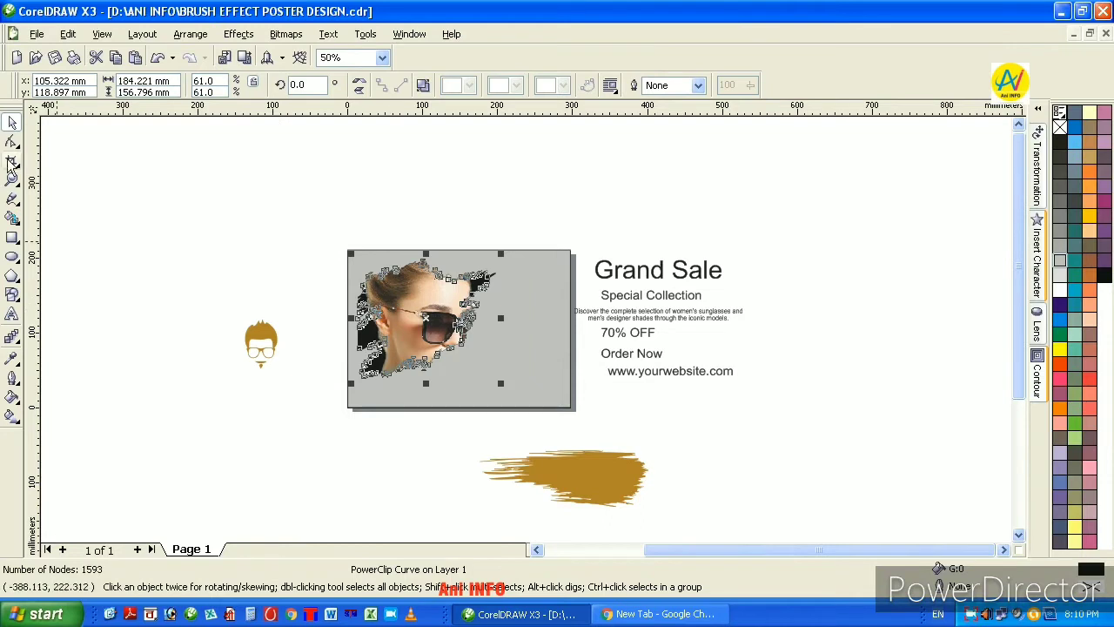
Within the PowerClip, scale the photo to about 144 × 144 mm and shift it left and slightly down in the brush outline
ctrl+click(427, 312)
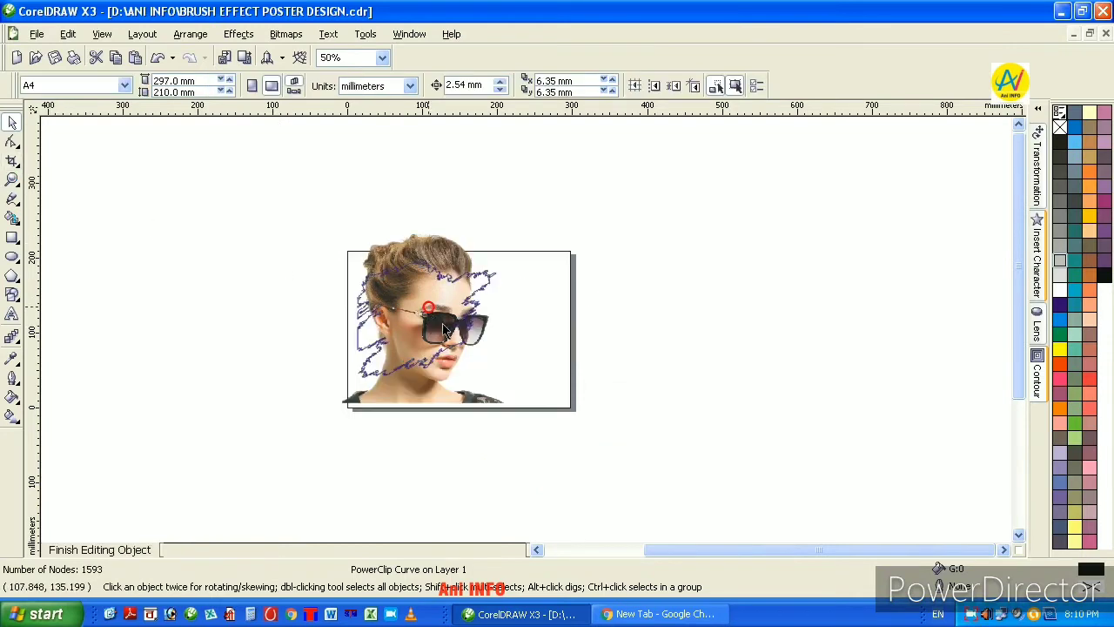
drag(518, 414, 485, 378)
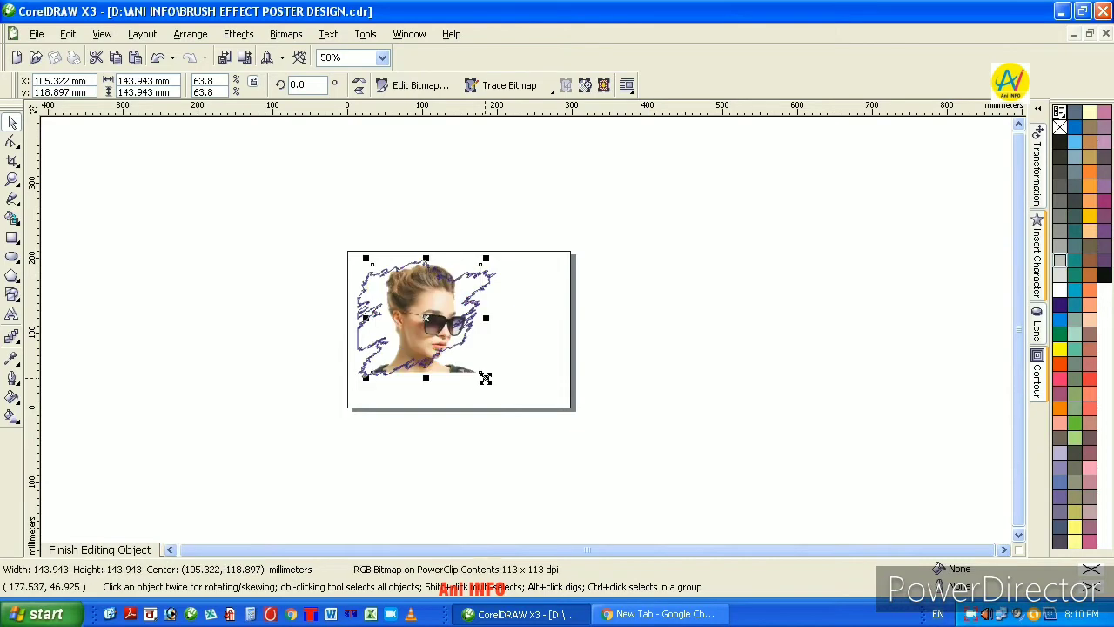
click(12, 180)
drag(348, 251, 567, 418)
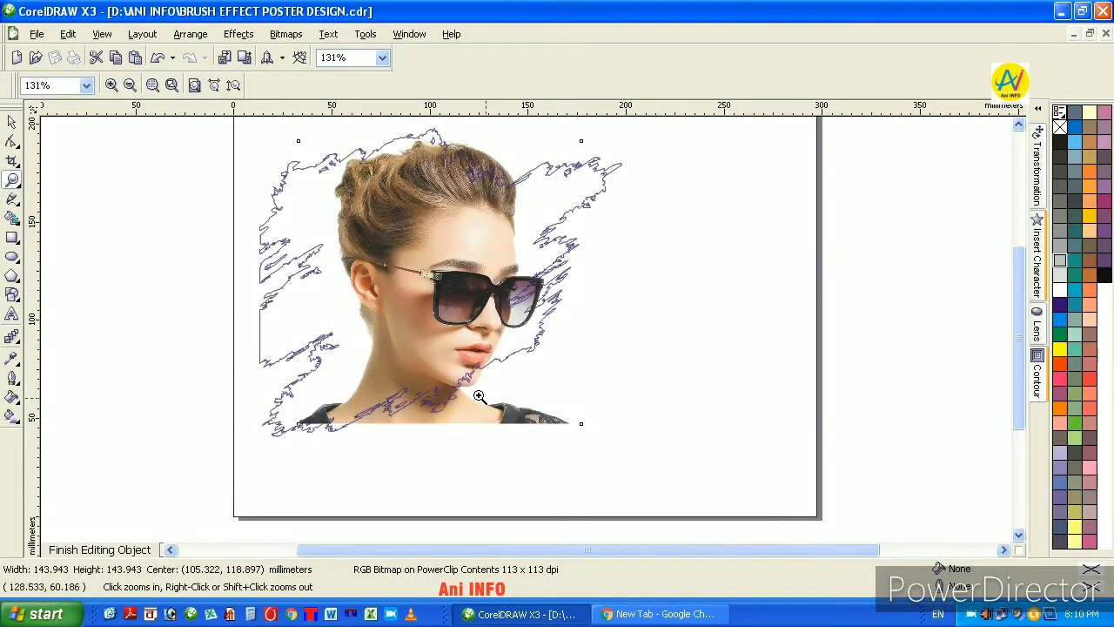
click(13, 121)
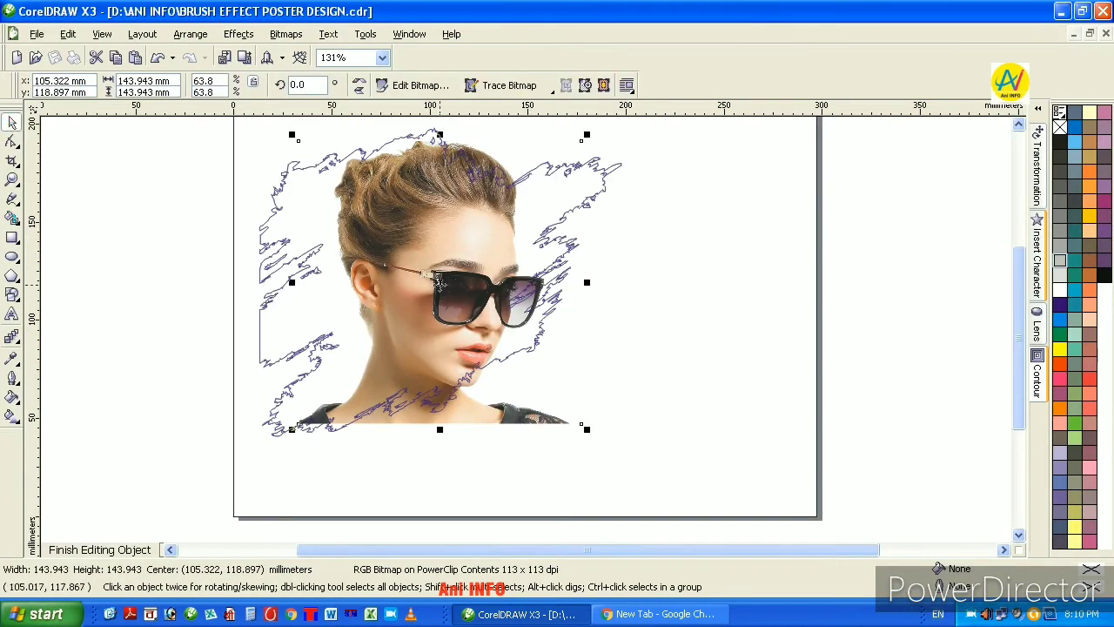
drag(439, 283, 397, 296)
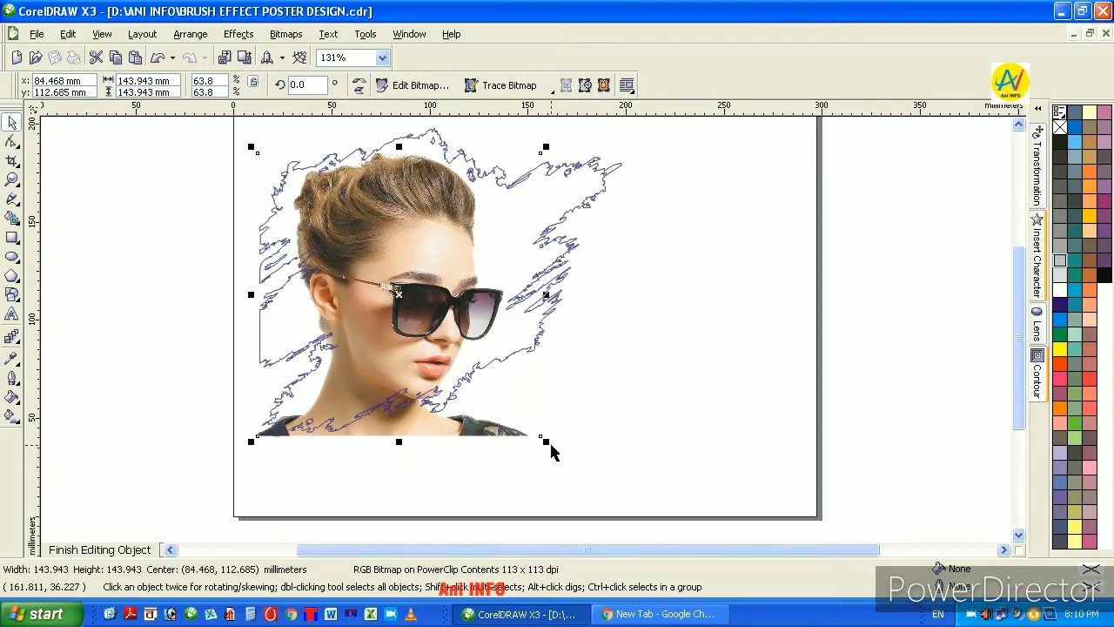
drag(546, 441, 546, 444)
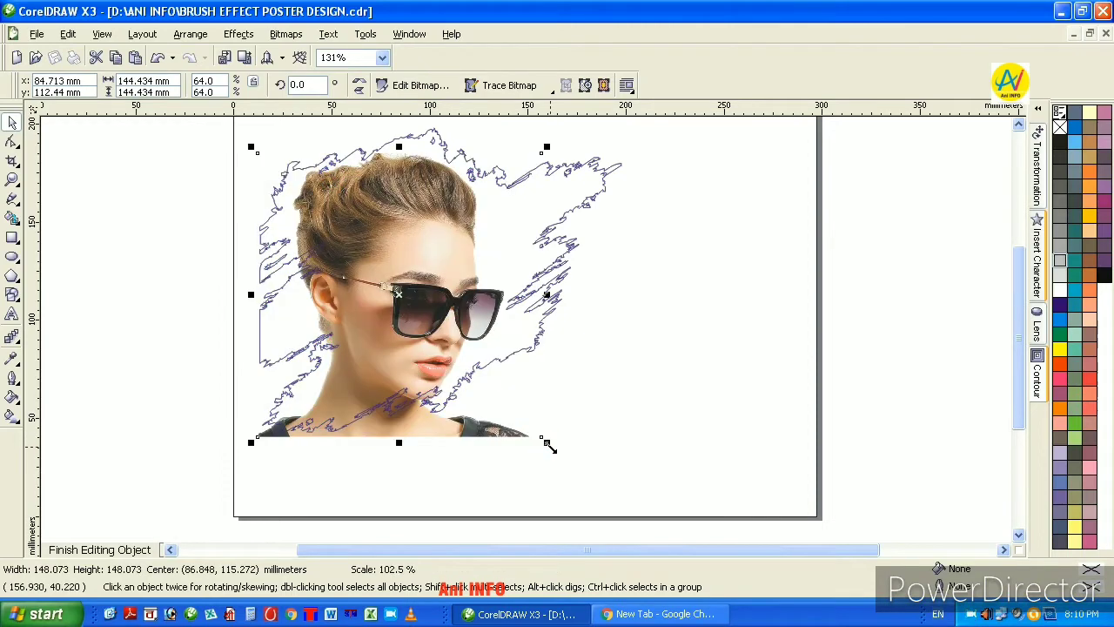
ctrl+click(169, 360)
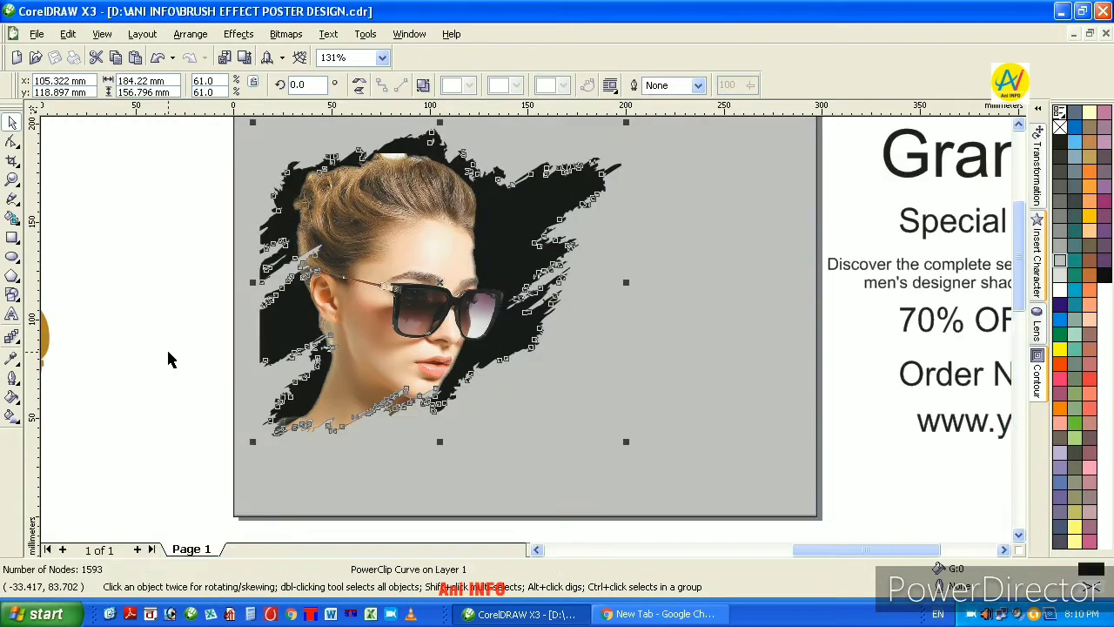
click(172, 349)
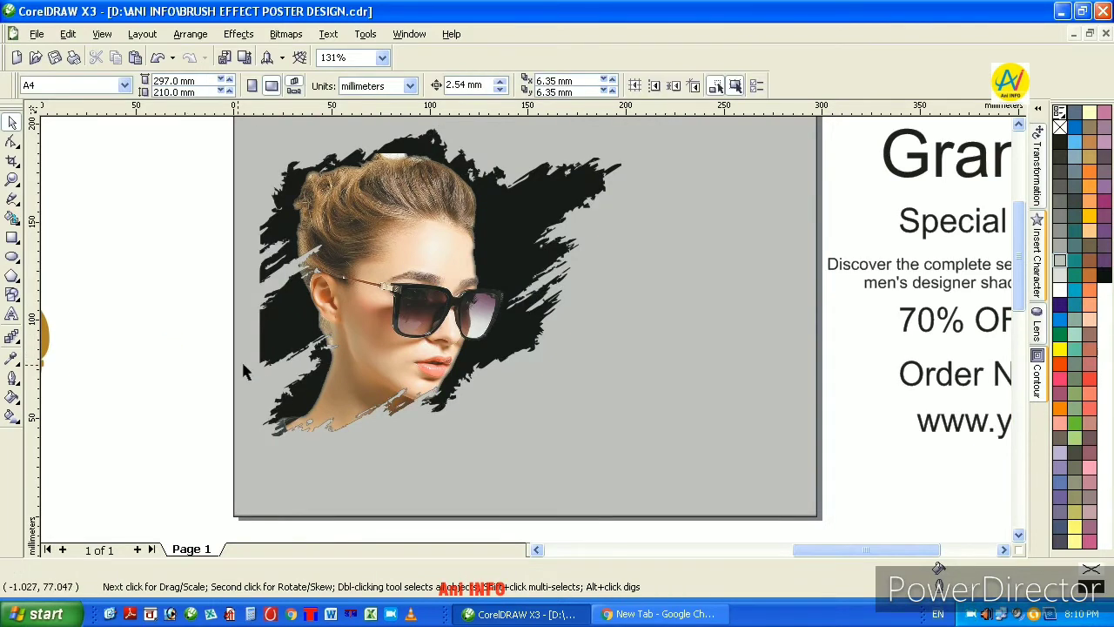
Give the brush-stroke shape a radial fountain fill running from a white center to a black edge
click(409, 400)
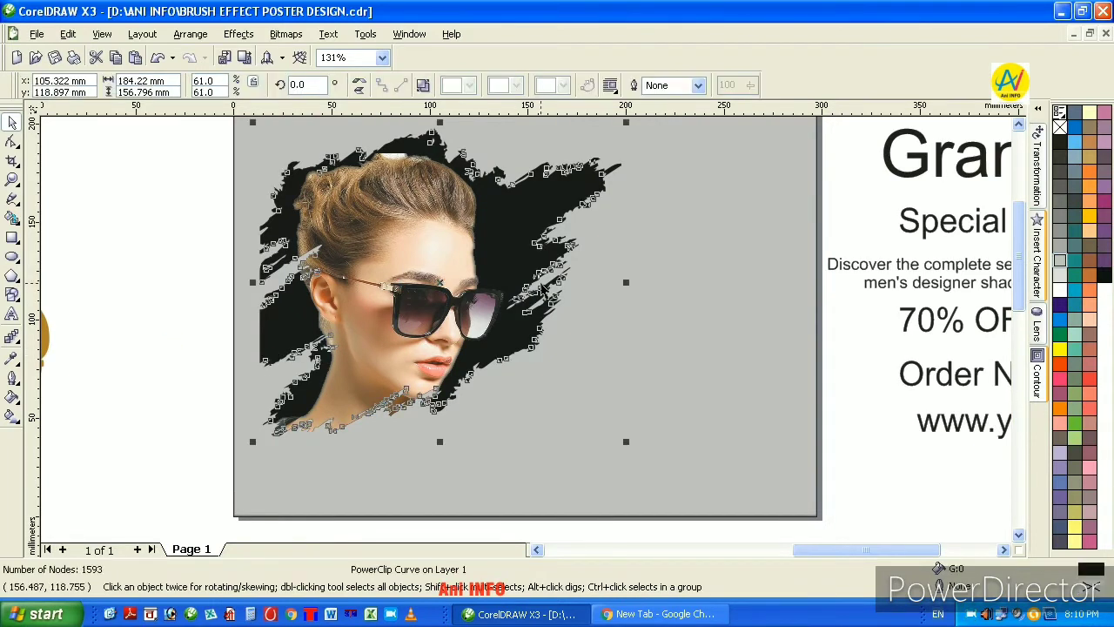
click(12, 415)
click(147, 84)
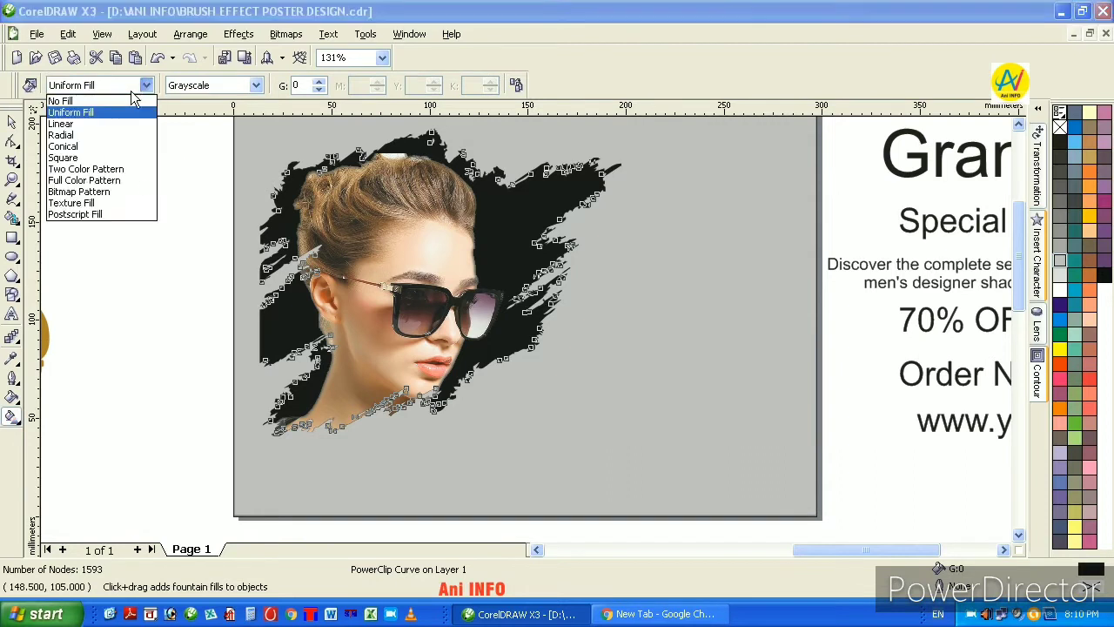
click(103, 135)
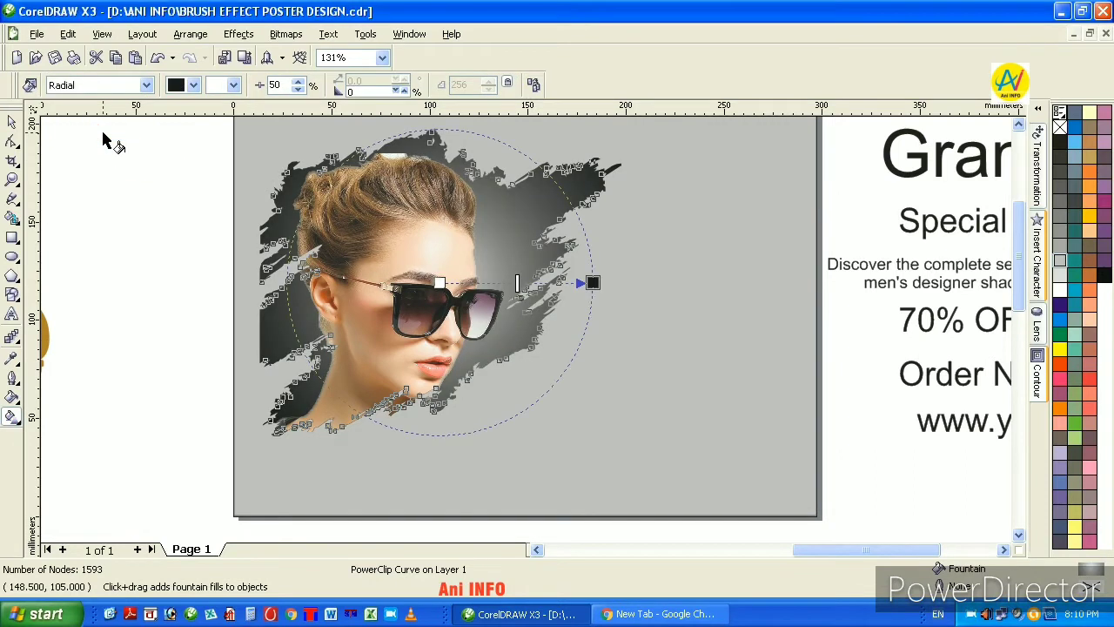
click(12, 122)
click(212, 206)
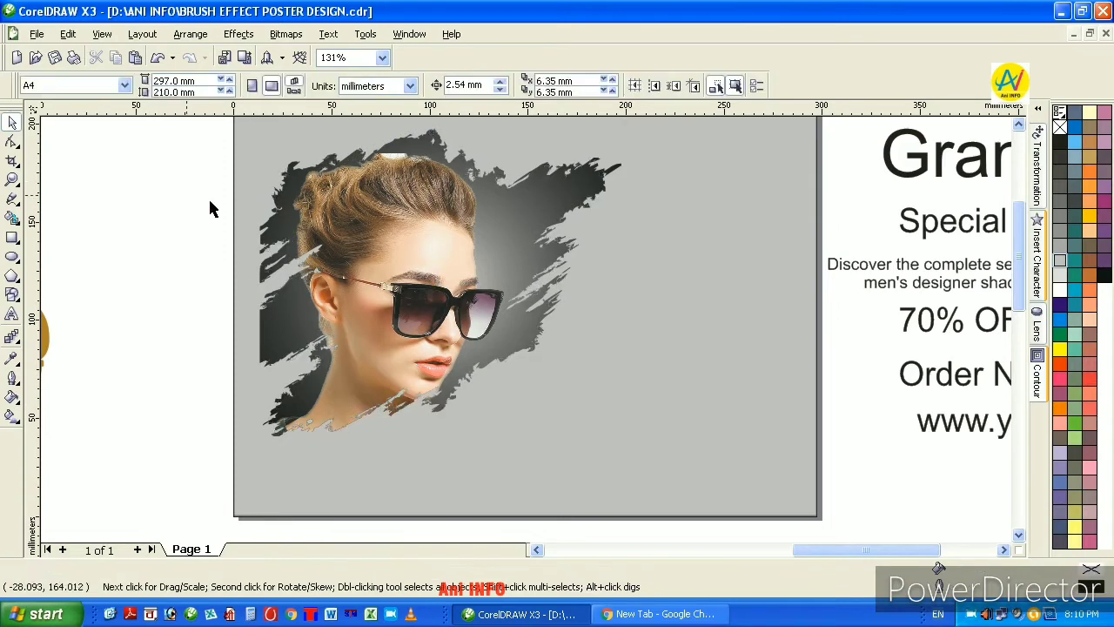
Tighten the brush shape's radial gradient by bringing its black end inward, to an edge pad of about 16%
click(510, 229)
click(12, 416)
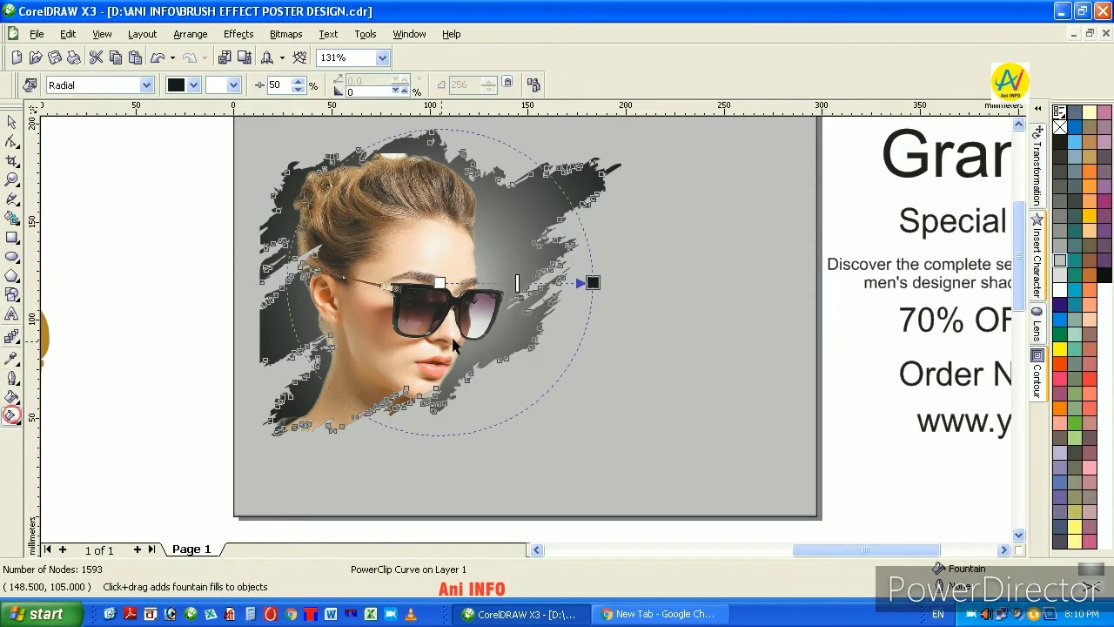
drag(603, 280, 555, 275)
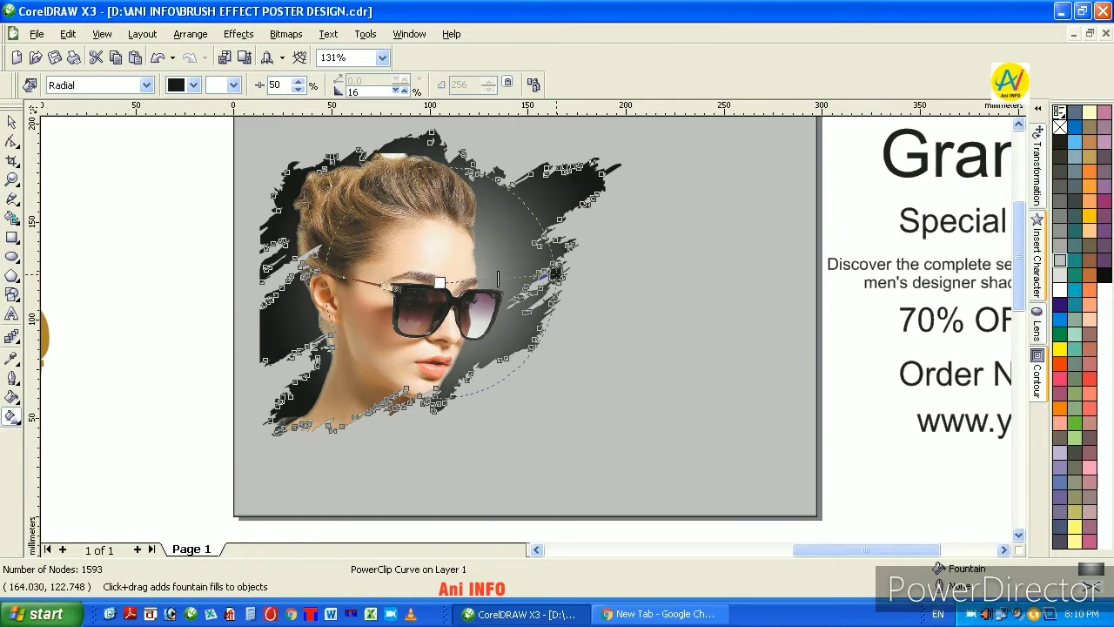
click(12, 122)
click(109, 189)
Try converting the clipped sunglasses photo to 8-bit grayscale inside the PowerClip
click(418, 254)
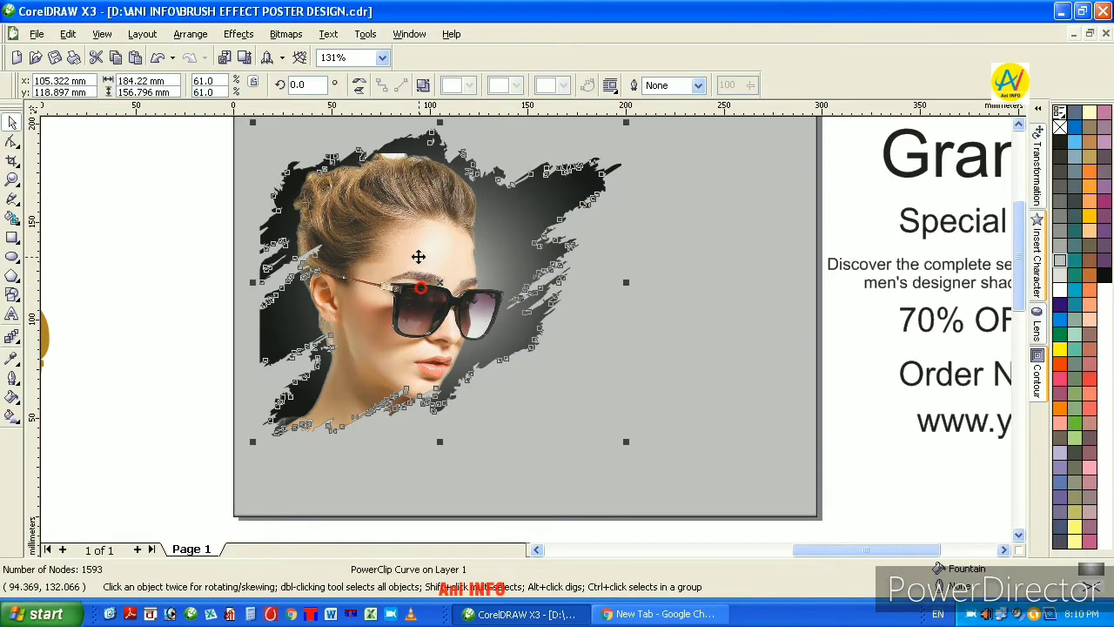
ctrl+click(417, 255)
click(382, 221)
click(286, 34)
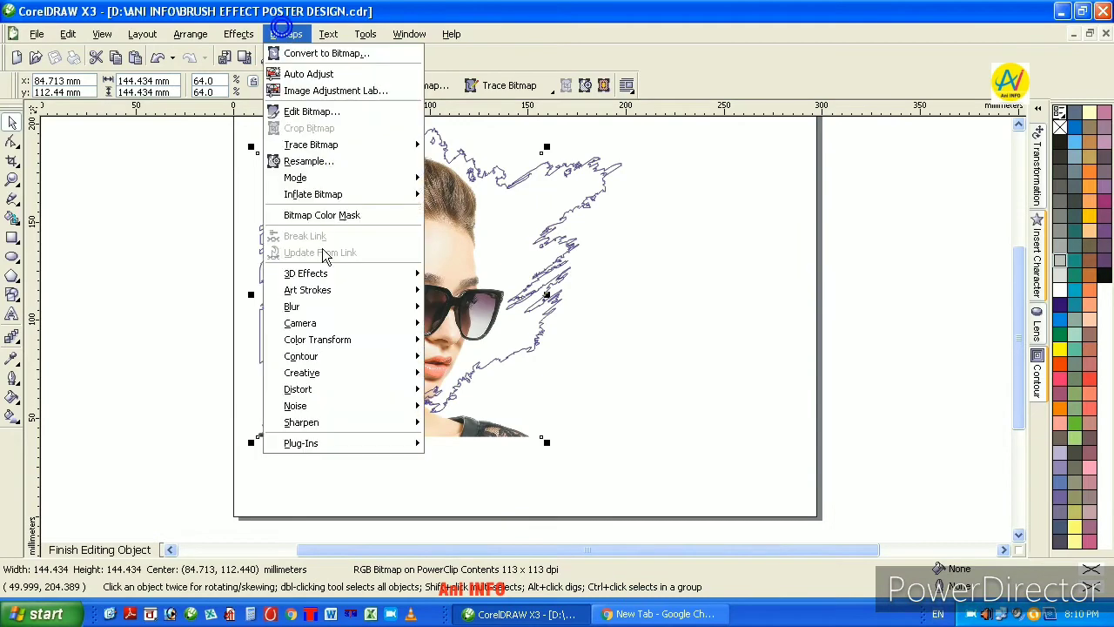
mouse_move(355, 188)
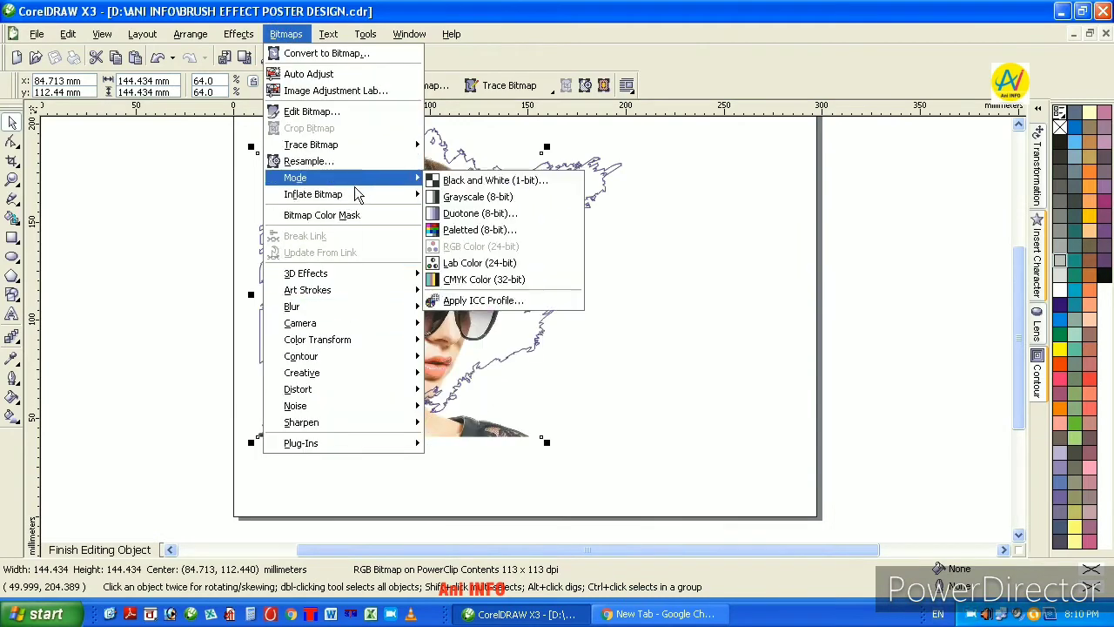
click(478, 197)
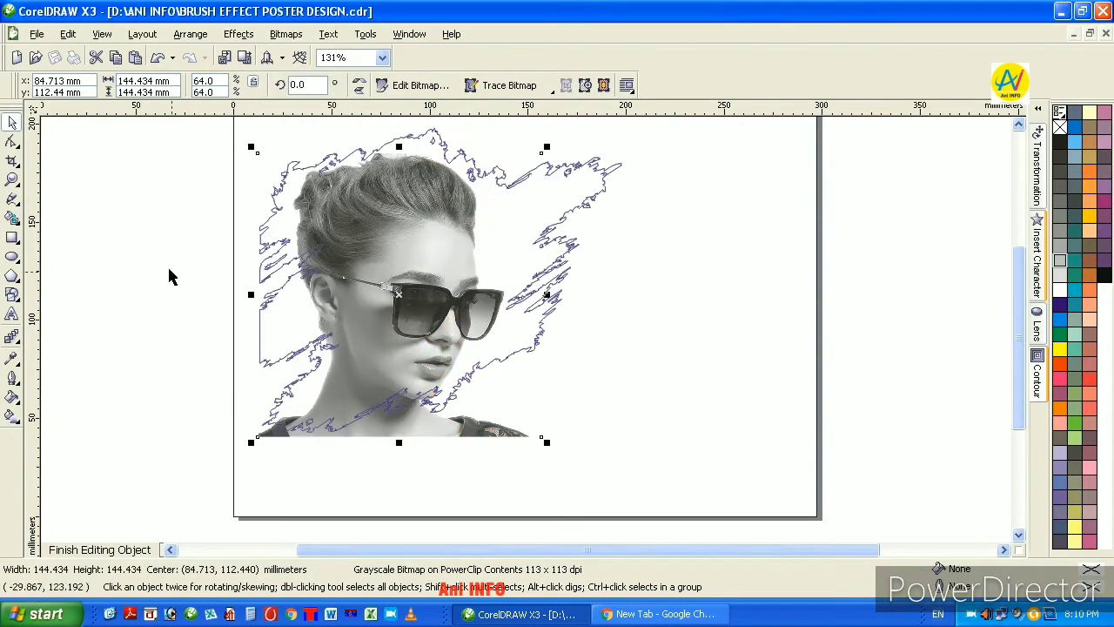
ctrl+click(167, 269)
Undo the grayscale conversion of the clipped photo and return to the poster page
key(ctrl+z)
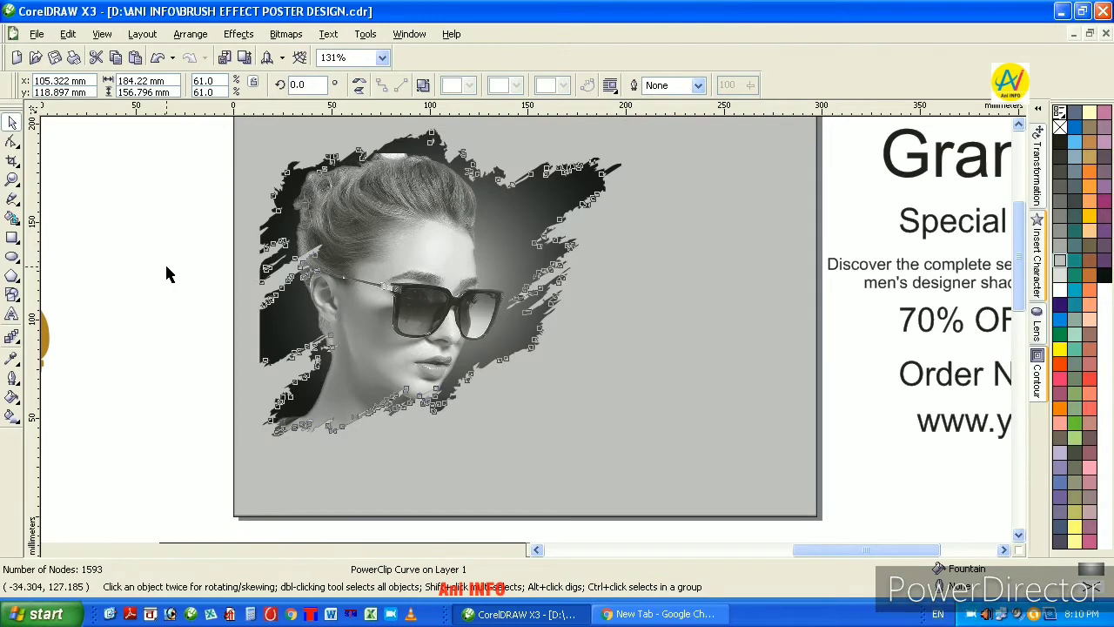
ctrl+click(186, 230)
key(ctrl+z)
key(ctrl+z)
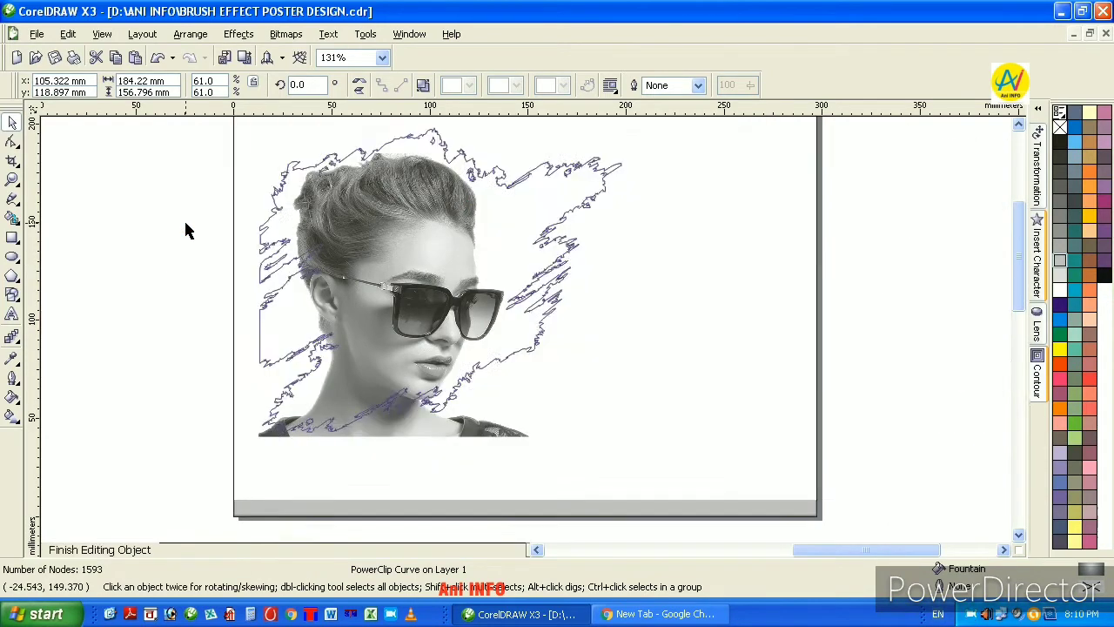
ctrl+click(186, 230)
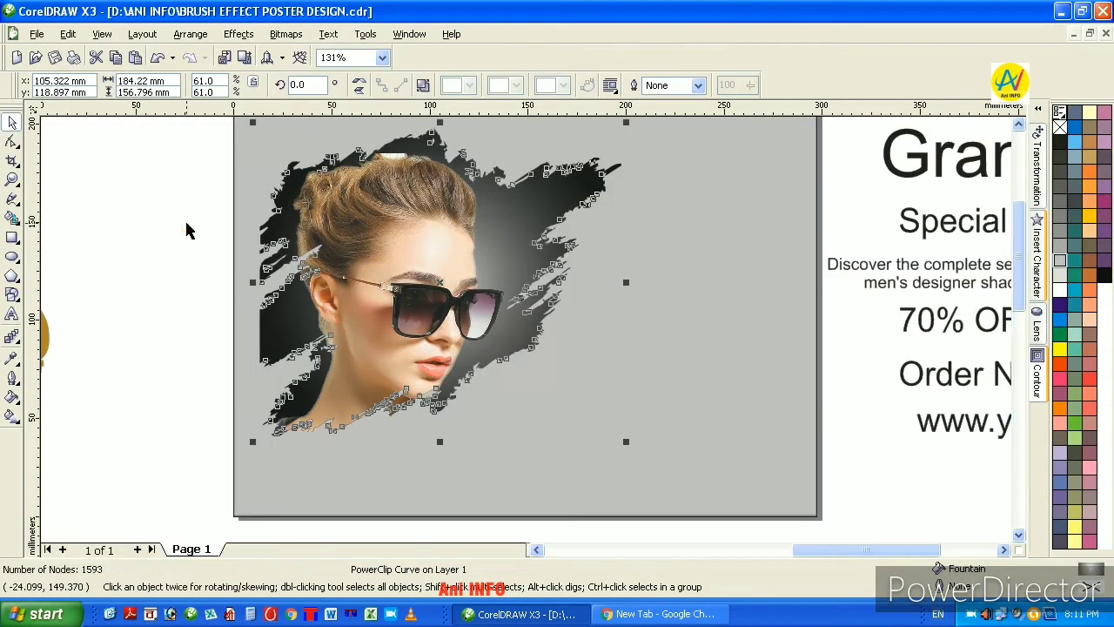
click(188, 231)
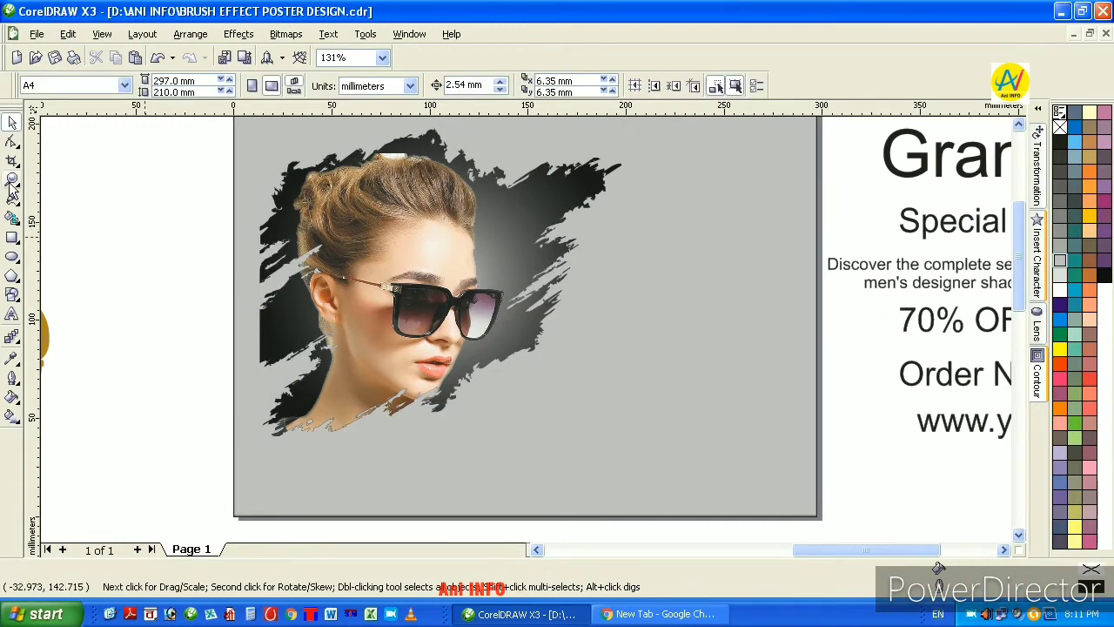
Move the brush-clipped photo about 7 mm left and 11 mm up on the page
click(12, 180)
right_click(236, 234)
drag(304, 194, 683, 461)
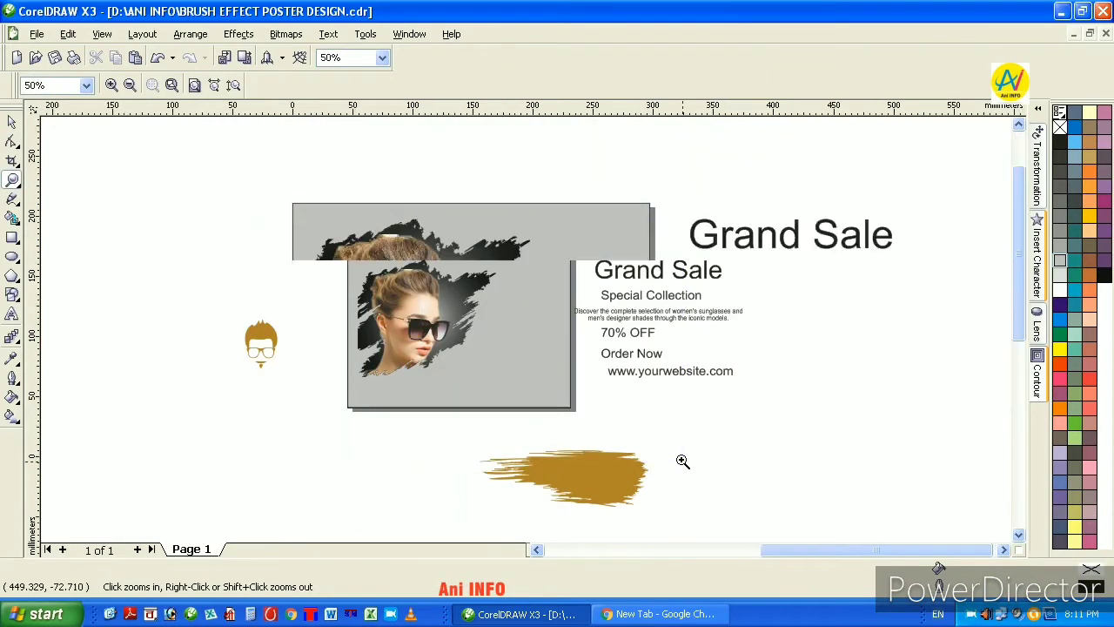
click(12, 122)
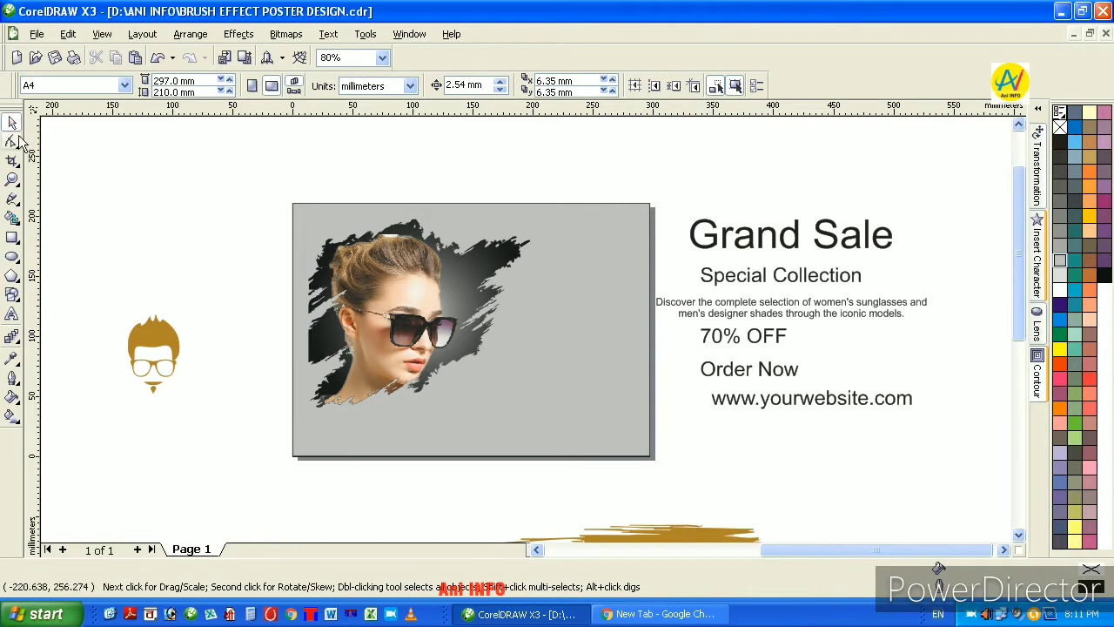
drag(366, 297, 358, 285)
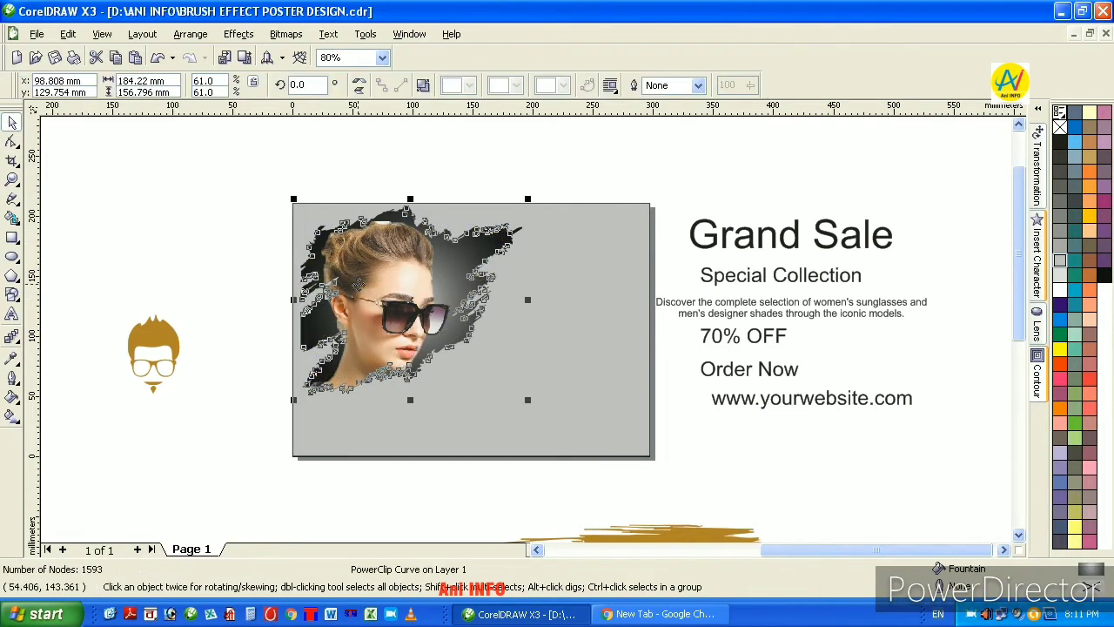
click(204, 261)
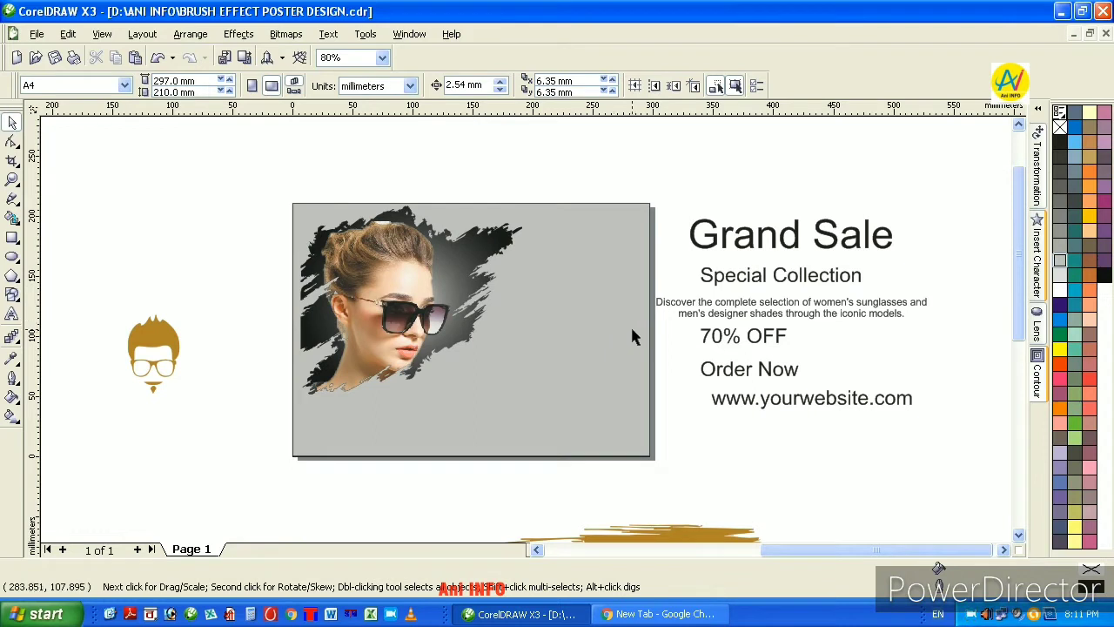
Place the Grand Sale heading beside the photo, set it in Kaushan Script, and scale it down to about 70.5 pt
drag(745, 244, 552, 294)
click(370, 85)
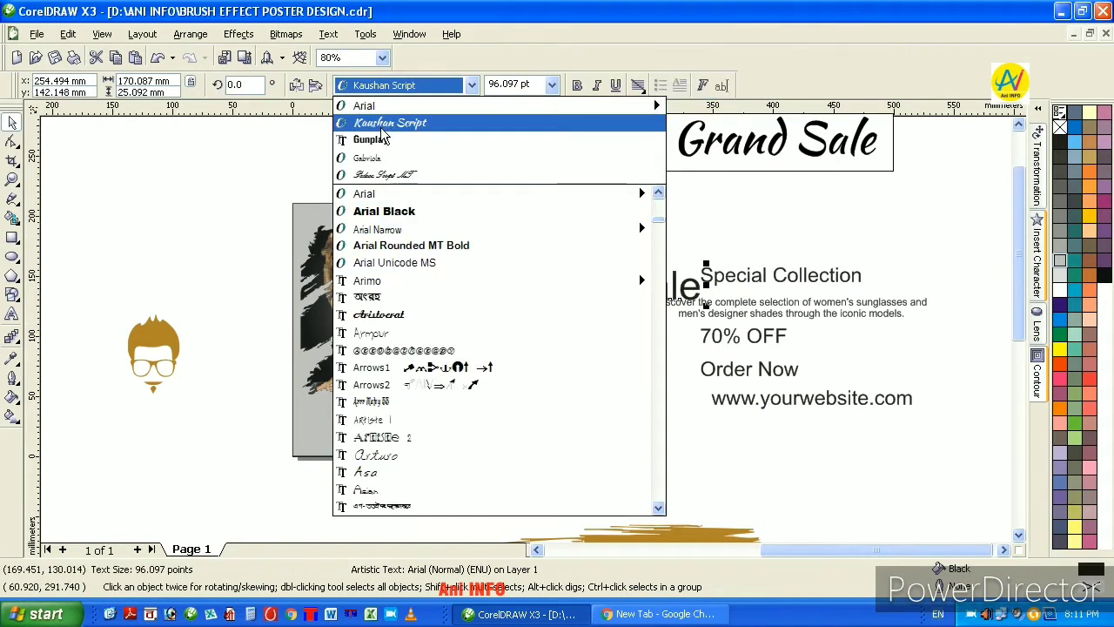
click(382, 129)
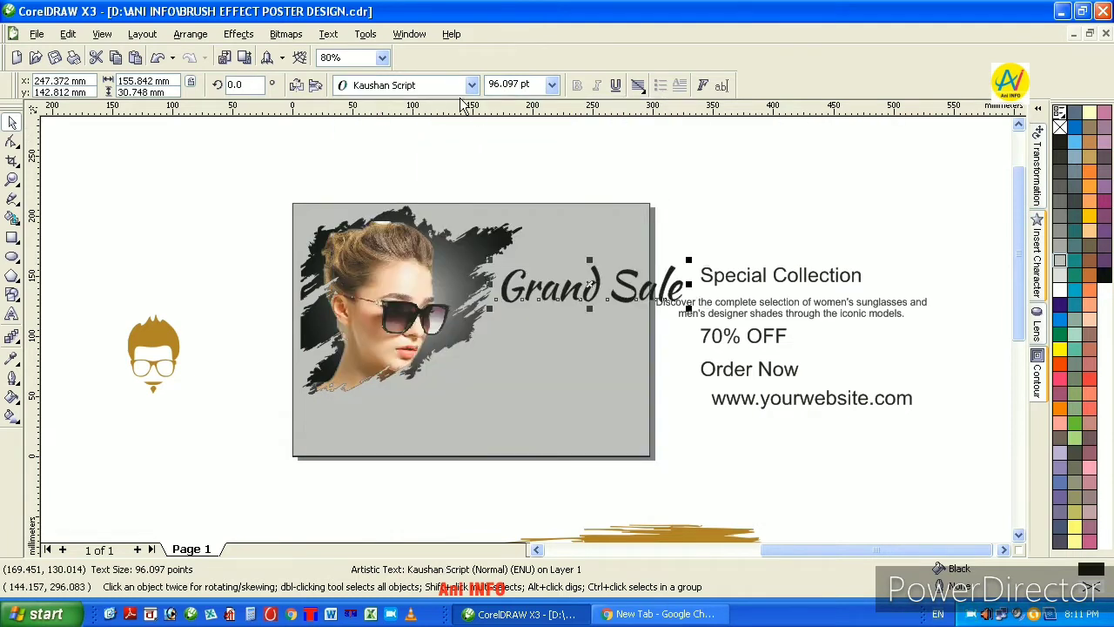
drag(687, 308, 635, 295)
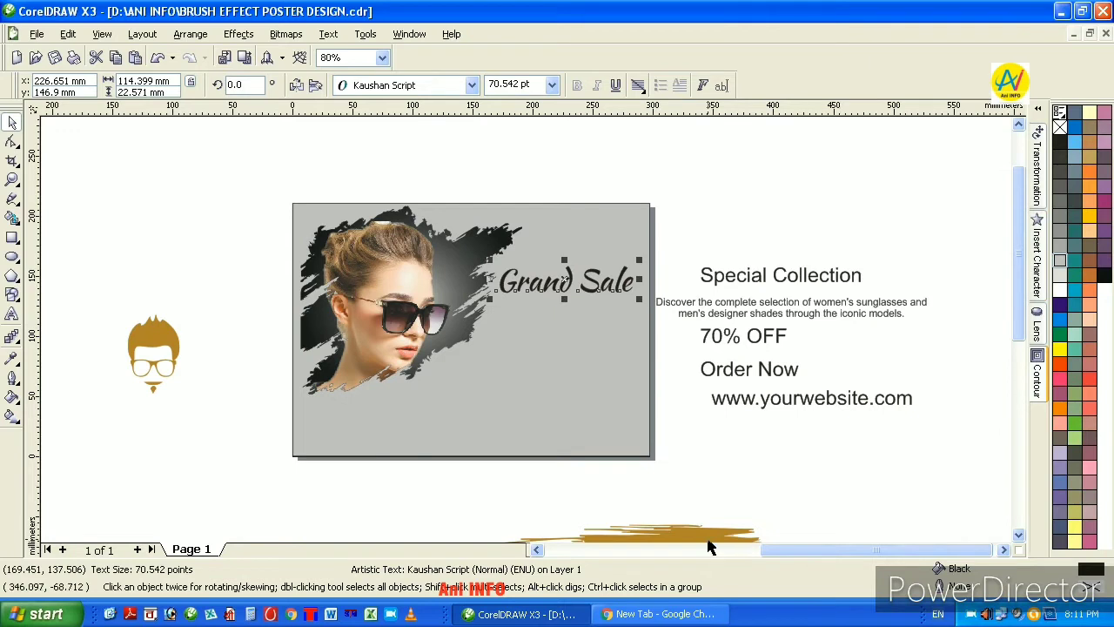
Place the Special Collection text below the Grand Sale heading
drag(724, 280, 519, 337)
click(12, 180)
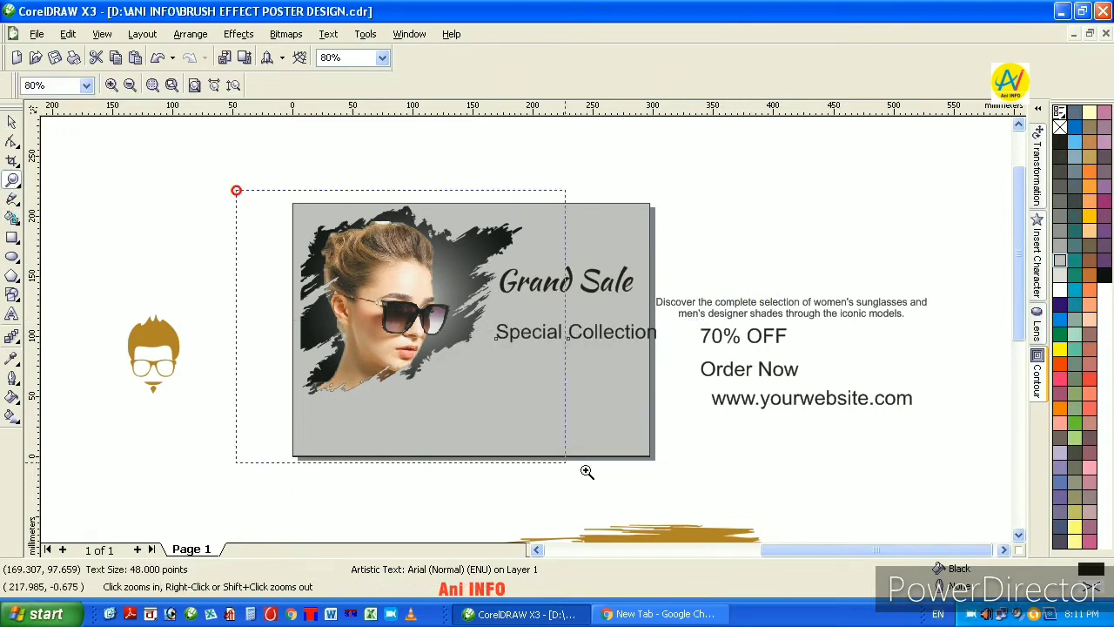
drag(587, 471, 587, 471)
click(741, 467)
right_click(654, 381)
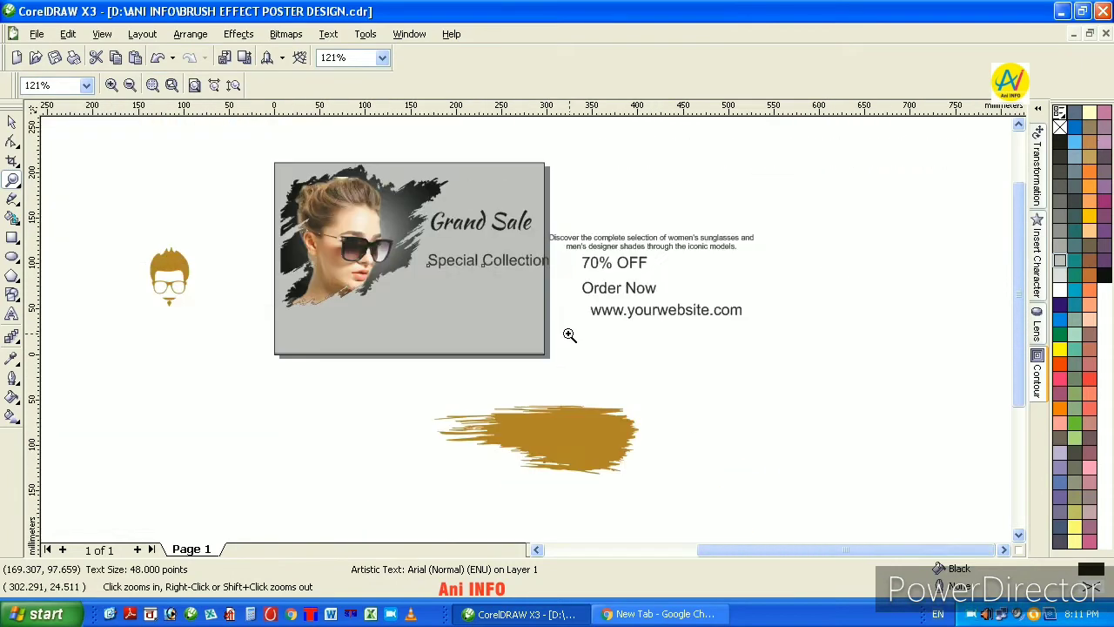
click(12, 123)
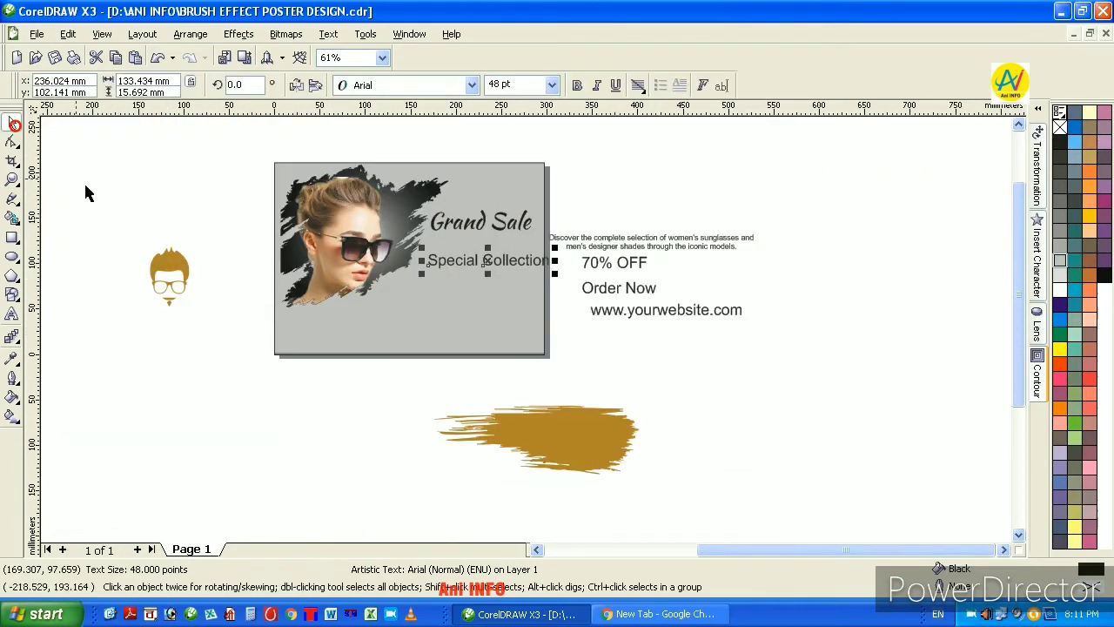
click(172, 219)
Give the gray background rectangle a radial fountain fill running from a white center to a 20% black edge
drag(490, 270, 502, 295)
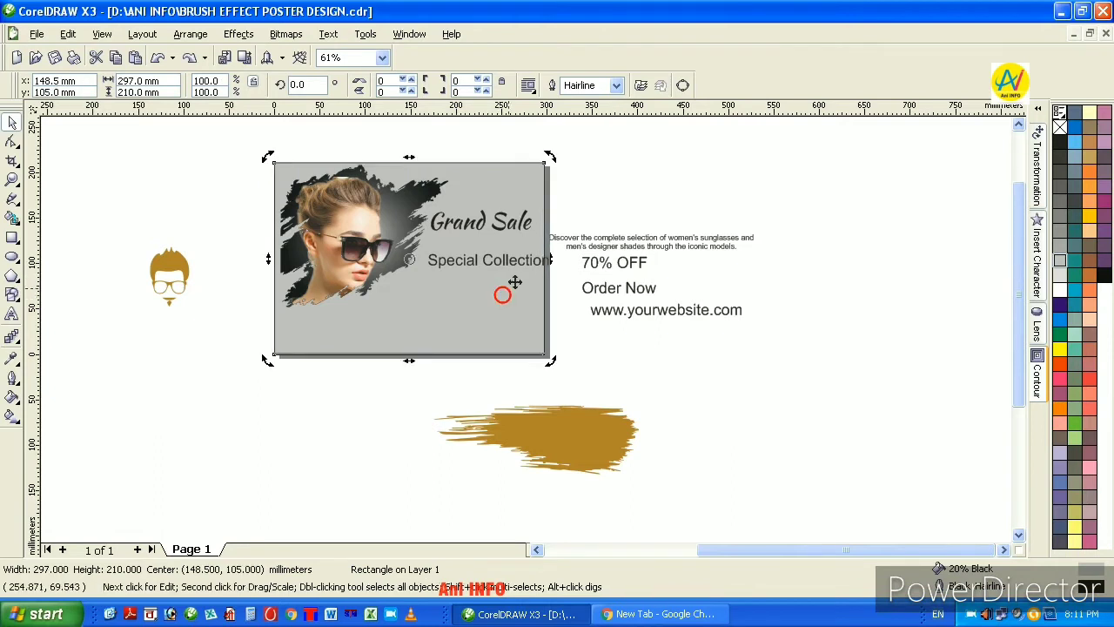
click(12, 416)
click(111, 86)
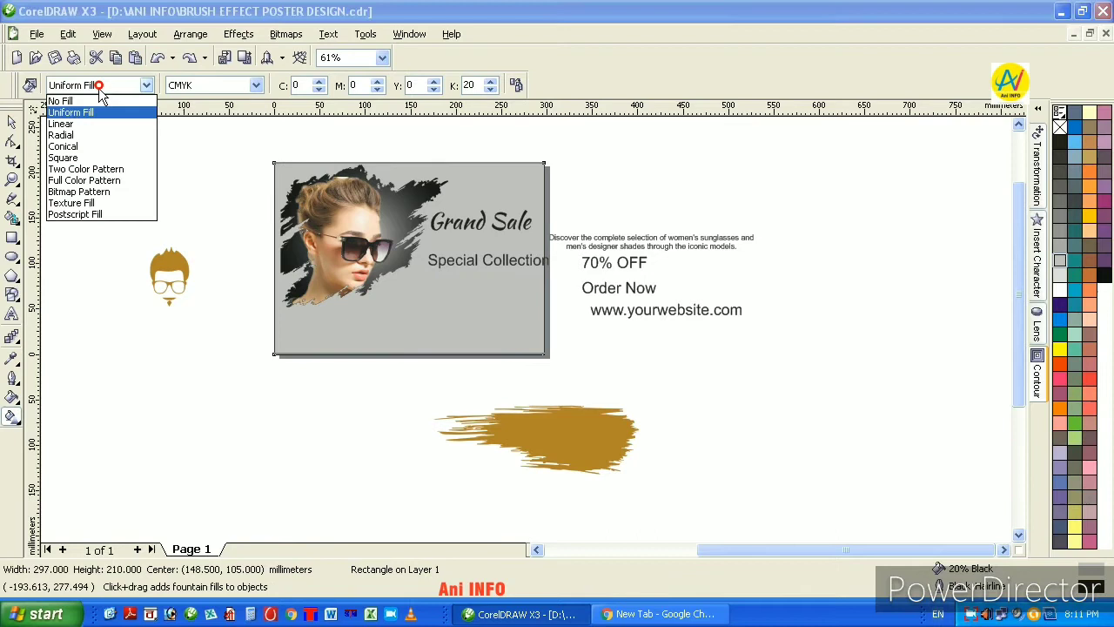
click(91, 135)
drag(451, 267, 552, 205)
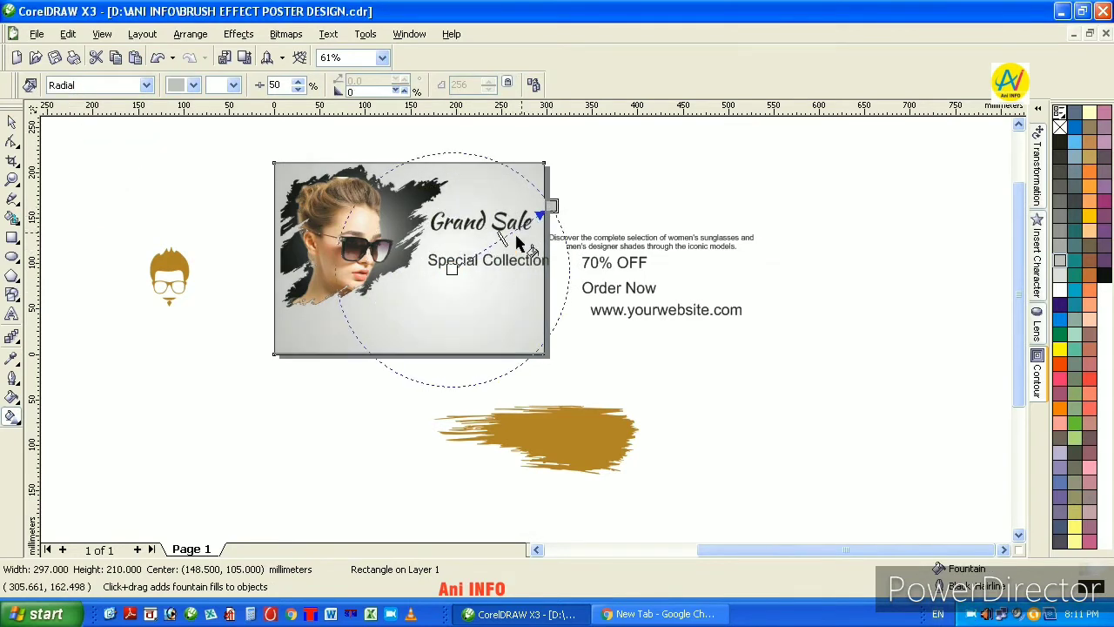
Shift the background's radial gradient up and to the right so its white center lies between the two headings
drag(452, 268, 458, 264)
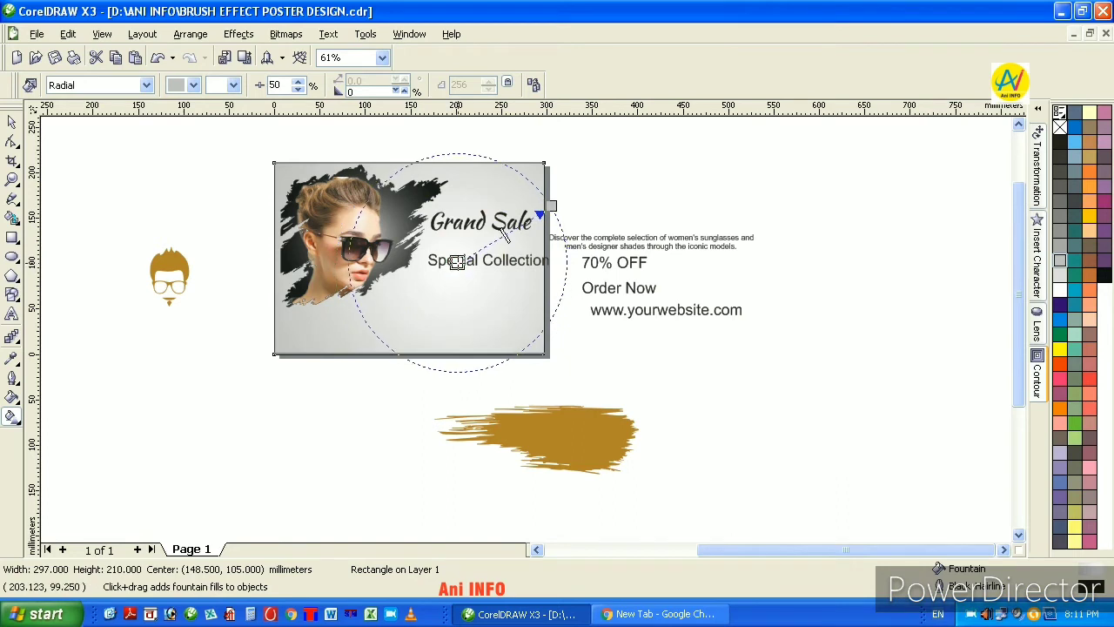
drag(539, 213, 492, 226)
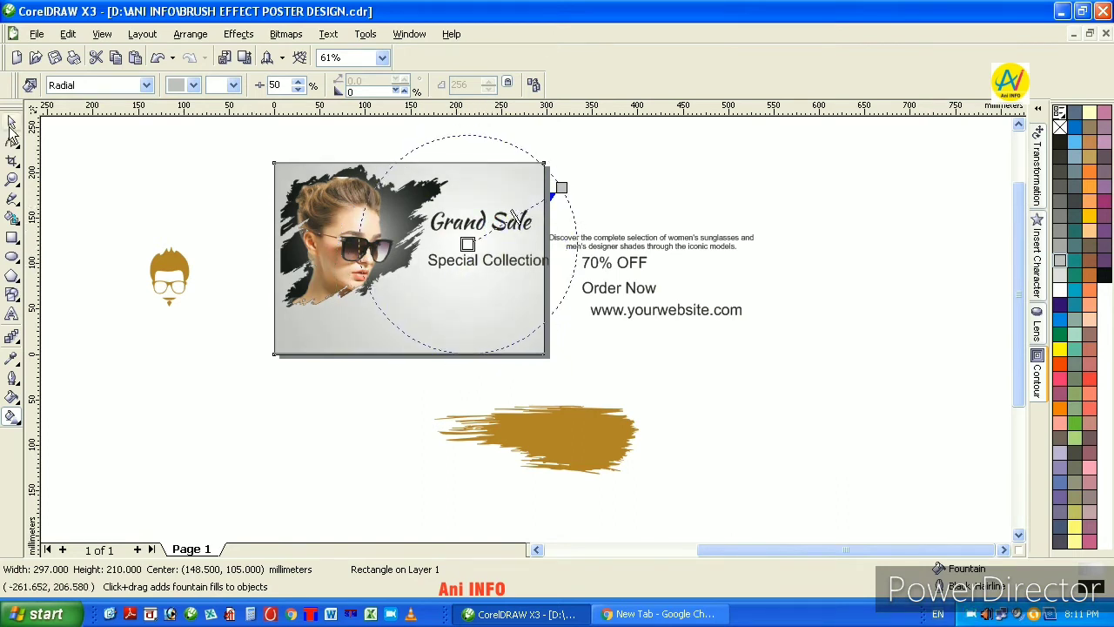
click(11, 123)
click(227, 160)
Scale the brush-clipped photo down slightly from its lower-right corner, keeping its upper-left corner in place
click(433, 229)
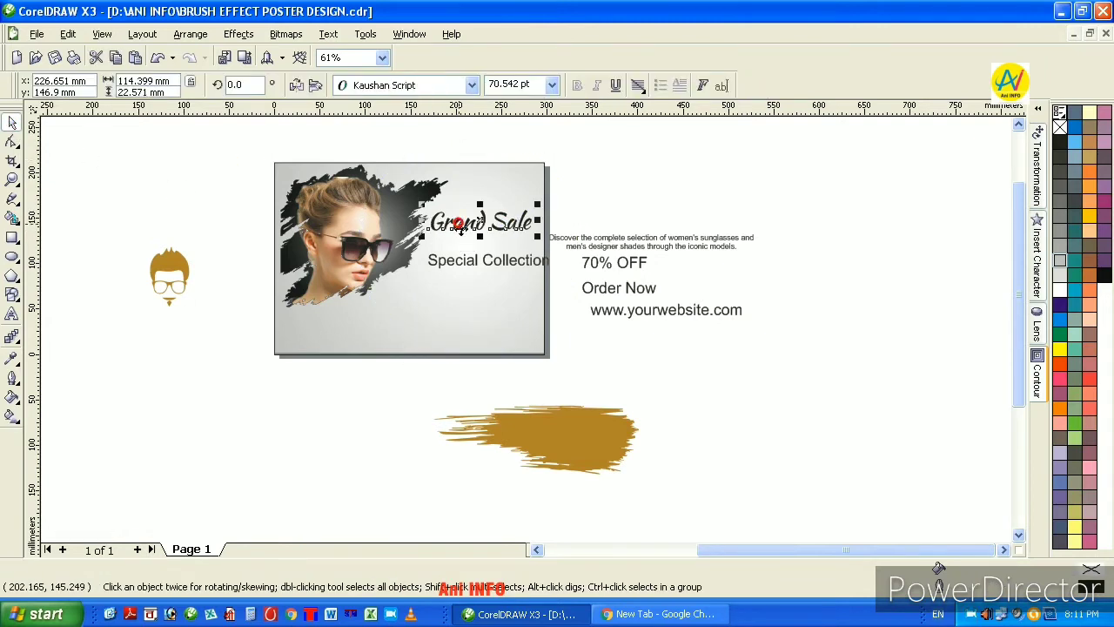
click(402, 240)
drag(453, 312, 446, 311)
click(610, 186)
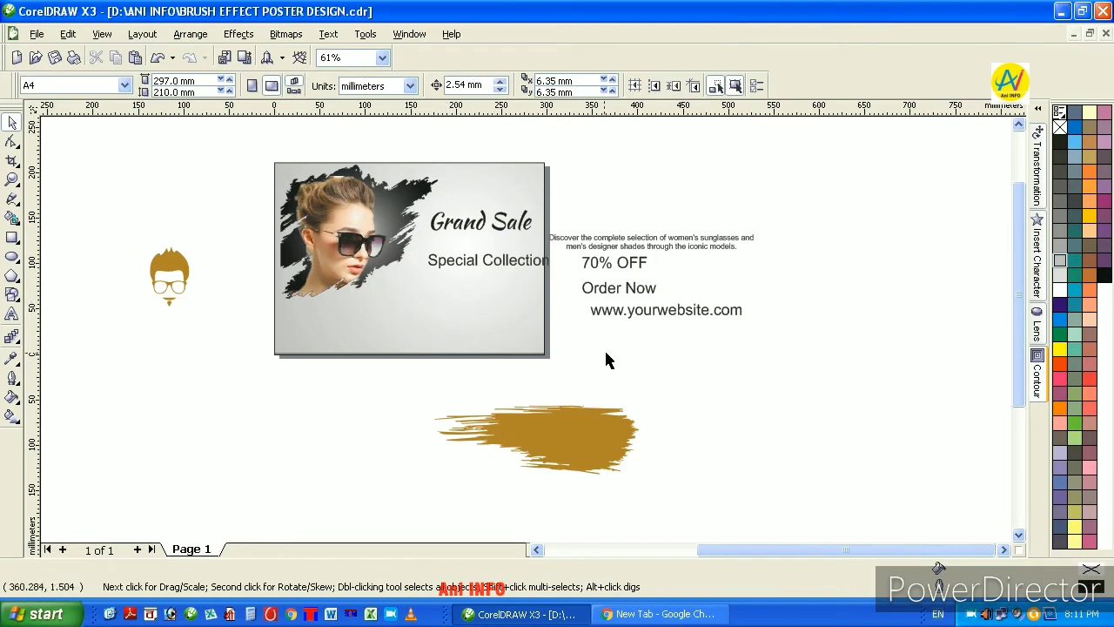
Shift Special Collection about 11 mm left and place the sunglasses description directly beneath it
drag(460, 265, 450, 265)
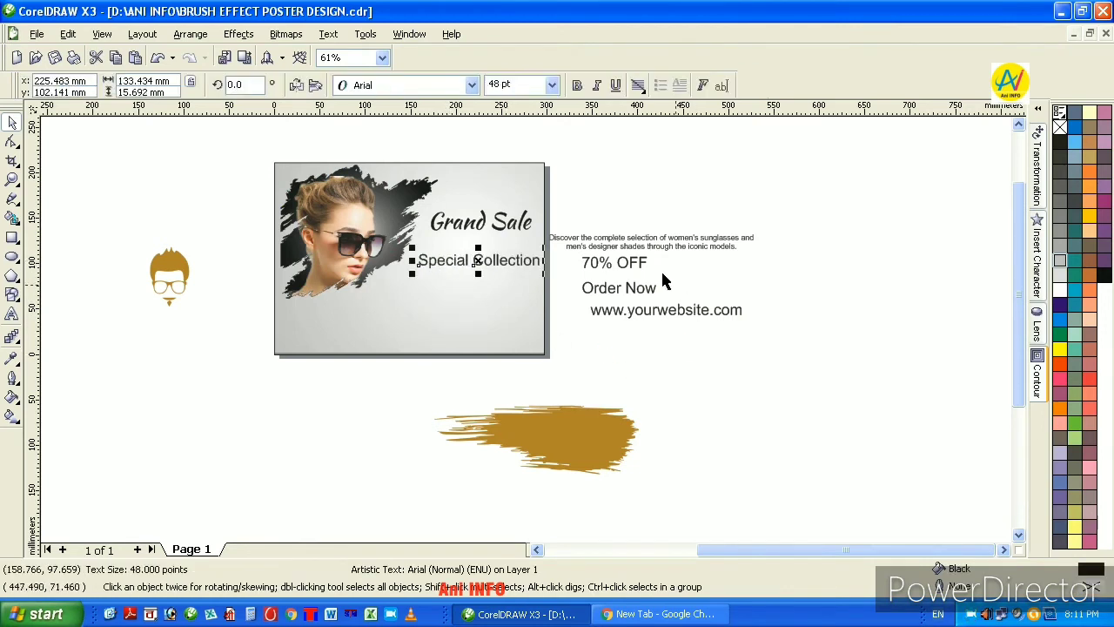
drag(597, 242, 416, 276)
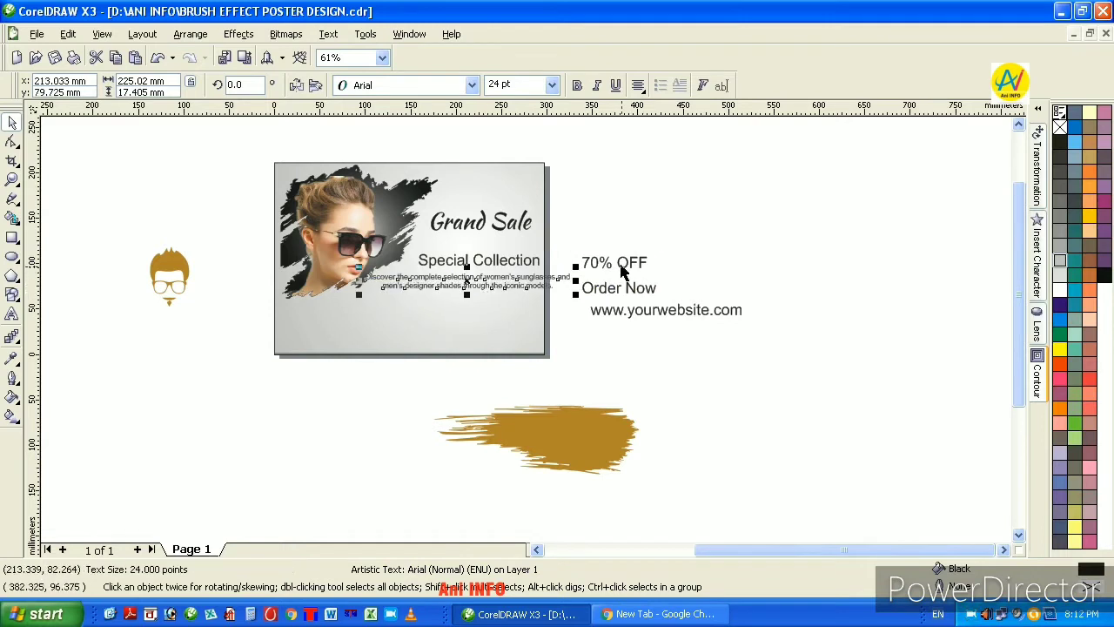
Set the font size of the sunglasses description to 16 pt
click(552, 84)
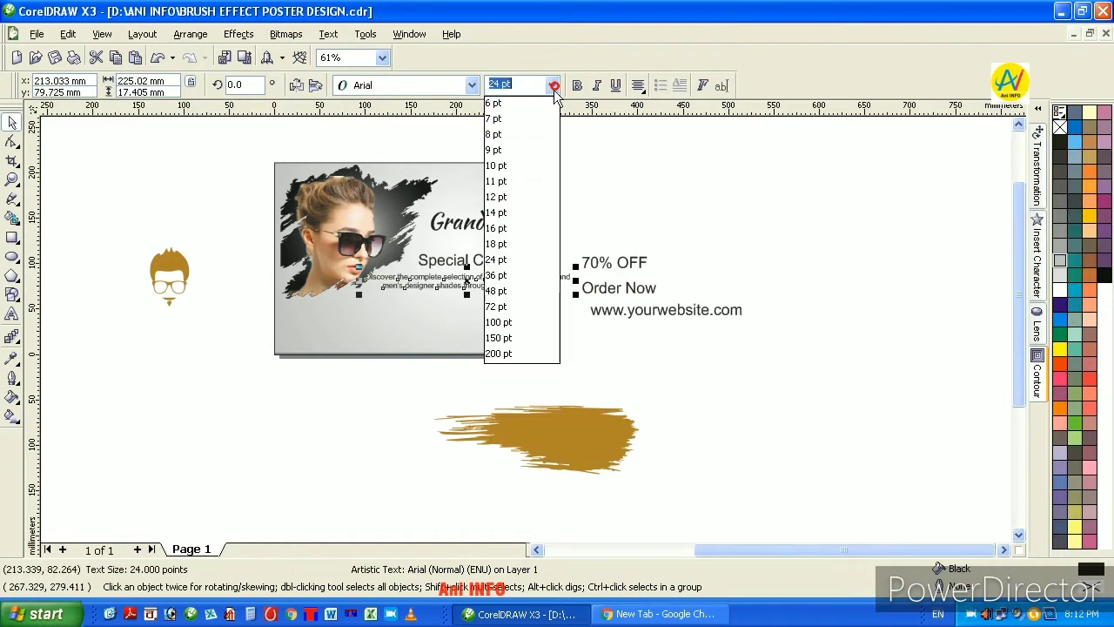
click(512, 246)
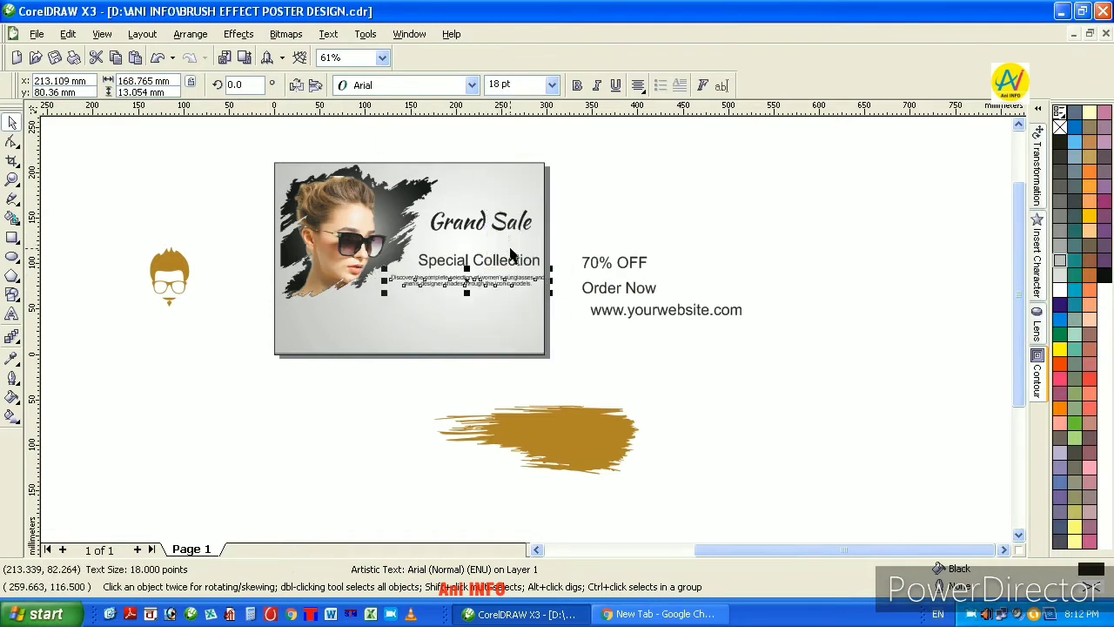
click(552, 84)
click(507, 228)
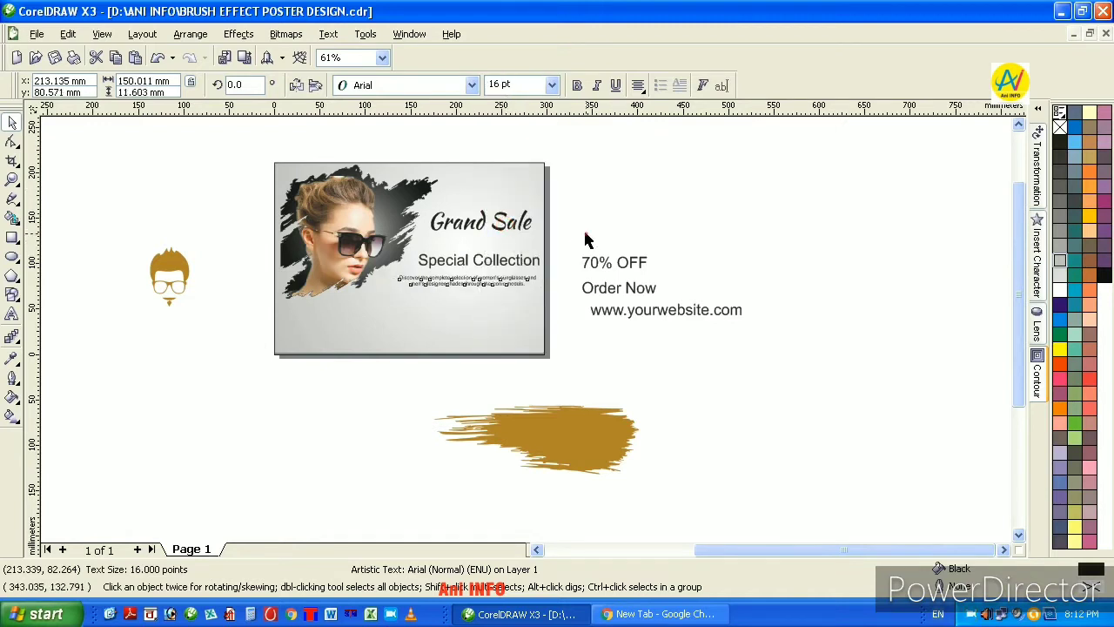
Align the Grand Sale, Special Collection and description texts on a common vertical center line
click(386, 148)
drag(567, 307, 564, 304)
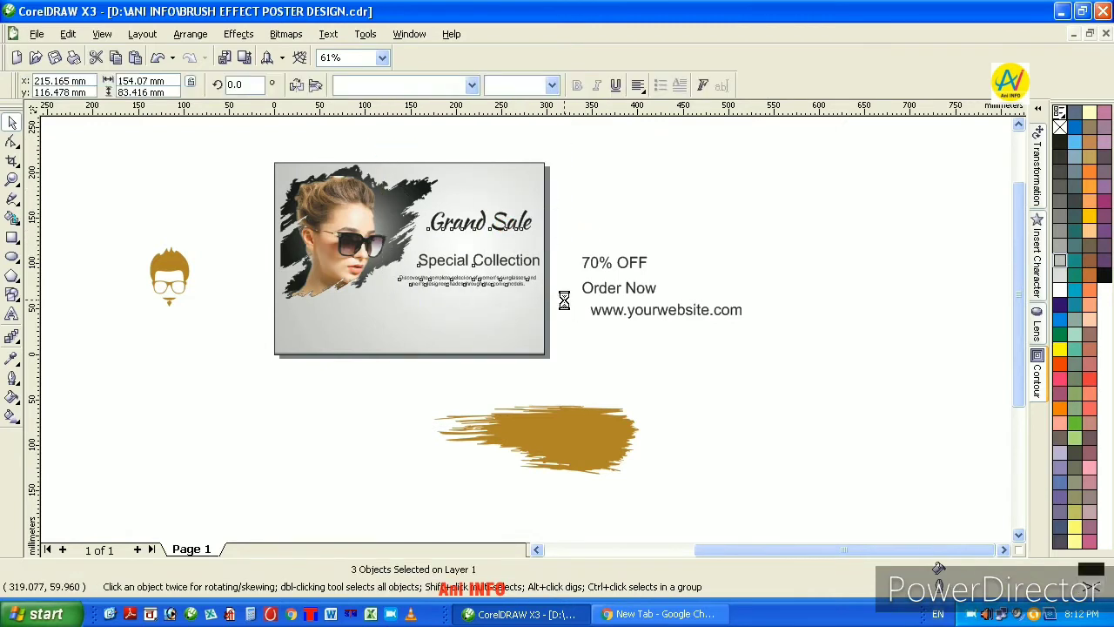
key(c)
click(582, 253)
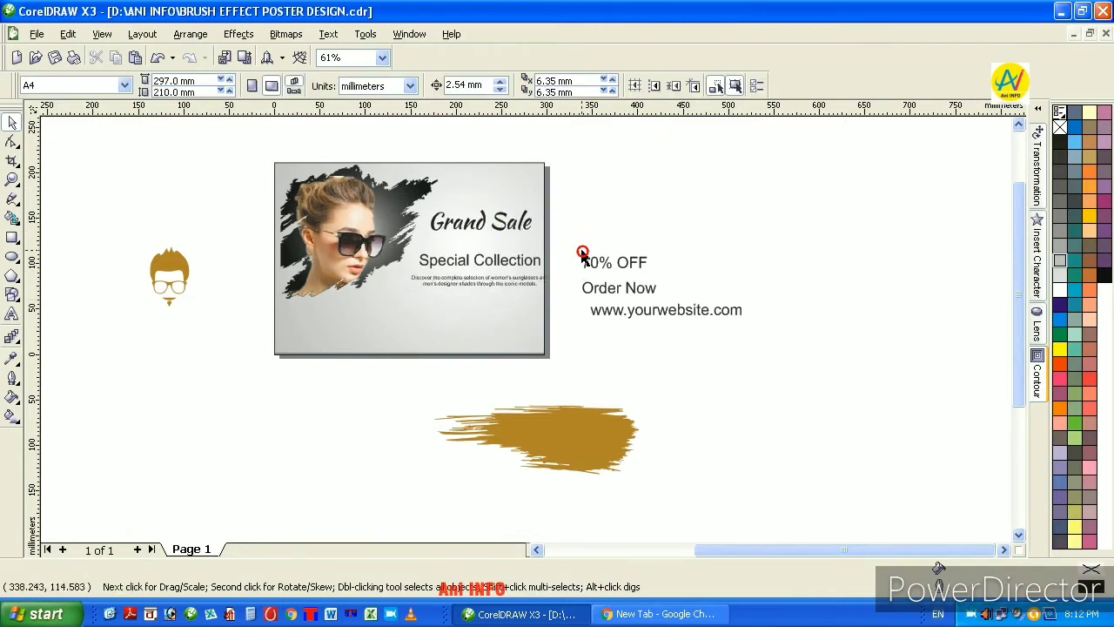
Nudge the three centered texts together about 10 mm left so they fit within the page
click(12, 178)
drag(593, 374, 594, 374)
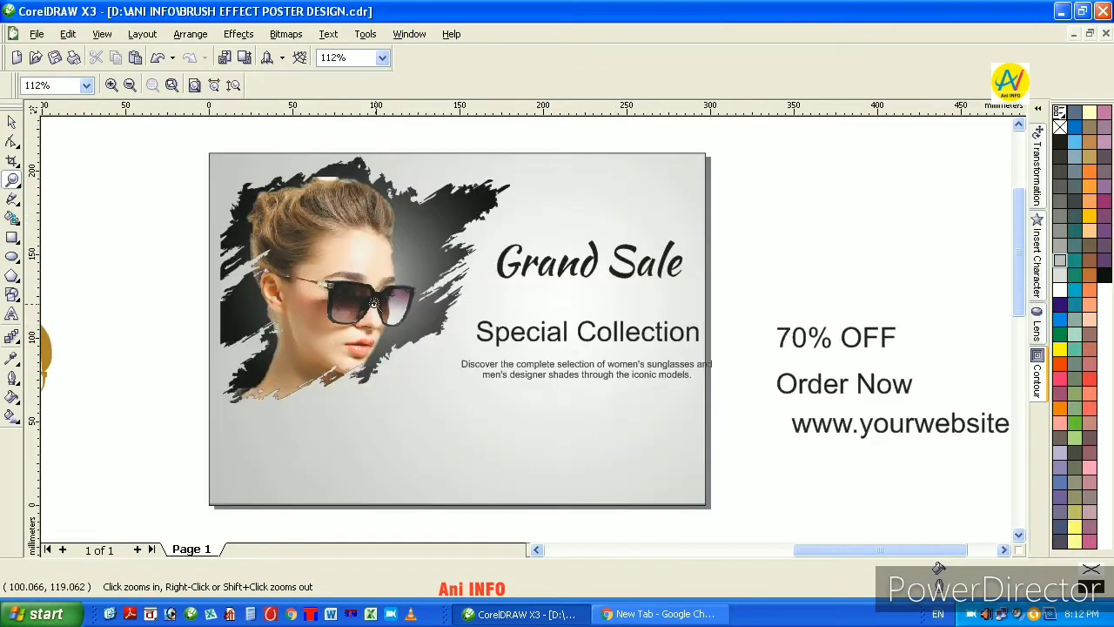
click(11, 122)
drag(658, 394, 754, 413)
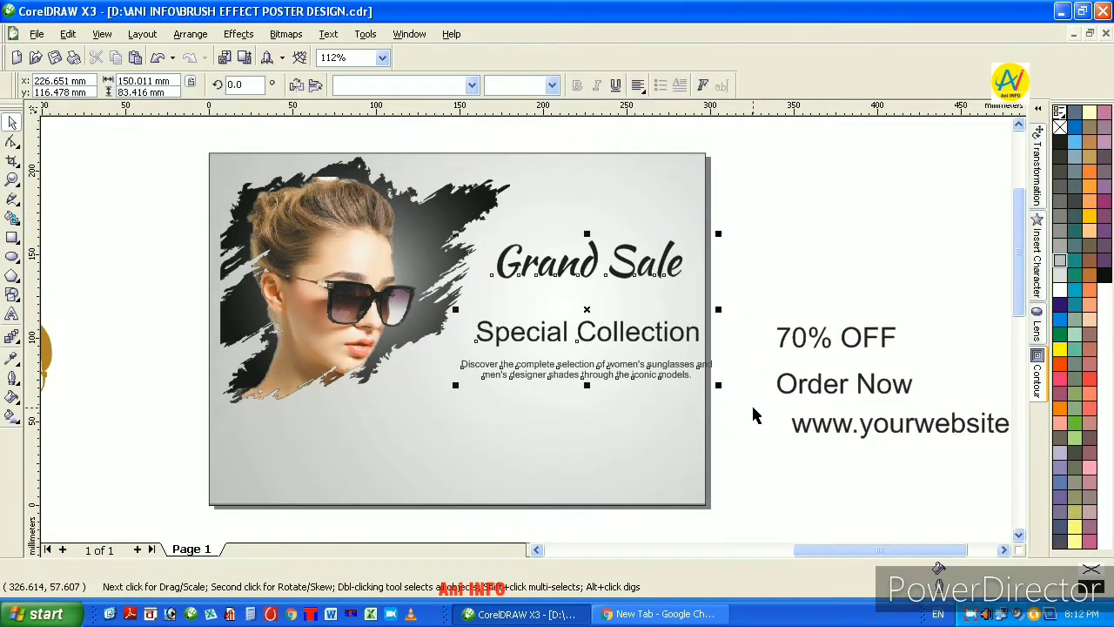
key(Left)
key(Left)
key(Left)
key(Left)
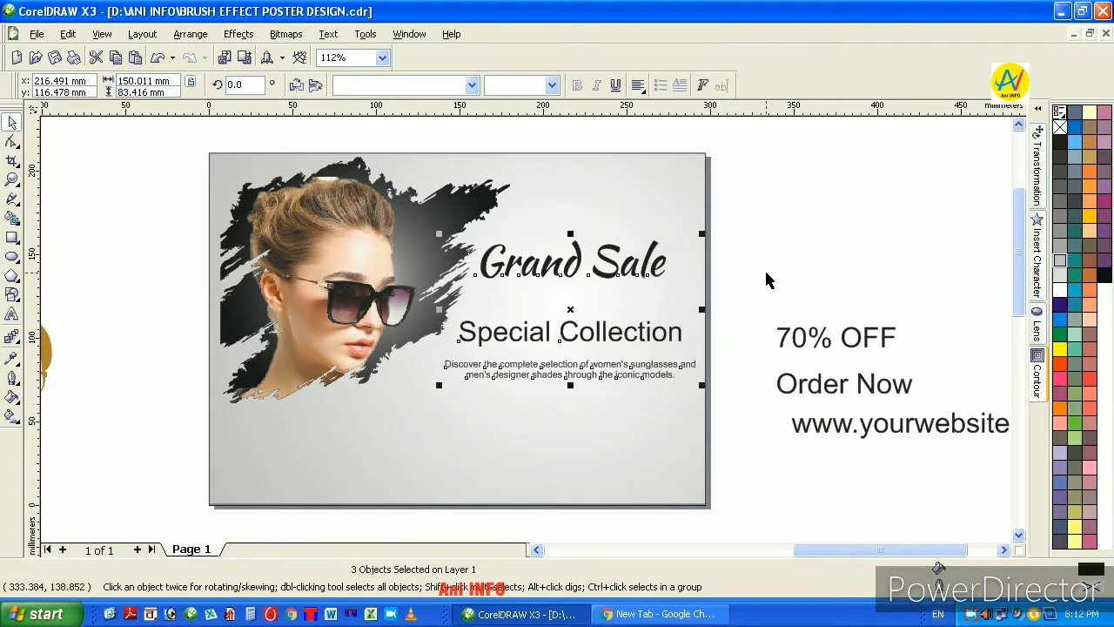
Place the 70% OFF text directly beneath the sunglasses description
click(767, 279)
click(640, 277)
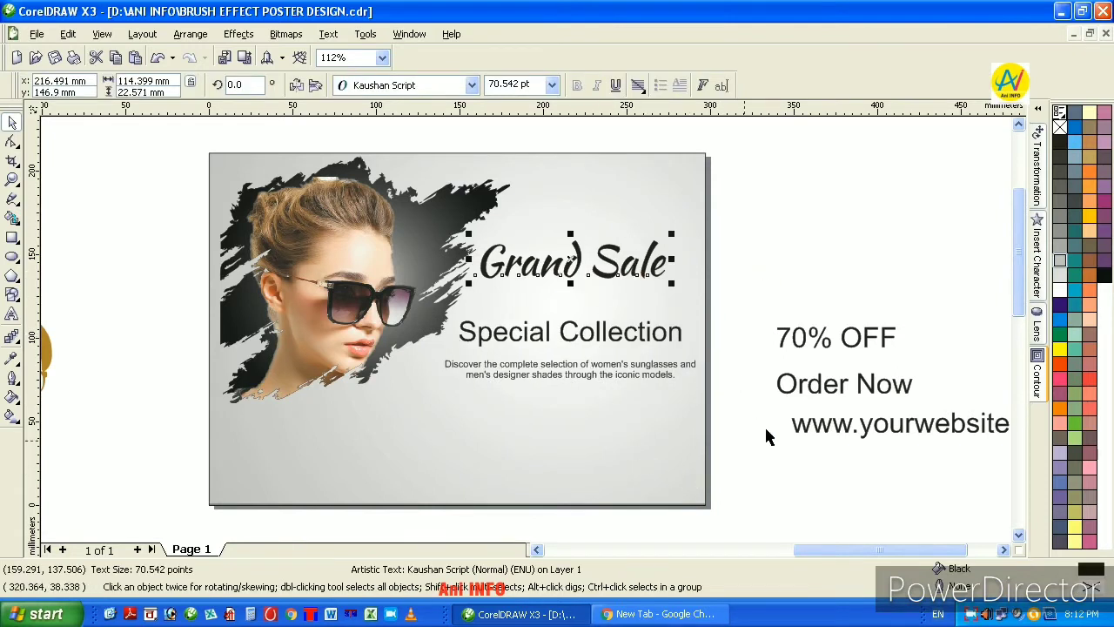
drag(818, 337, 548, 410)
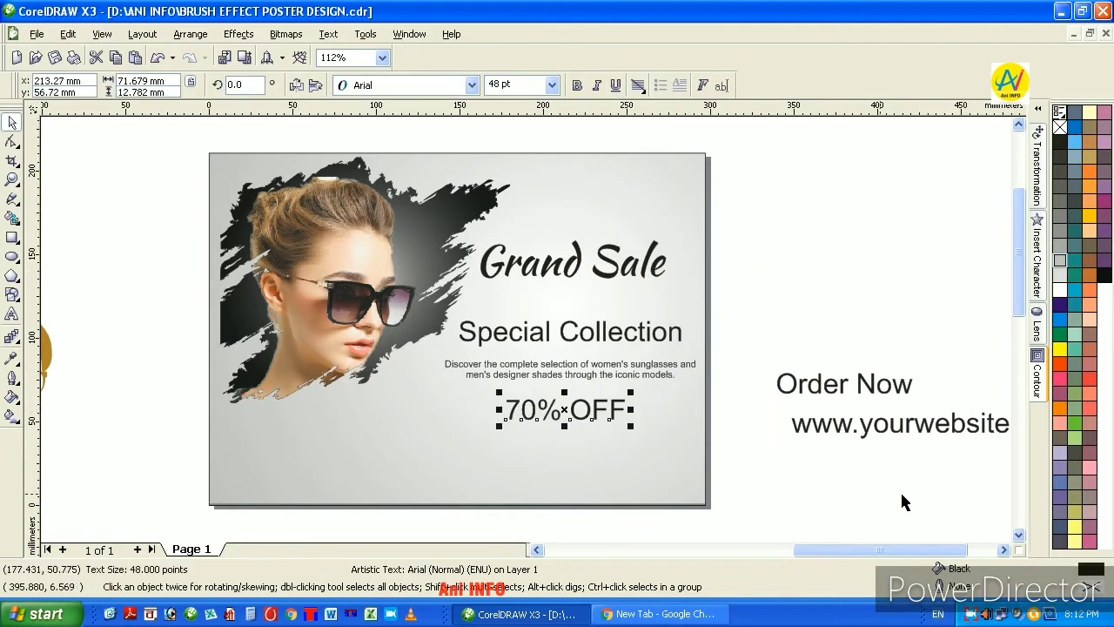
Place the gold brush stroke behind 70% OFF and resize it to about 131 by 37 mm
scroll(1017, 540, down, 3)
mouse_move(814, 511)
mouse_down()
mouse_move(581, 311)
mouse_move(605, 274)
mouse_up()
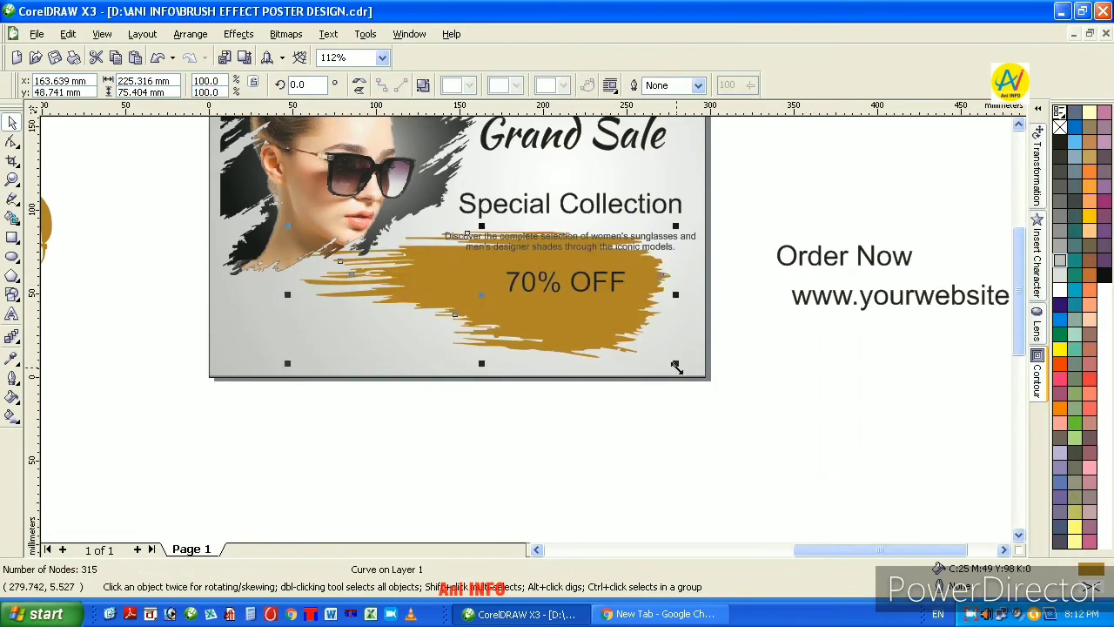
mouse_move(676, 366)
mouse_down()
mouse_move(328, 252)
mouse_move(498, 305)
mouse_move(487, 274)
mouse_move(617, 340)
mouse_move(654, 385)
mouse_up()
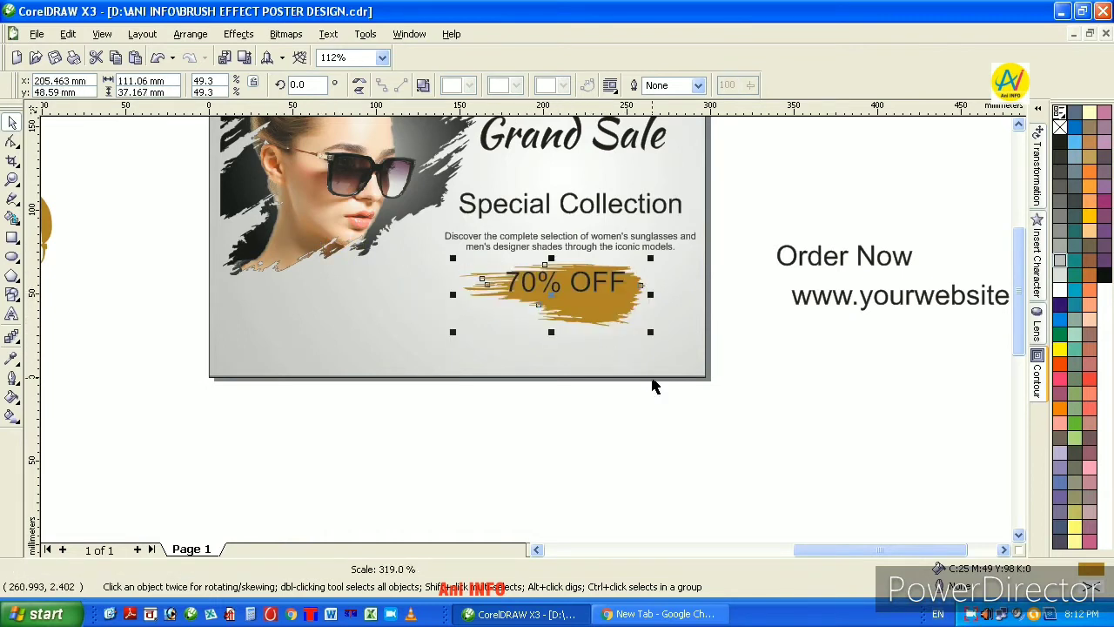
drag(609, 309, 603, 298)
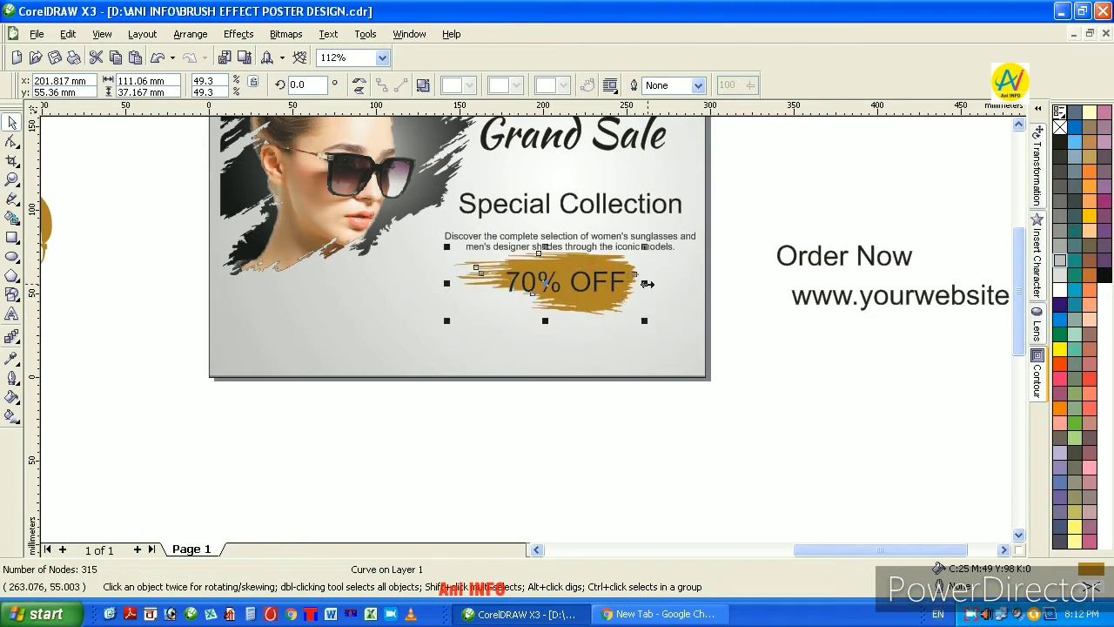
mouse_move(647, 283)
mouse_down()
mouse_move(677, 283)
mouse_move(621, 291)
mouse_up()
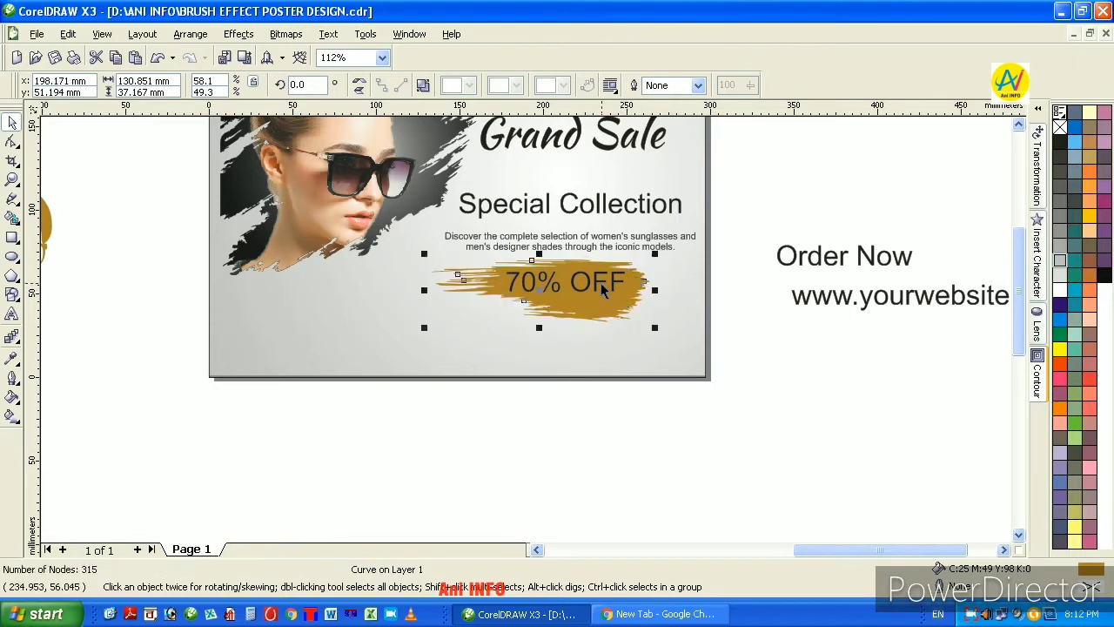
Set the 70% OFF text in the Gunplay font and fill it white
click(599, 290)
click(409, 86)
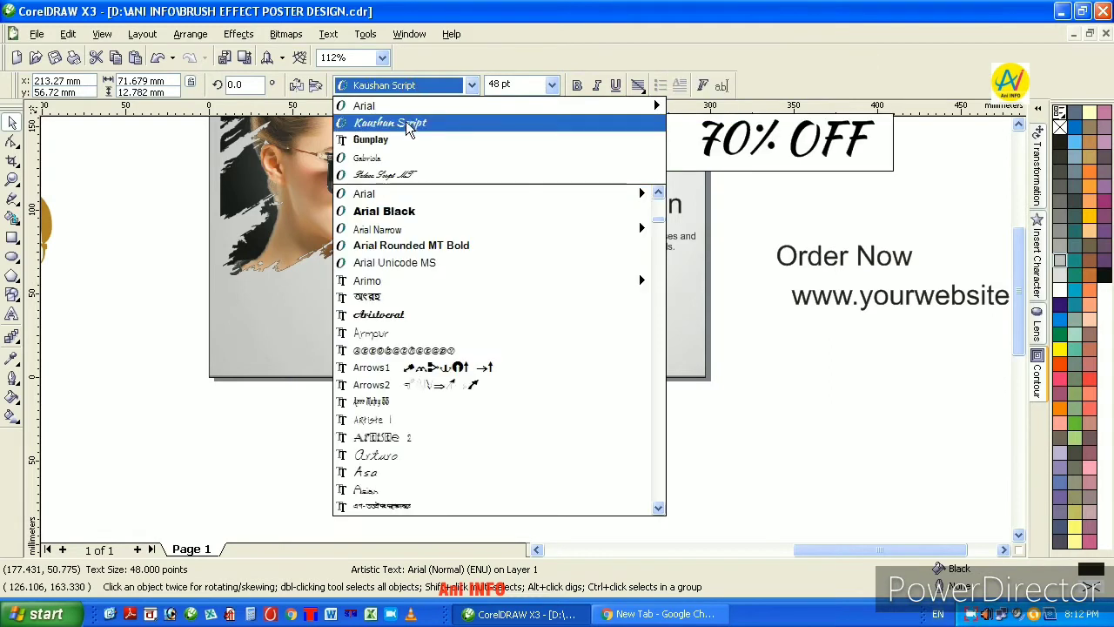
click(408, 140)
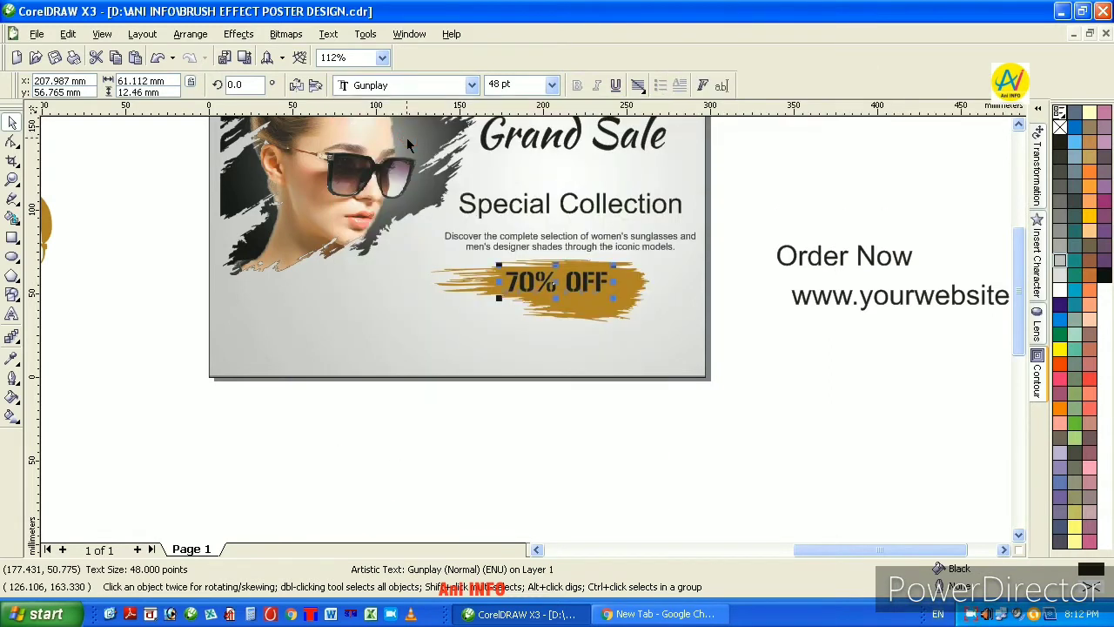
click(1059, 291)
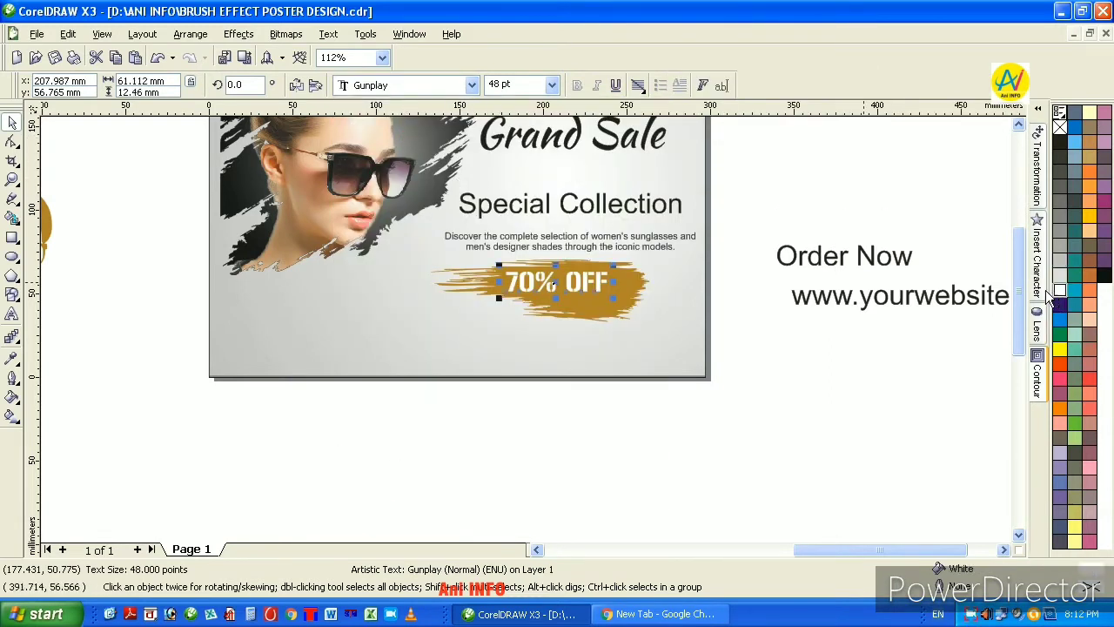
Center the 70% OFF text horizontally and vertically on the gold brush stroke
shift+click(628, 293)
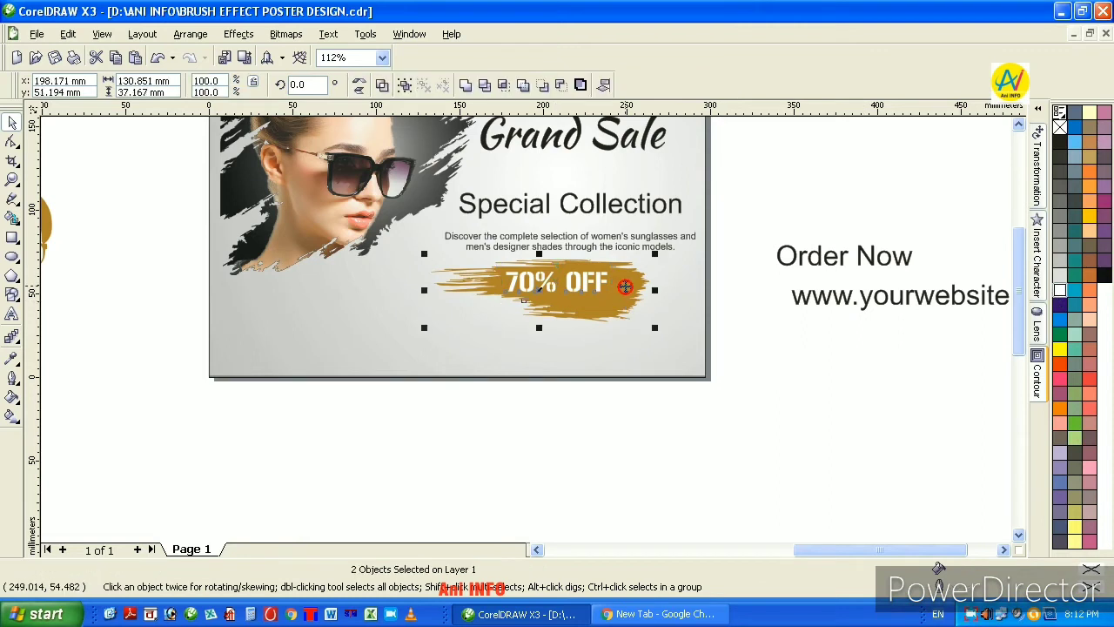
key(c)
key(e)
click(842, 329)
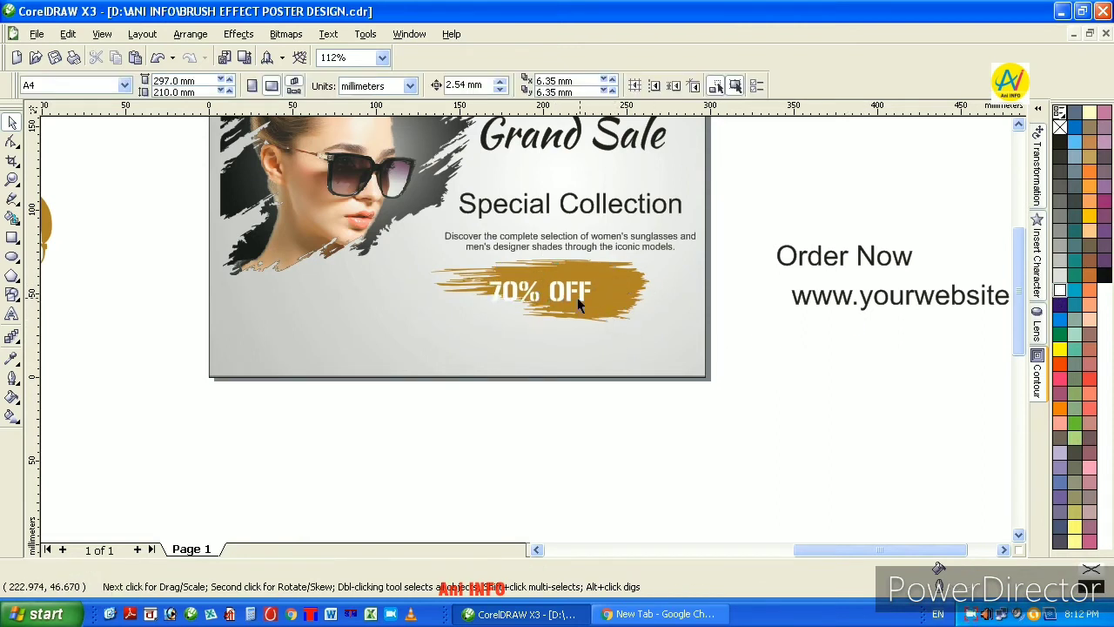
Move 70% OFF onto the solid part of the gold stroke and enlarge it to about 51 pt
drag(572, 295, 612, 292)
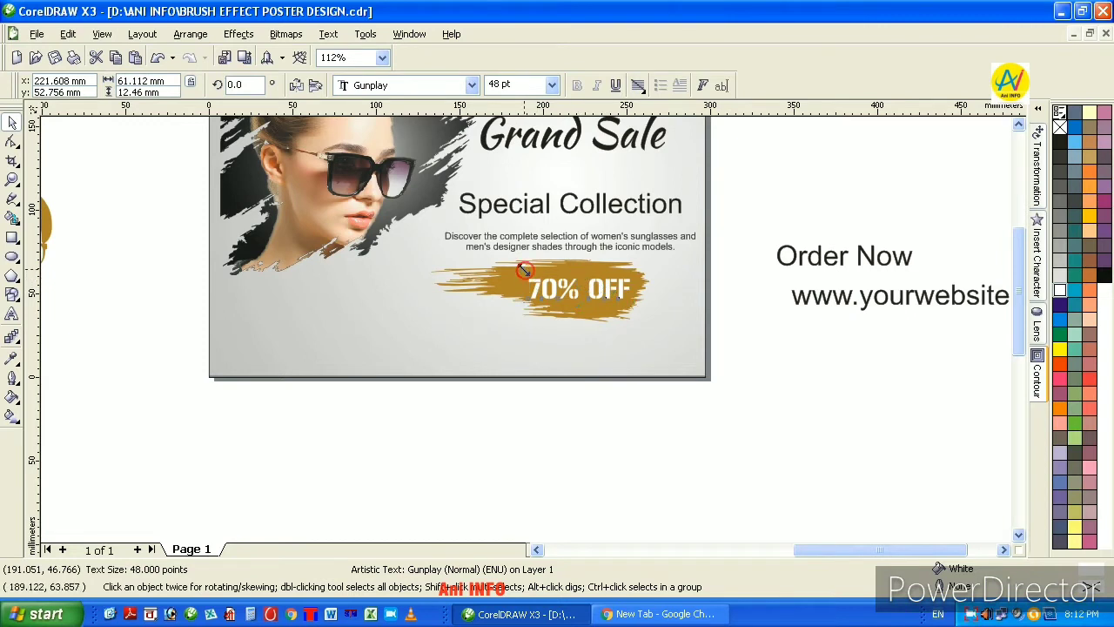
drag(525, 271, 515, 270)
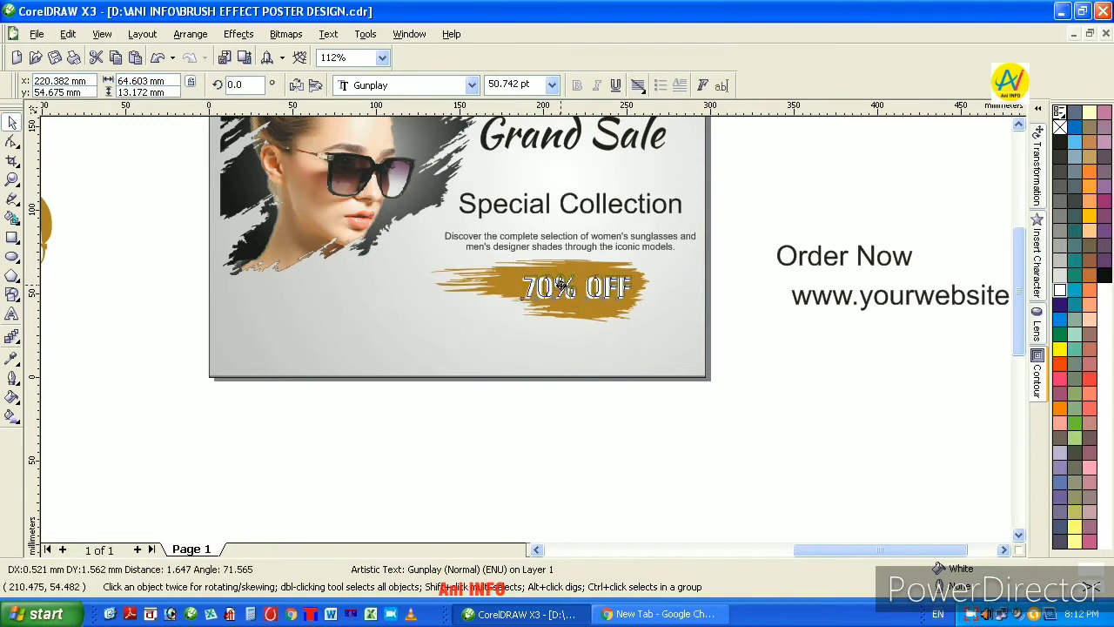
click(667, 458)
click(745, 379)
drag(756, 388, 625, 312)
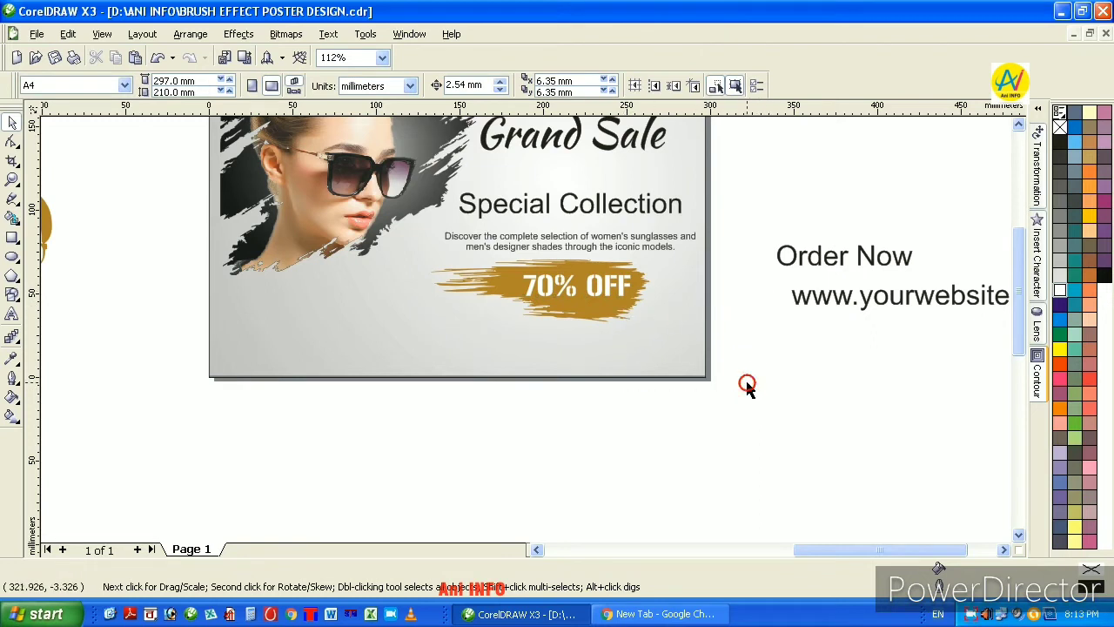
Set the Special Collection text to 24 pt and reposition it midway between Grand Sale and the description
click(614, 209)
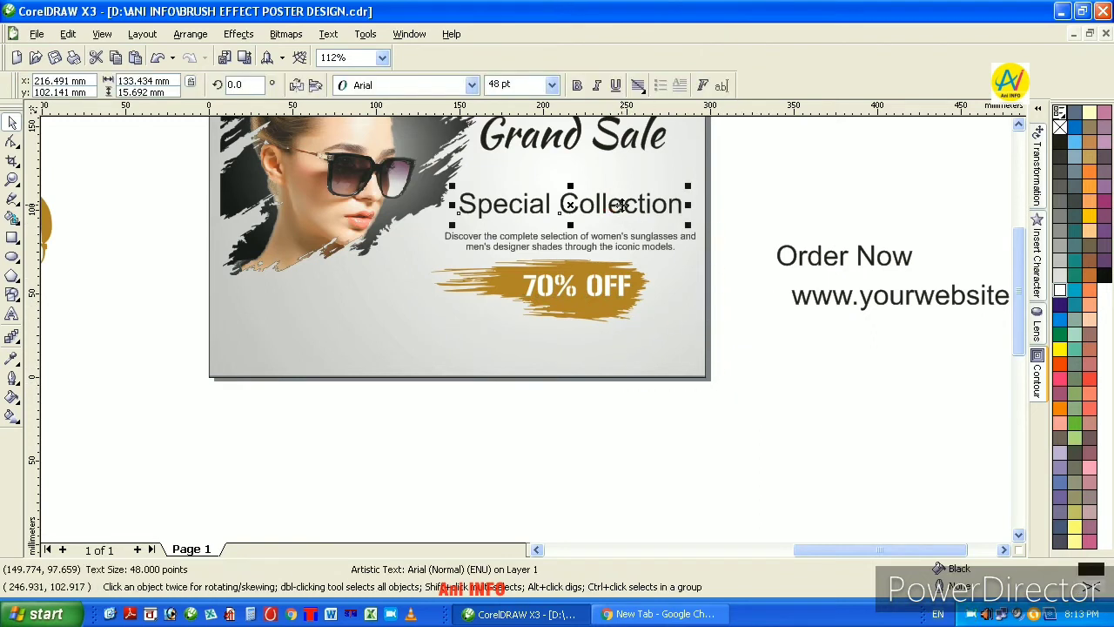
click(552, 85)
click(511, 254)
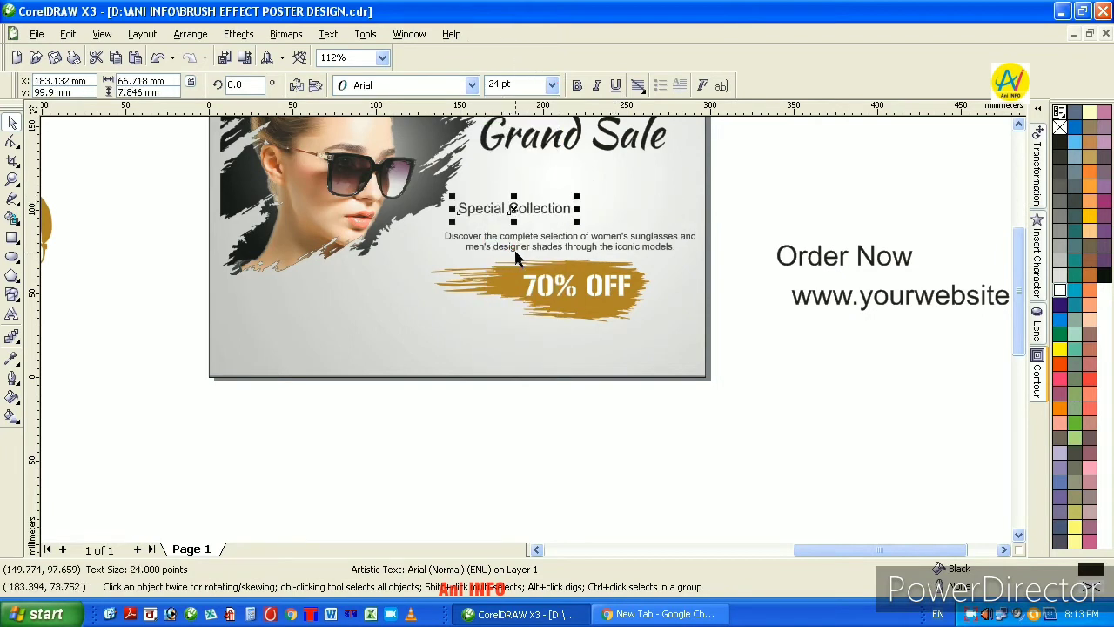
drag(513, 209, 546, 196)
Change the Special Collection text to UPPERCASE
click(287, 35)
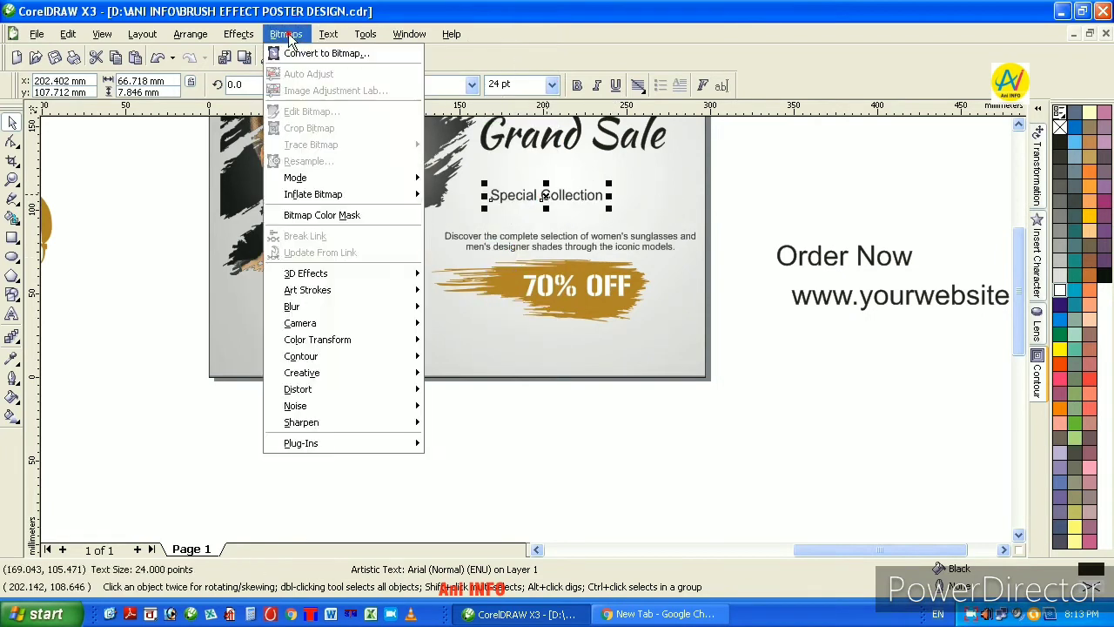
mouse_move(328, 35)
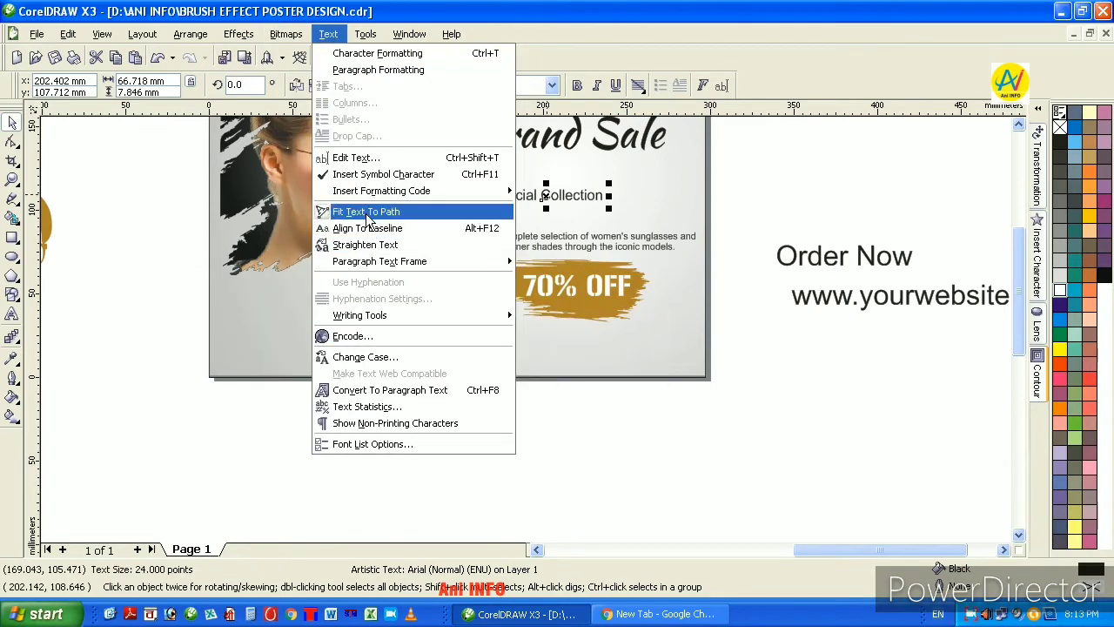
click(369, 359)
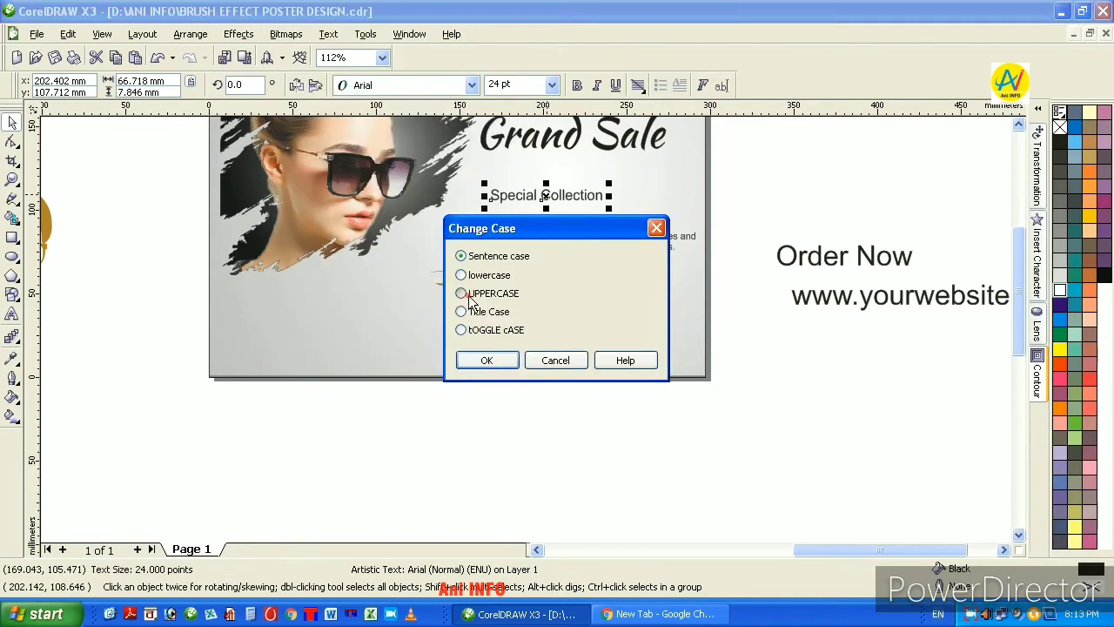
click(462, 293)
click(487, 360)
click(728, 191)
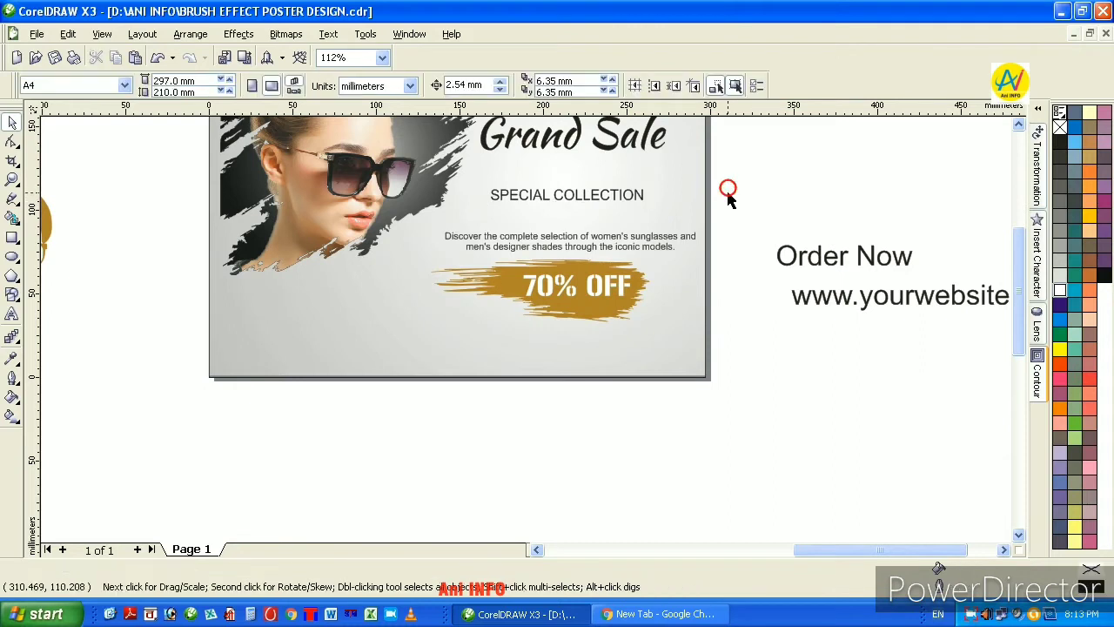
Sample the gold color of the brush stroke and apply it to the Grand Sale title
click(1020, 126)
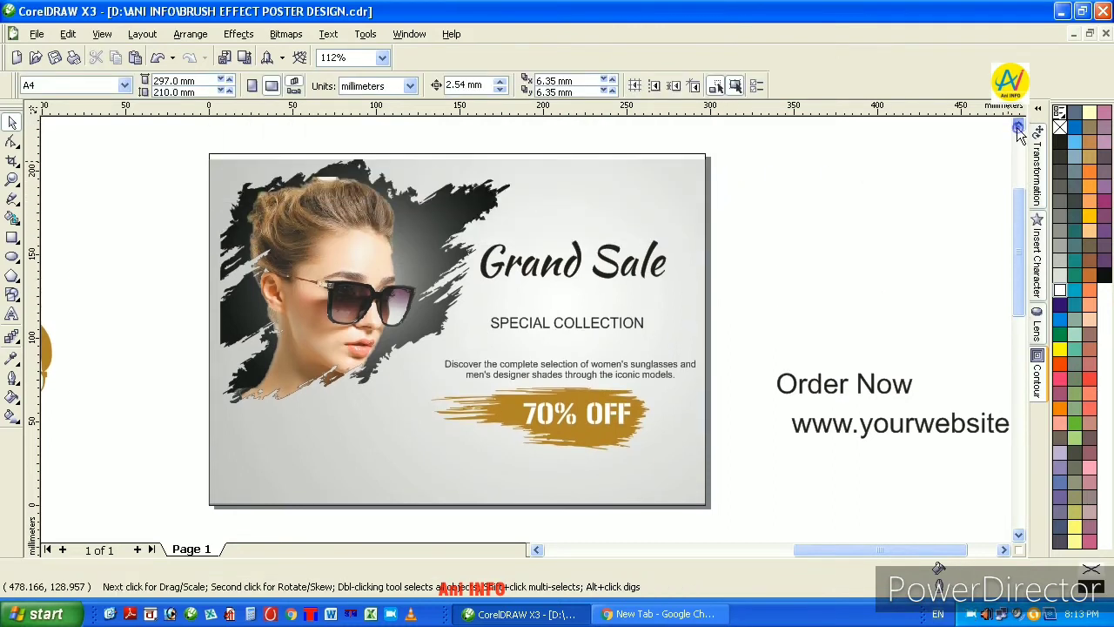
click(583, 265)
click(11, 353)
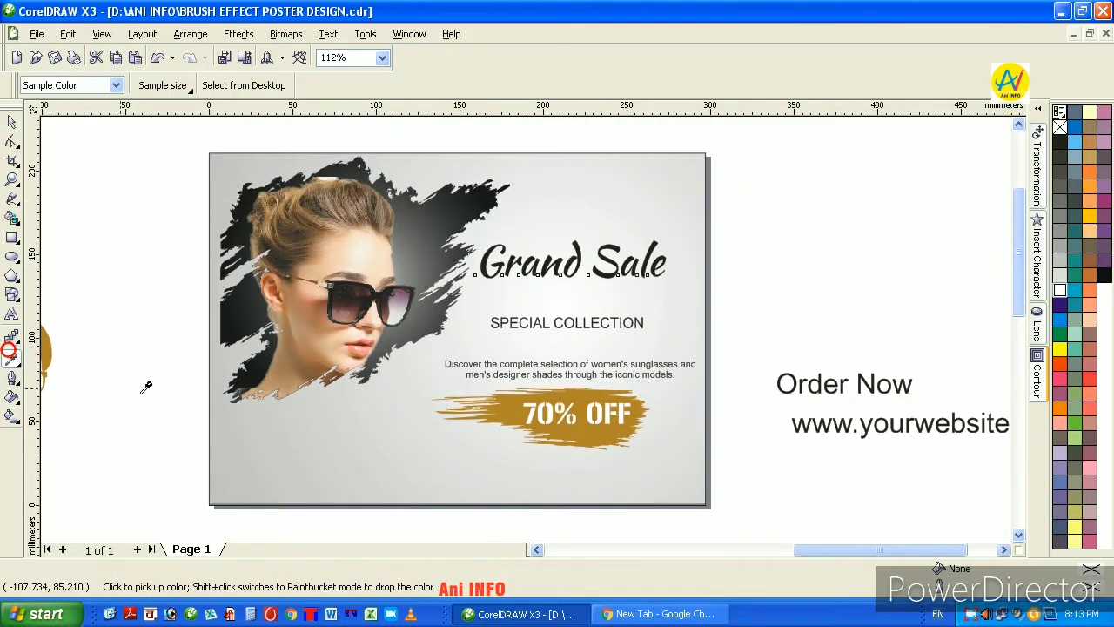
click(595, 419)
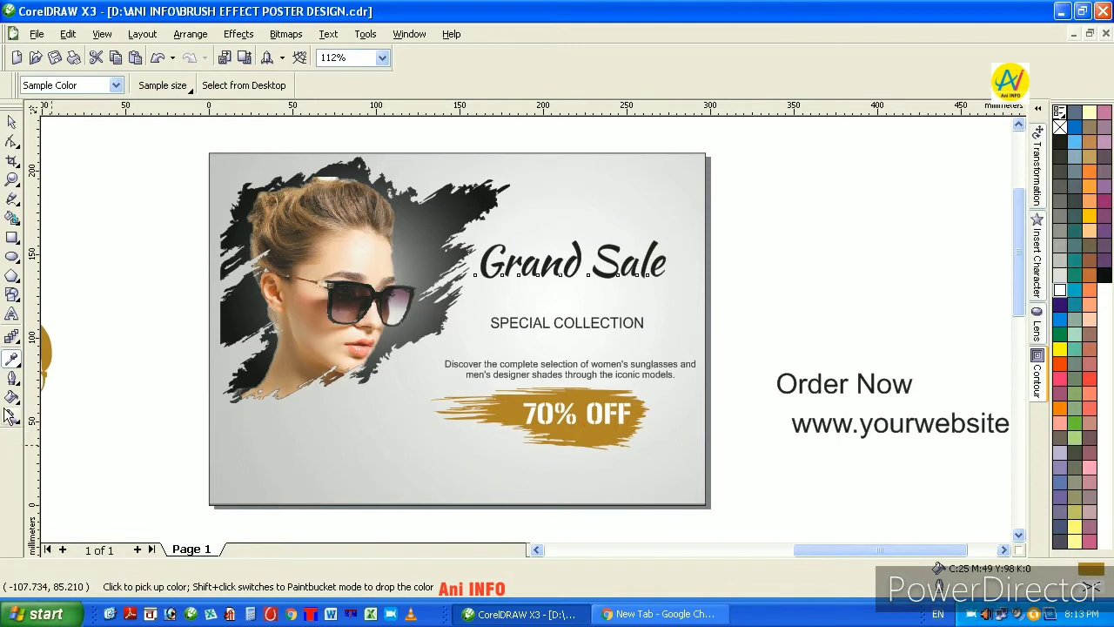
click(12, 357)
click(62, 365)
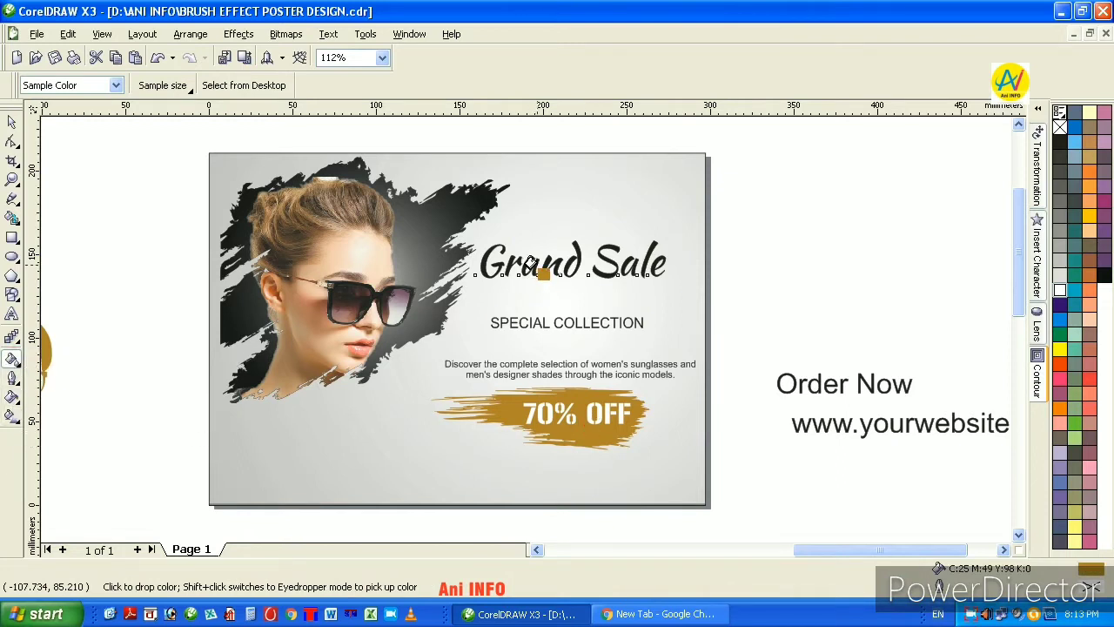
click(528, 261)
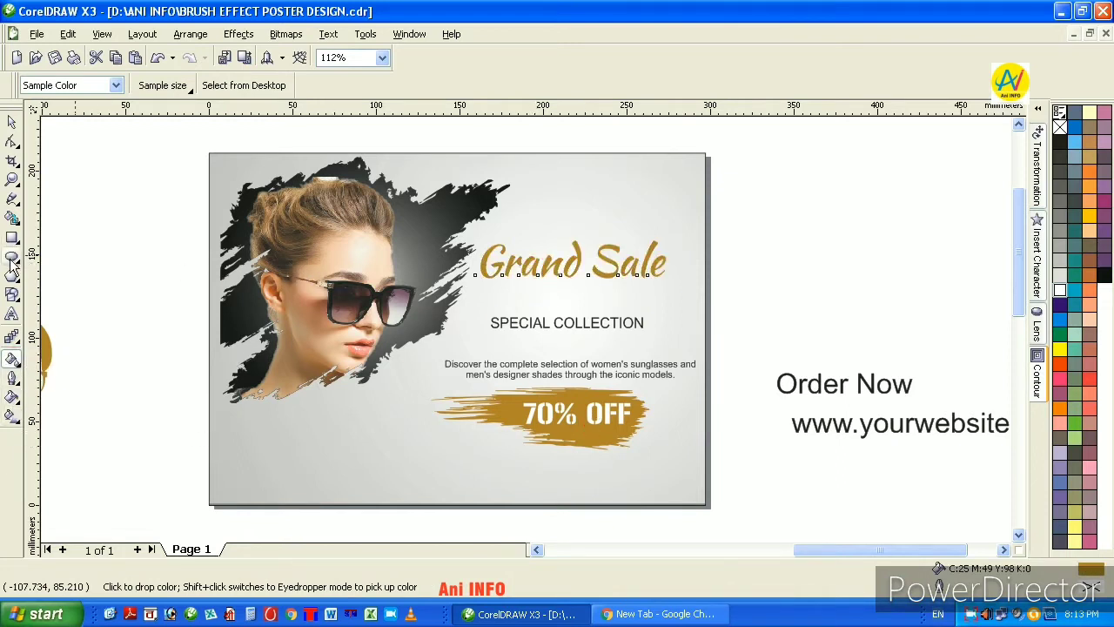
Recolor only the word Sale black and enlarge the Grand Sale title slightly
click(12, 315)
click(688, 277)
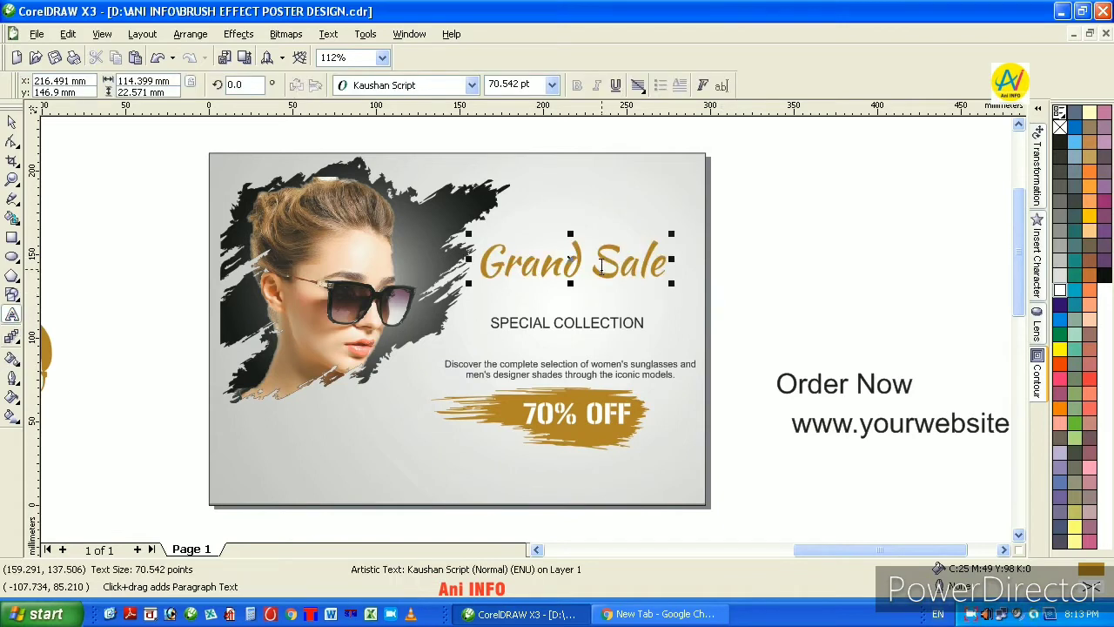
drag(601, 268, 687, 278)
click(1060, 141)
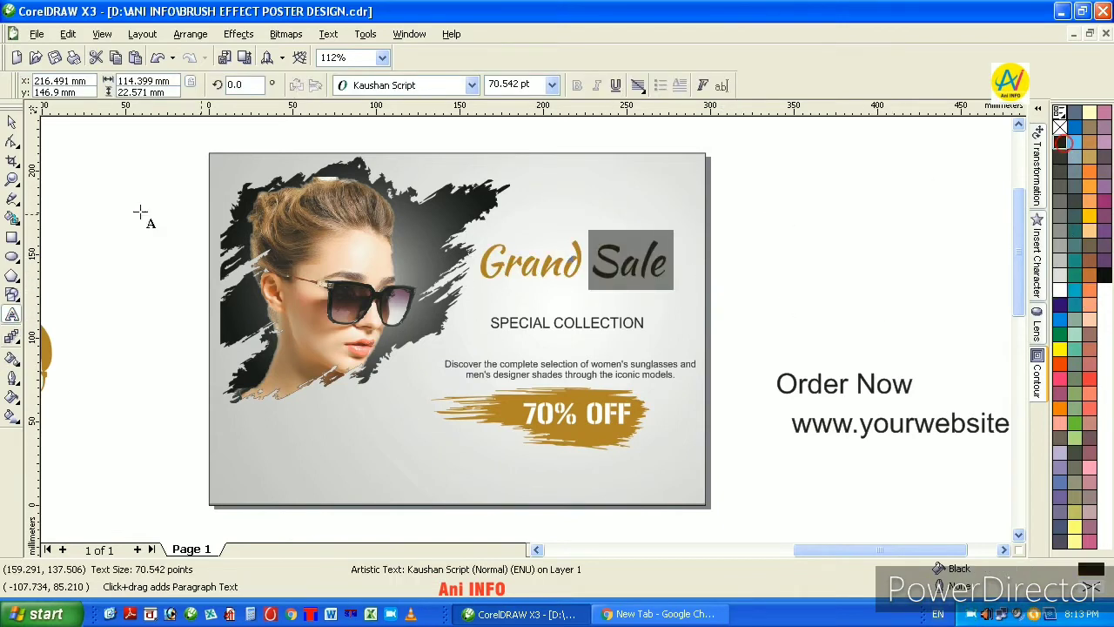
click(11, 123)
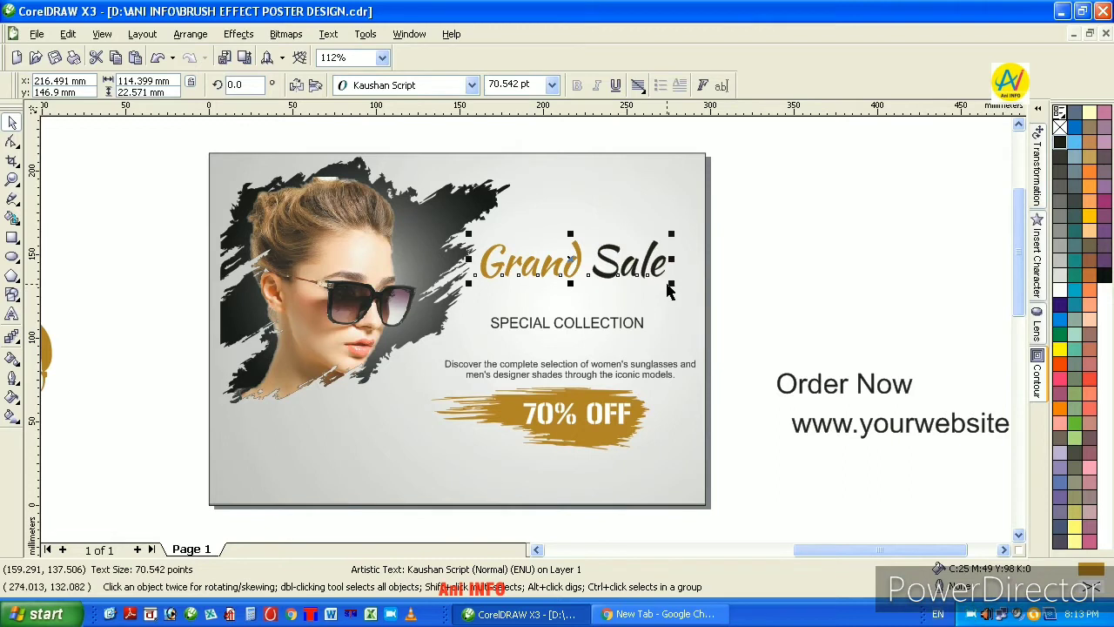
drag(670, 283, 680, 288)
click(766, 296)
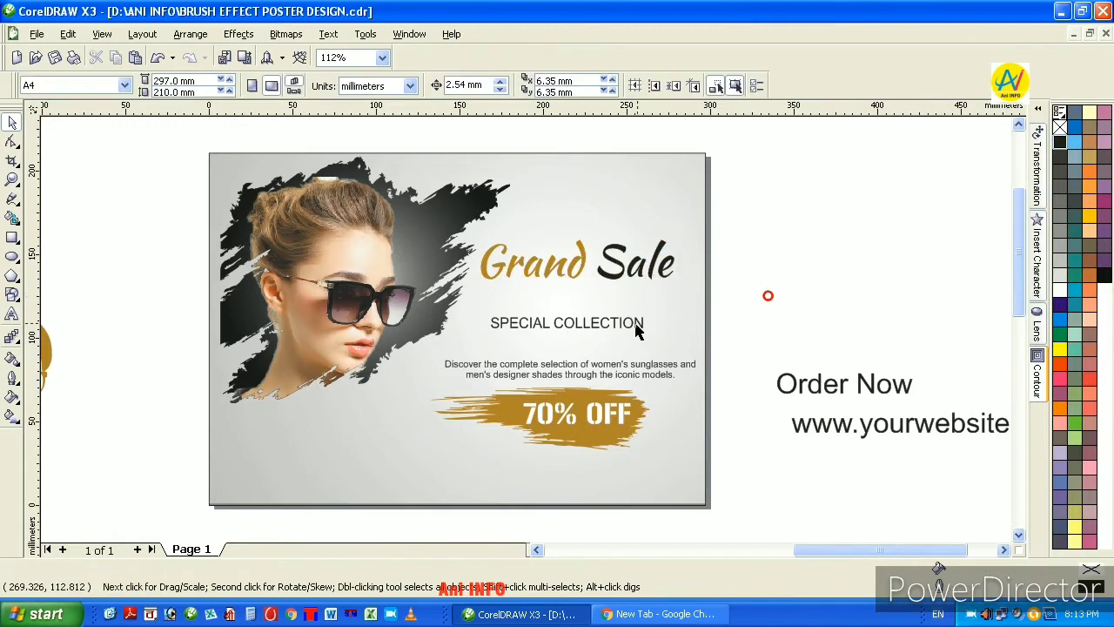
Move SPECIAL COLLECTION directly beneath Grand Sale and format it as 18 pt bold
drag(605, 323, 607, 287)
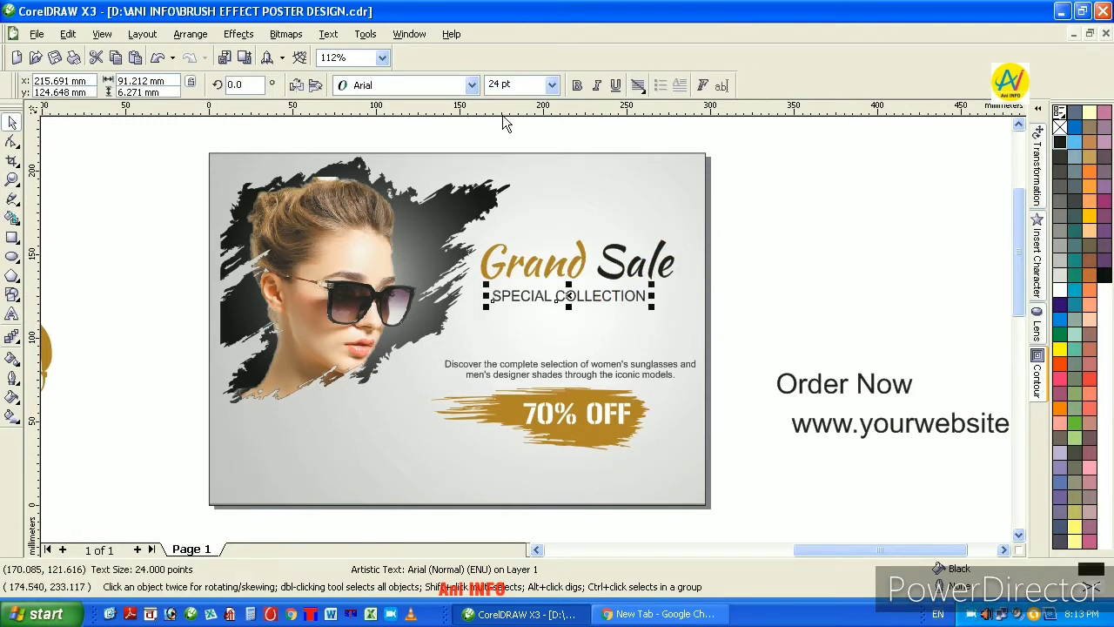
click(552, 84)
click(519, 248)
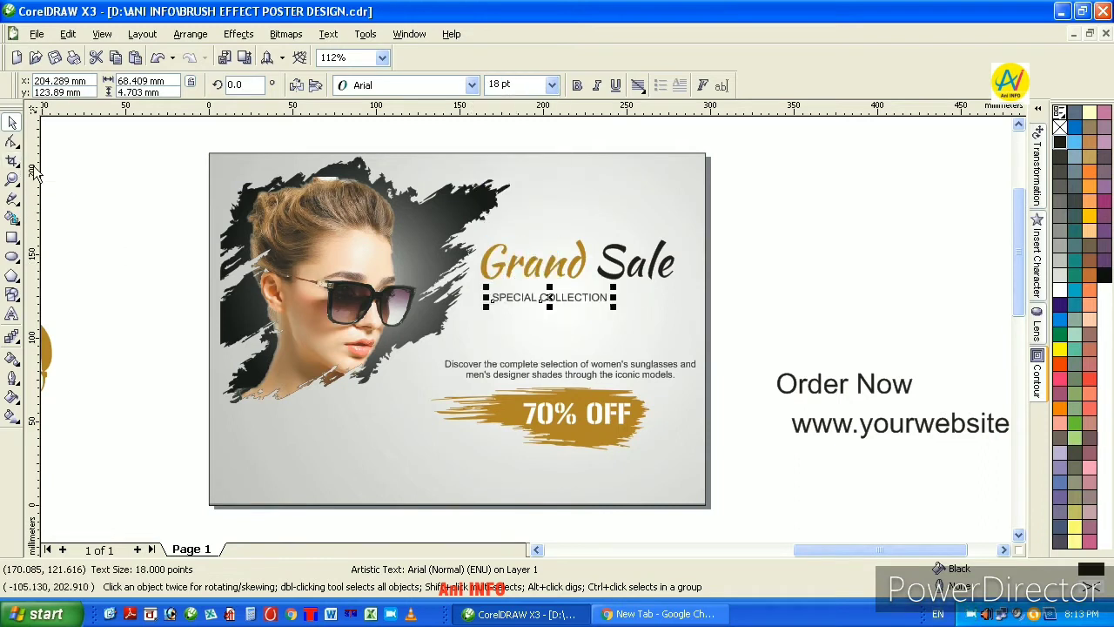
click(577, 85)
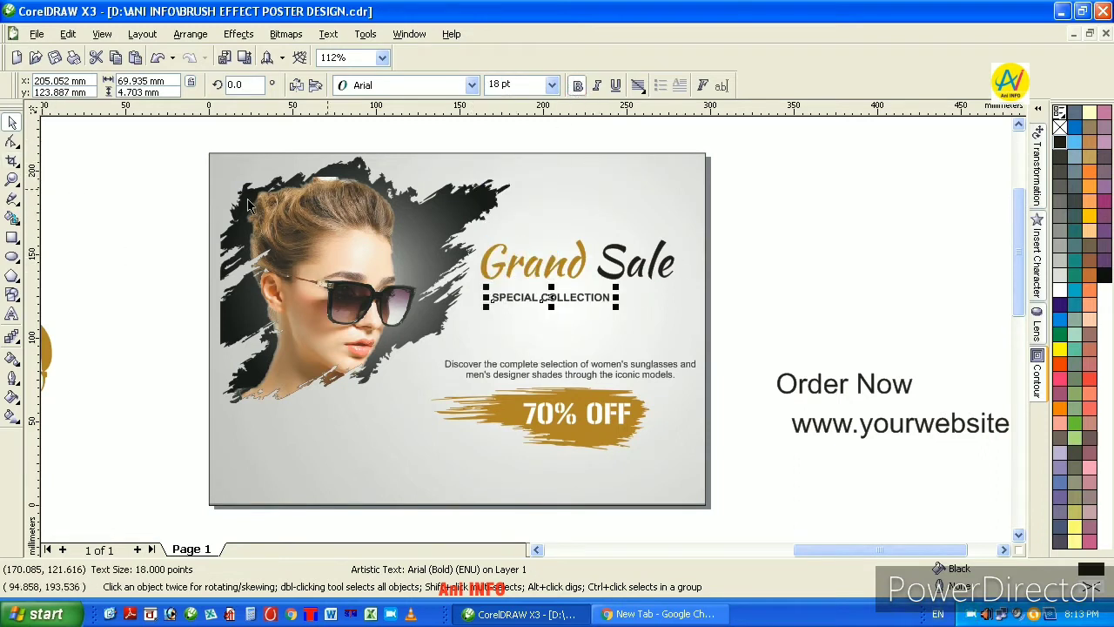
Widen the letter spacing of SPECIAL COLLECTION until the line is about 105 mm wide
click(12, 141)
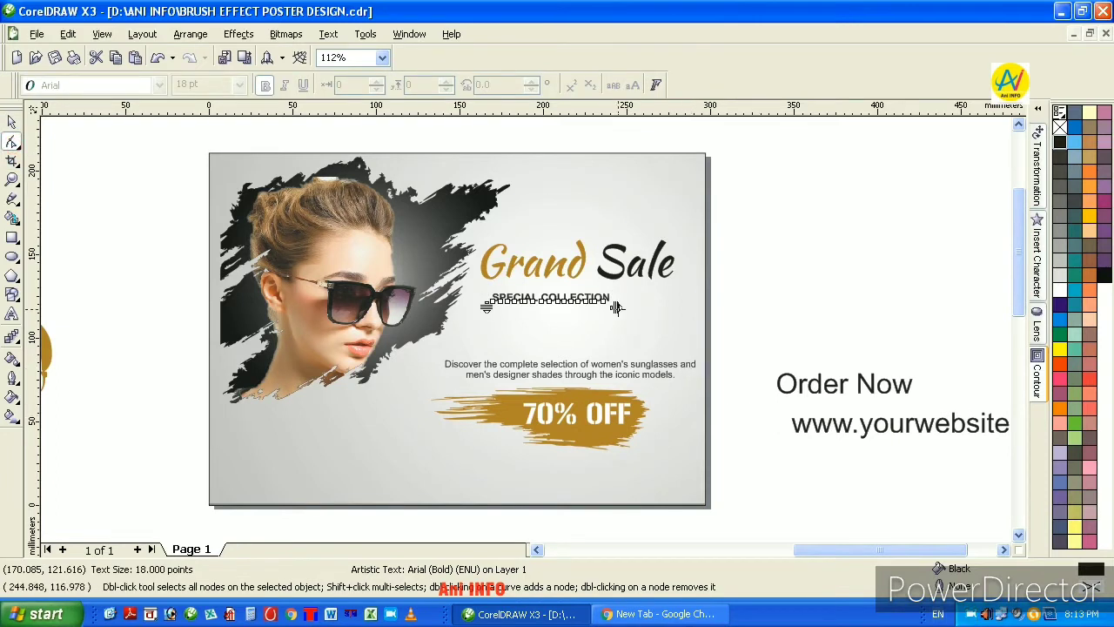
drag(616, 307, 675, 306)
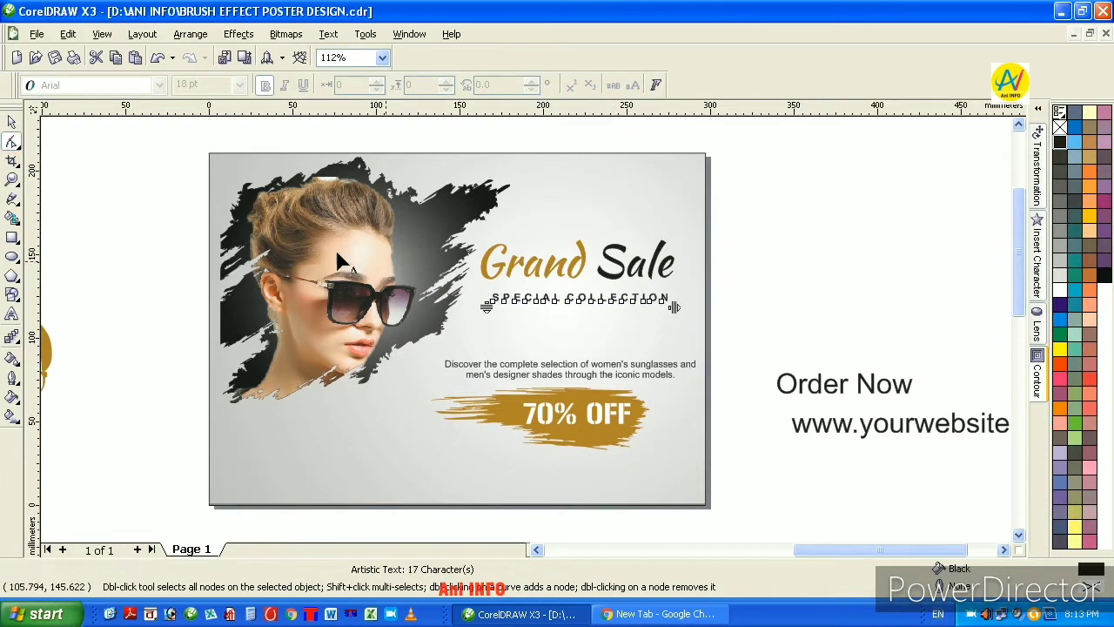
click(12, 122)
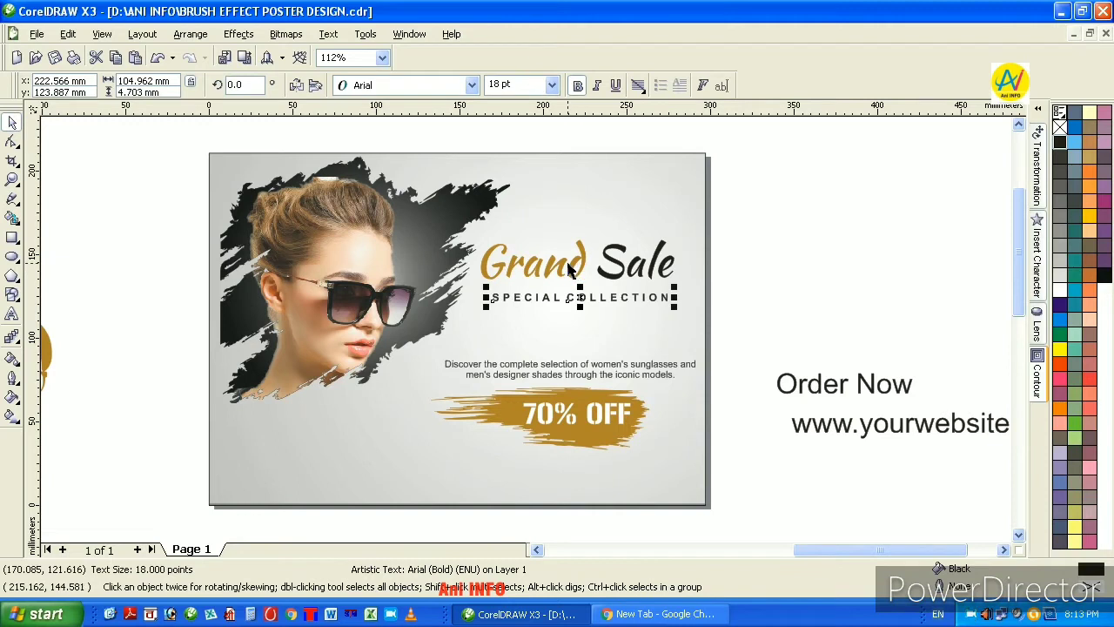
Center SPECIAL COLLECTION and the Grand Sale title on a common vertical axis
shift+click(572, 271)
key(c)
click(746, 288)
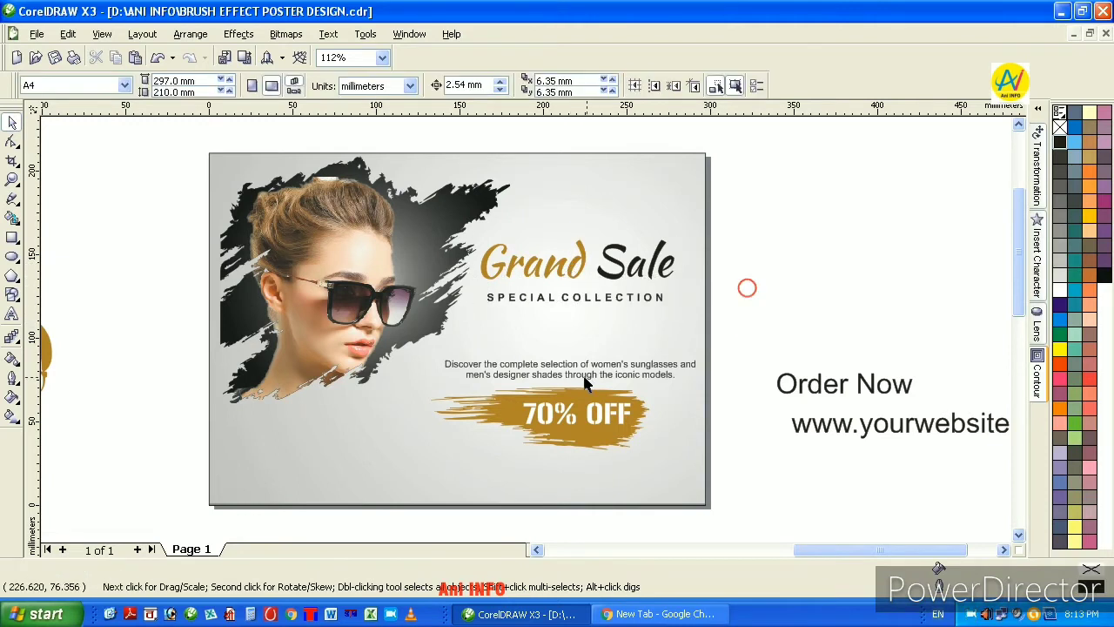
Move the description text up beneath SPECIAL COLLECTION and set it to 12 pt
drag(585, 372, 585, 339)
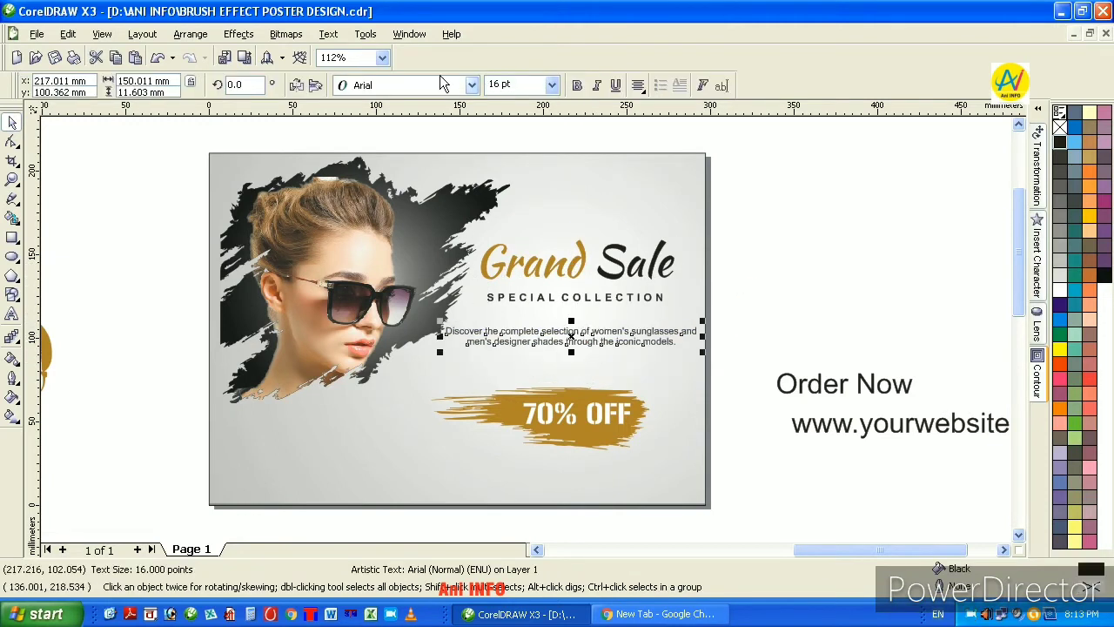
click(552, 84)
click(501, 196)
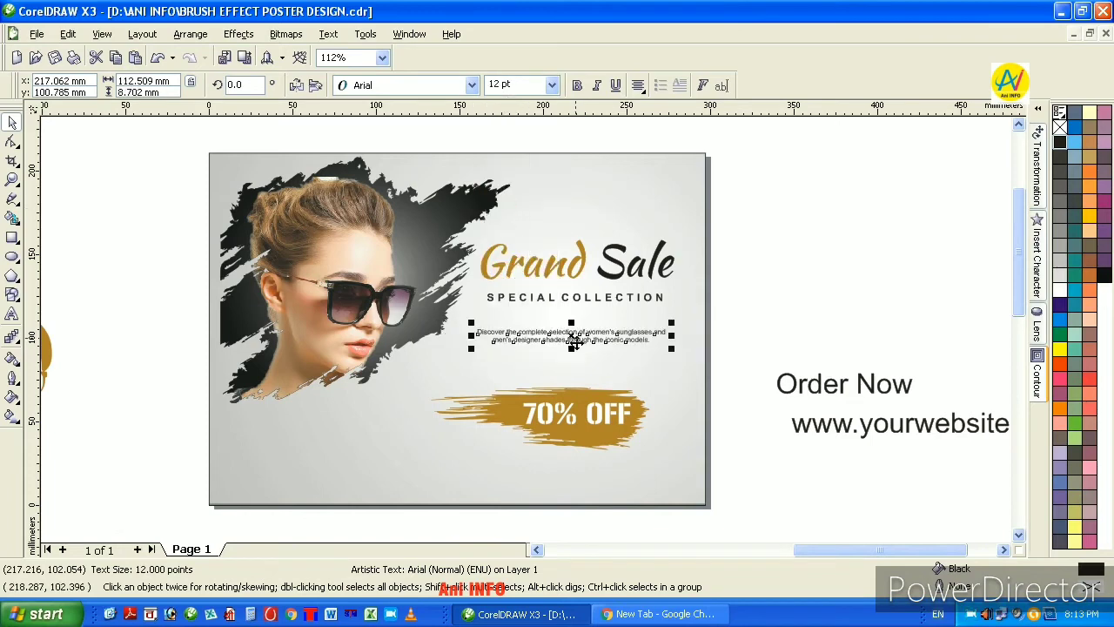
drag(574, 338, 575, 335)
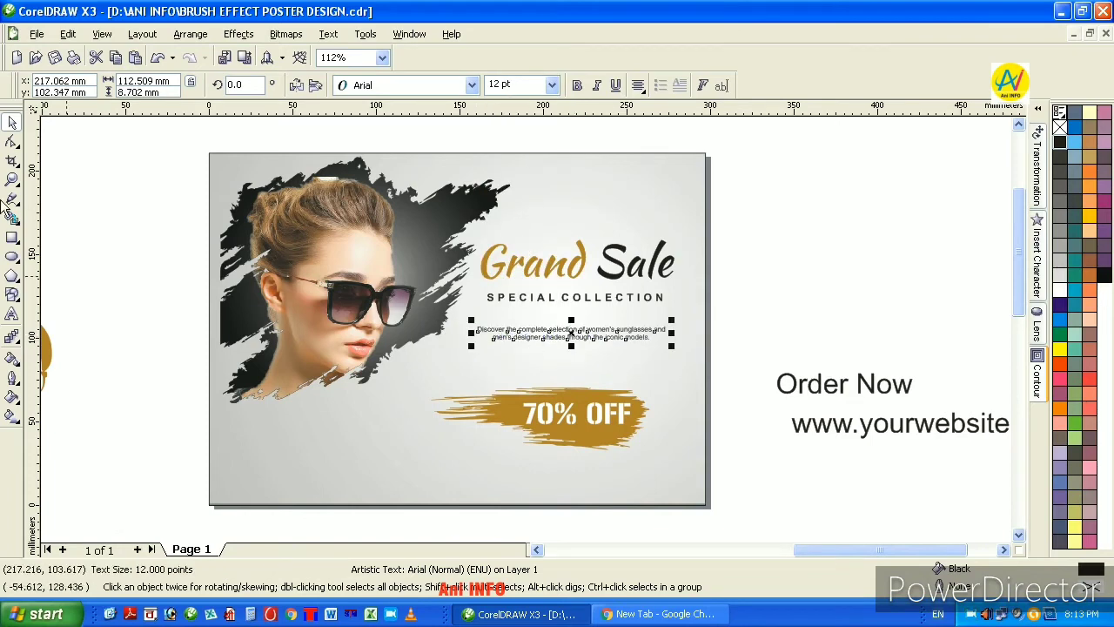
Apply the sampled gold of the brush stroke to the whole two-line description text
click(12, 178)
drag(449, 266, 716, 394)
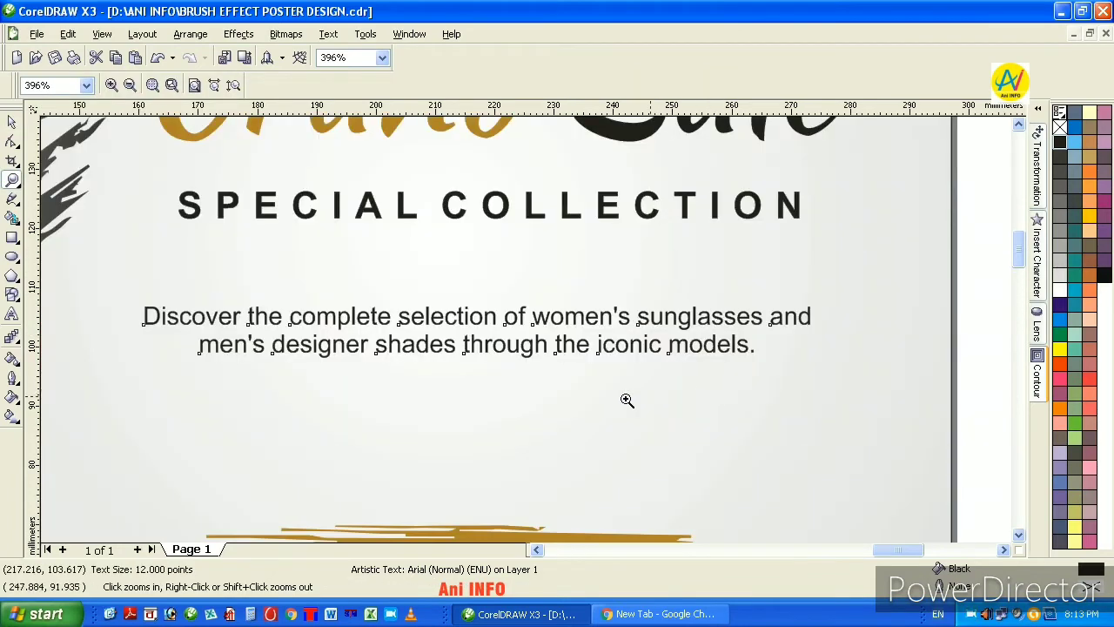
click(11, 357)
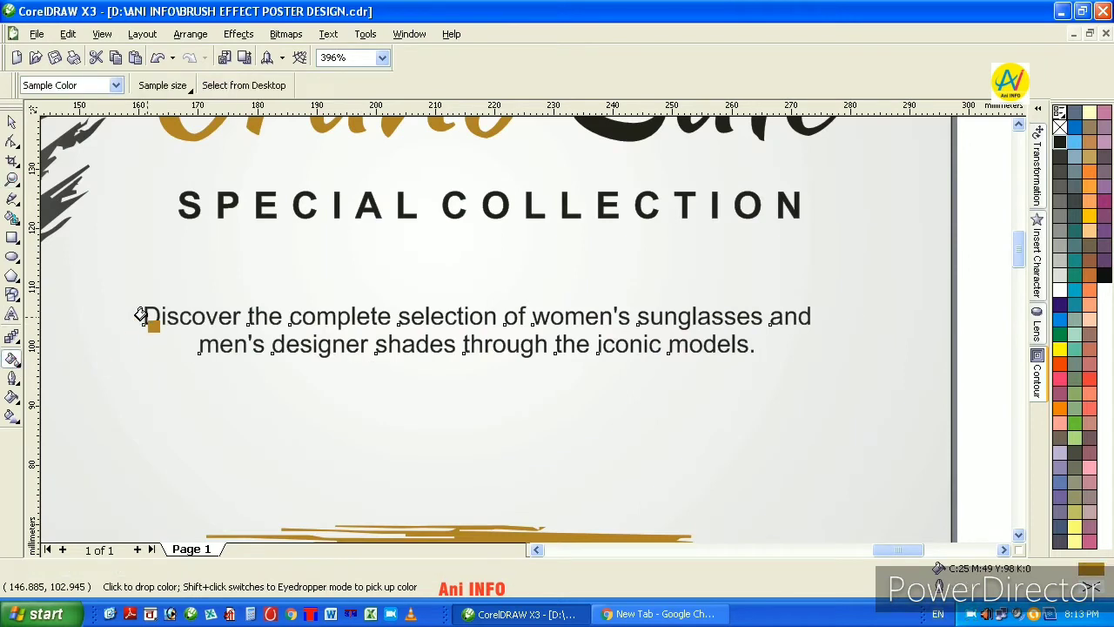
click(139, 316)
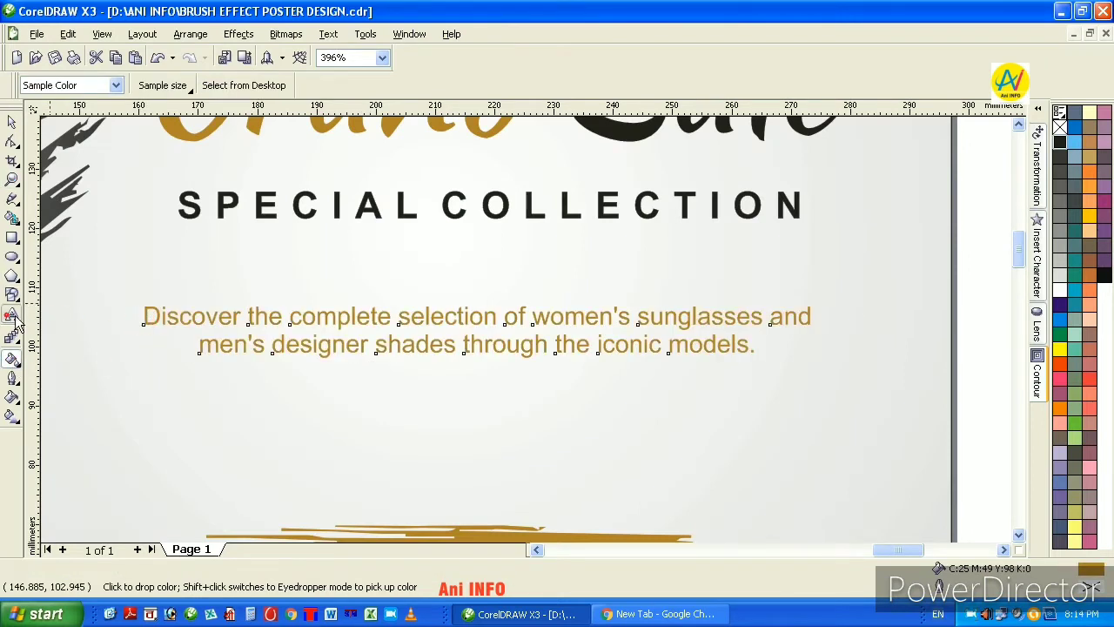
Recolor "the complete selection of", "and" and "through the iconic models." black in the description, keeping the other words gold
click(11, 315)
drag(249, 317, 533, 312)
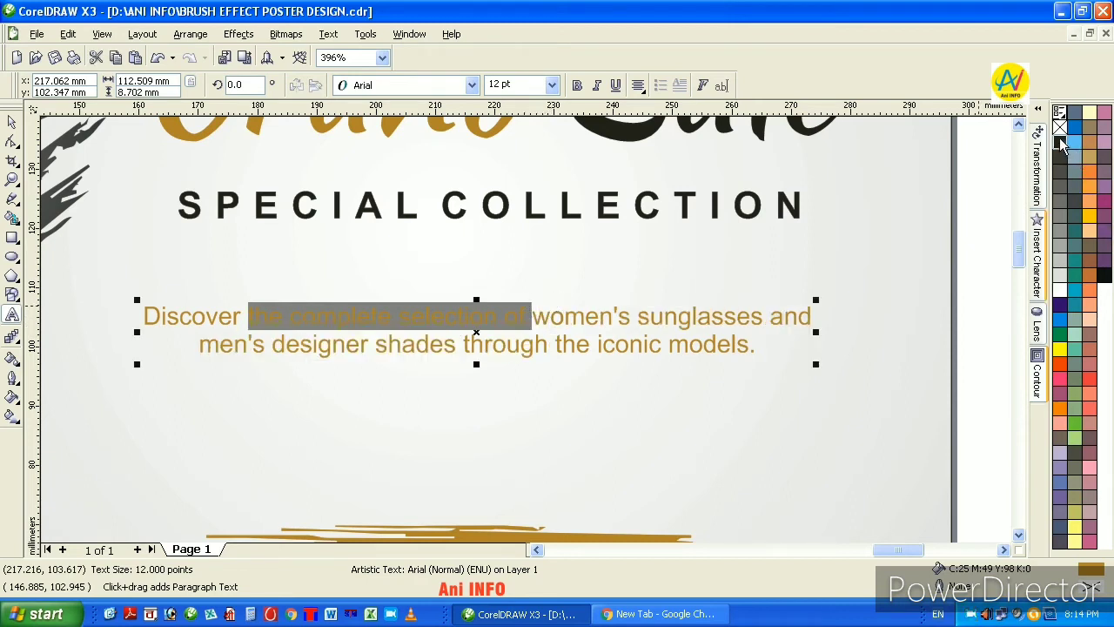
click(1060, 144)
click(642, 312)
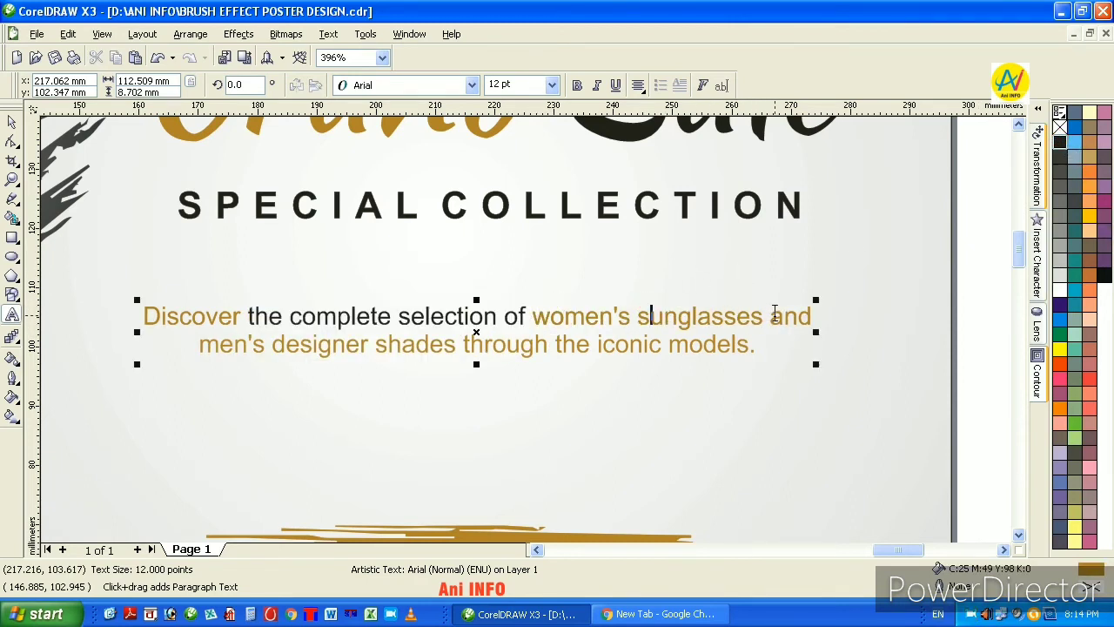
drag(775, 314, 387, 337)
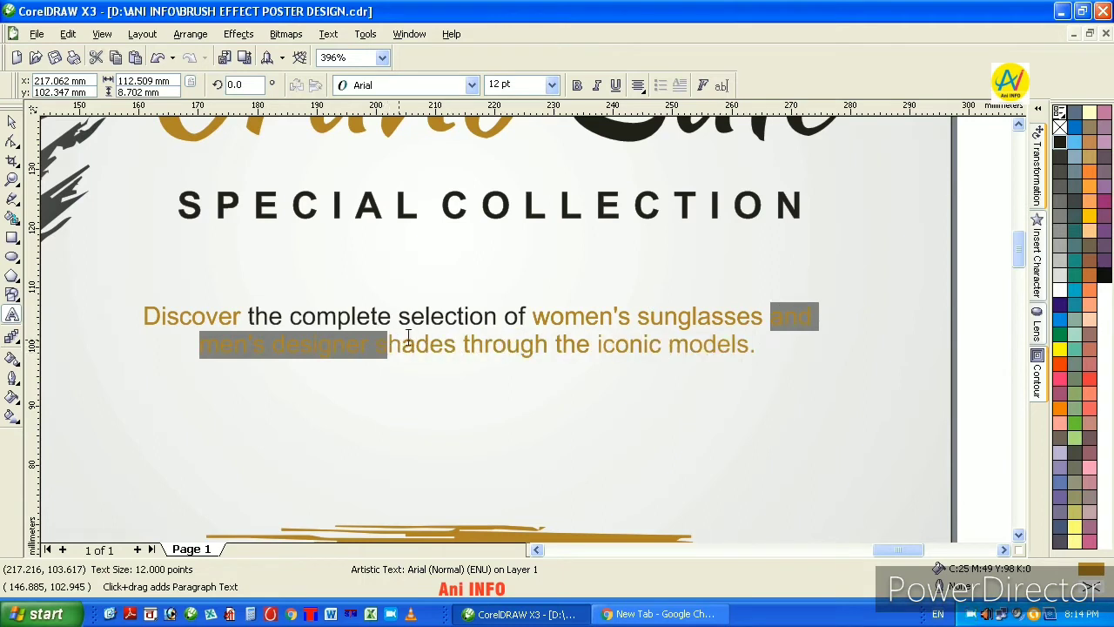
click(427, 339)
double_click(801, 324)
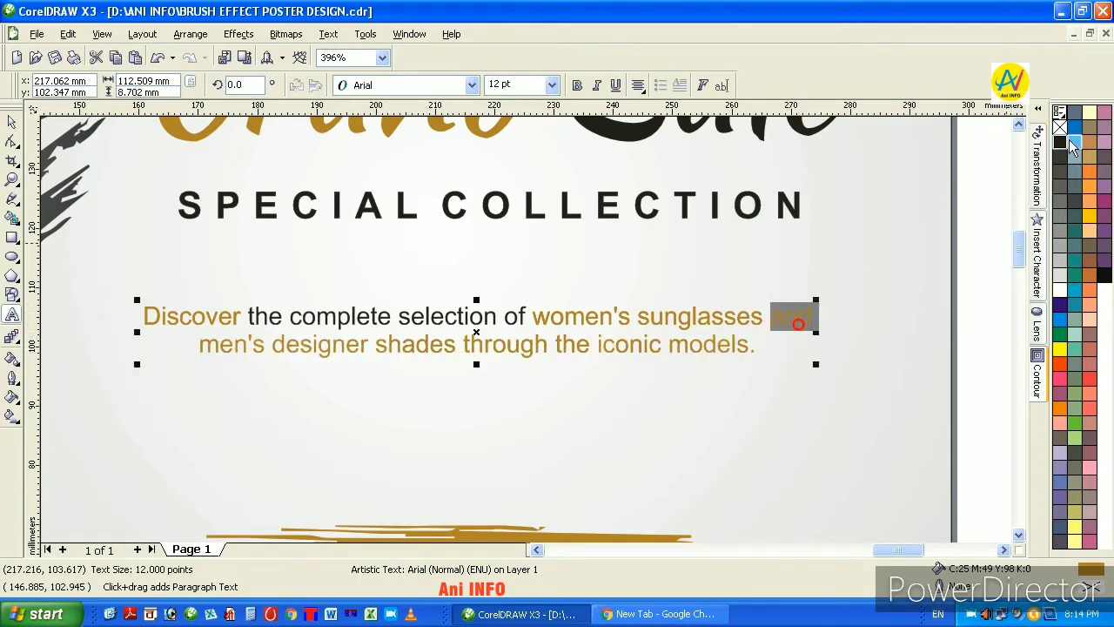
click(1060, 144)
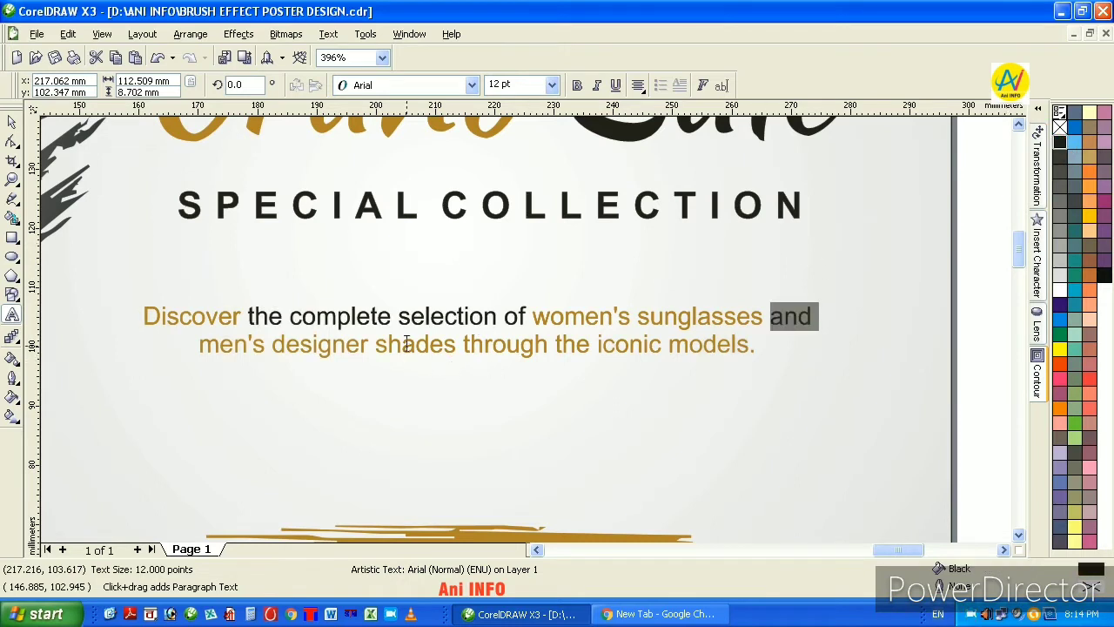
click(457, 342)
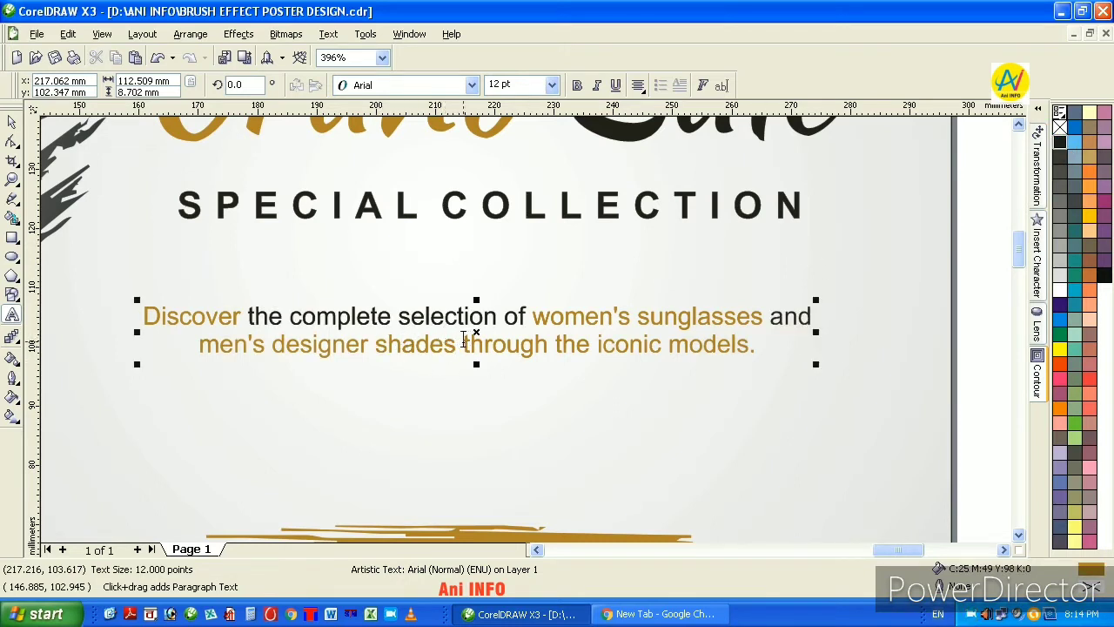
drag(463, 342, 709, 359)
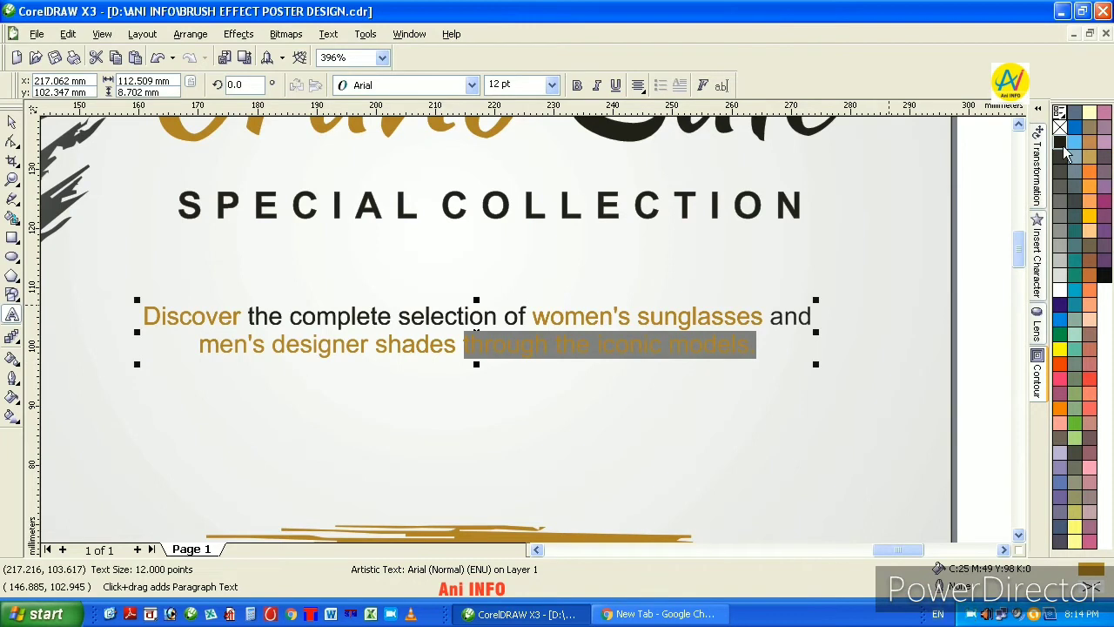
click(1061, 146)
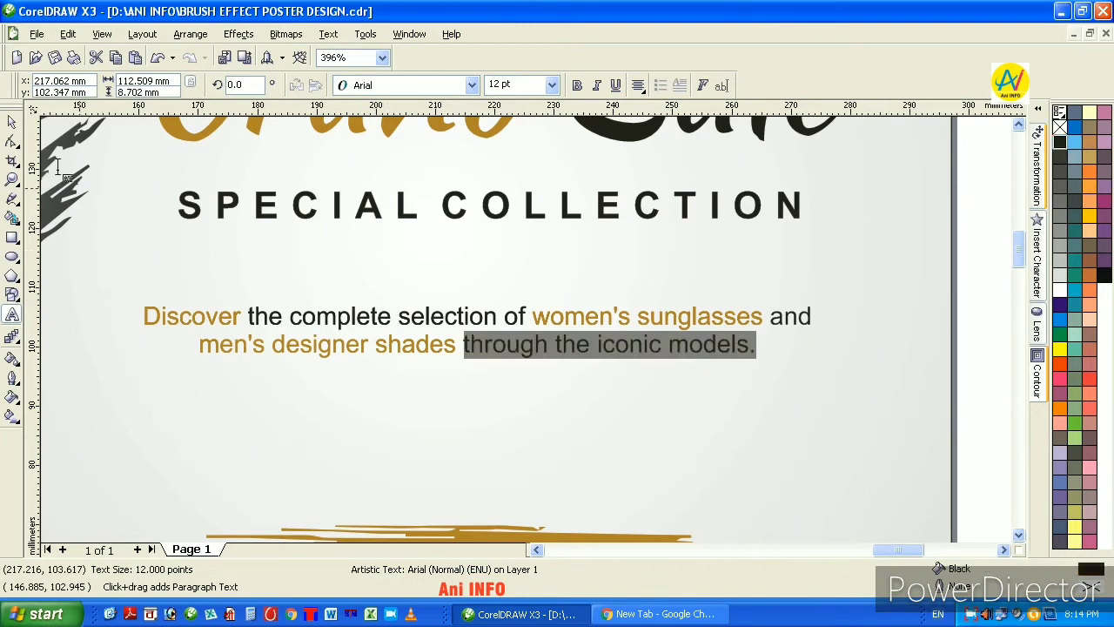
Enlarge the description text proportionally on both sides to about 136 mm wide
click(11, 122)
click(12, 179)
right_click(350, 247)
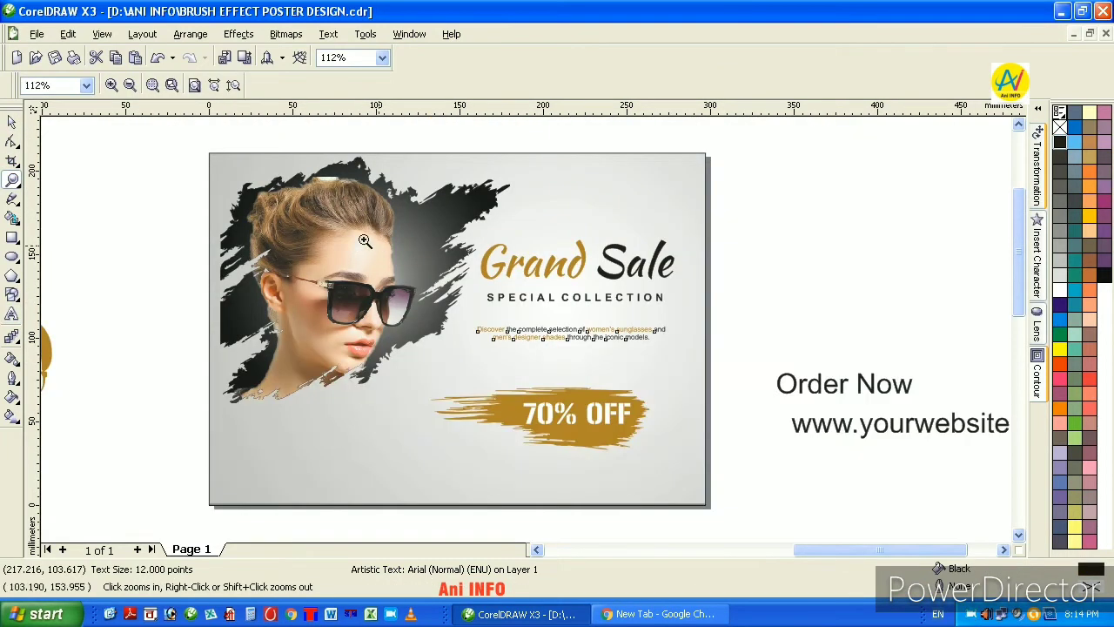
click(11, 122)
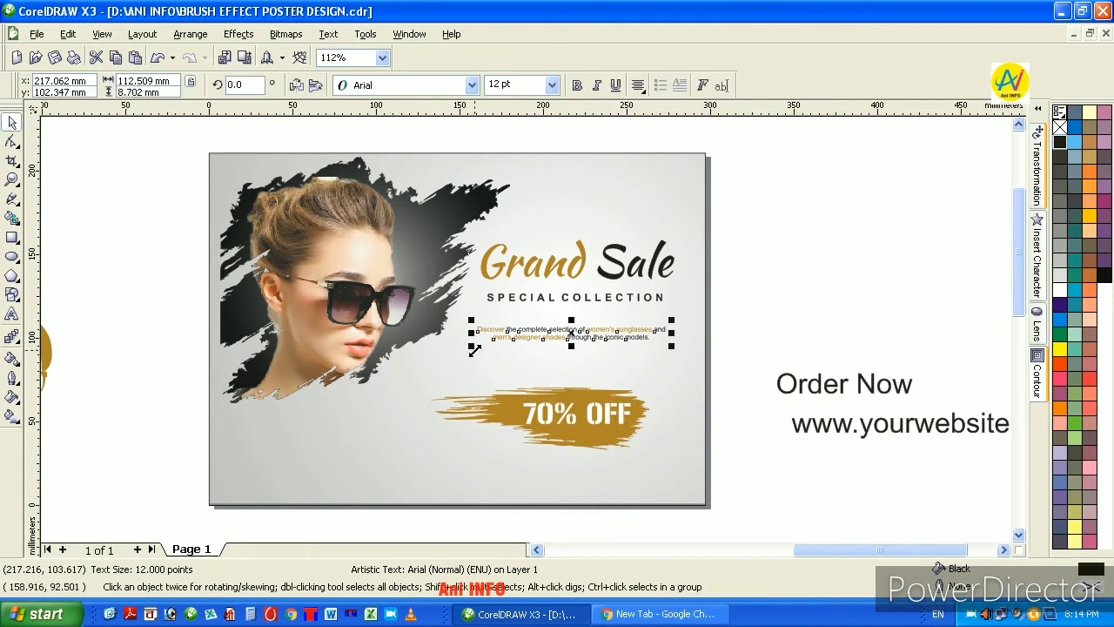
drag(474, 348, 451, 350)
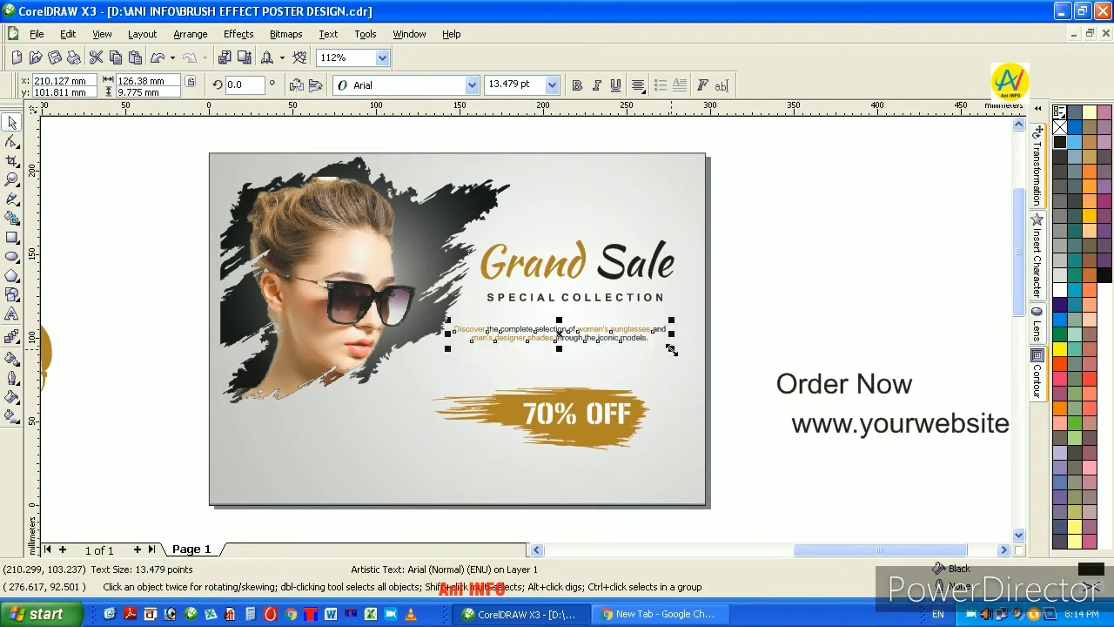
drag(671, 348, 689, 366)
click(769, 316)
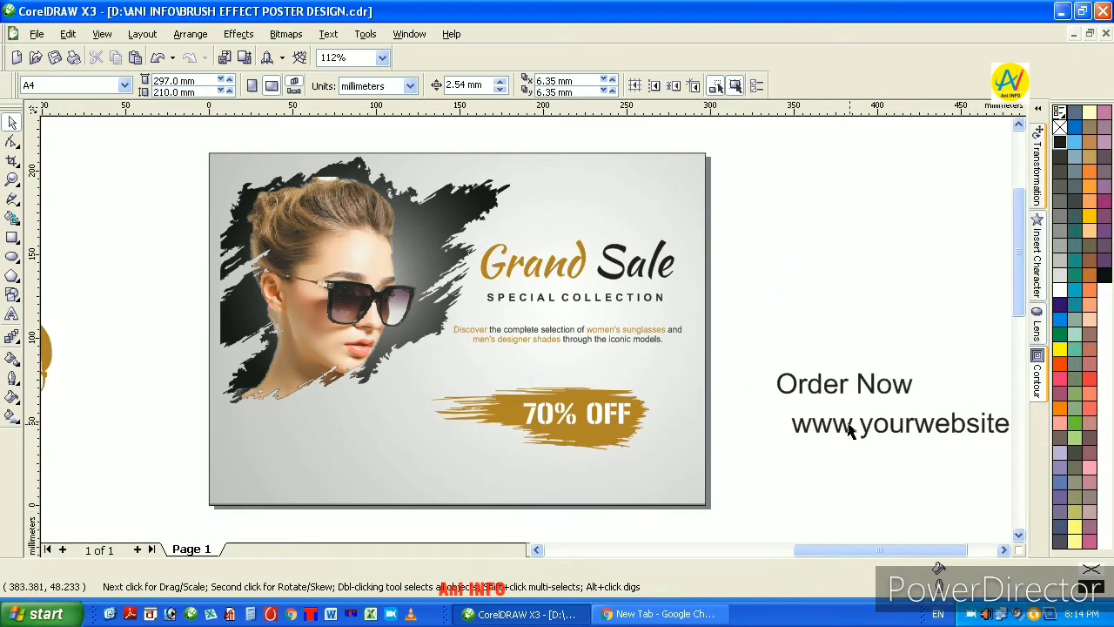
Move the 70% OFF text and its brush stroke up and slightly right beneath the description, and nudge the description down a little
drag(749, 501, 394, 353)
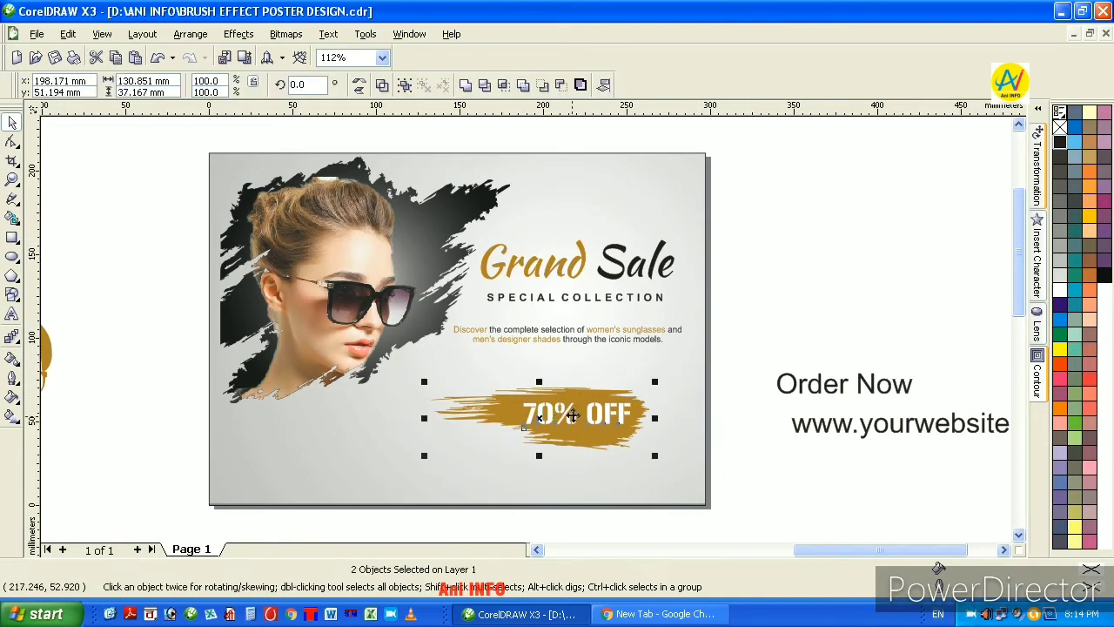
drag(577, 412, 579, 384)
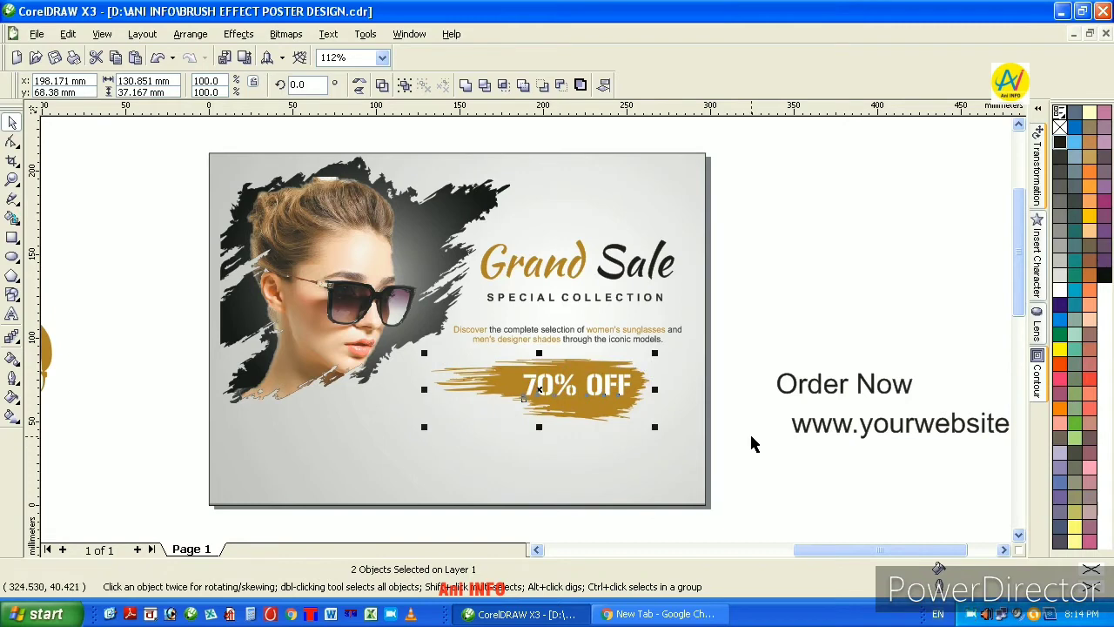
key(Right)
key(Right)
key(Right)
click(778, 455)
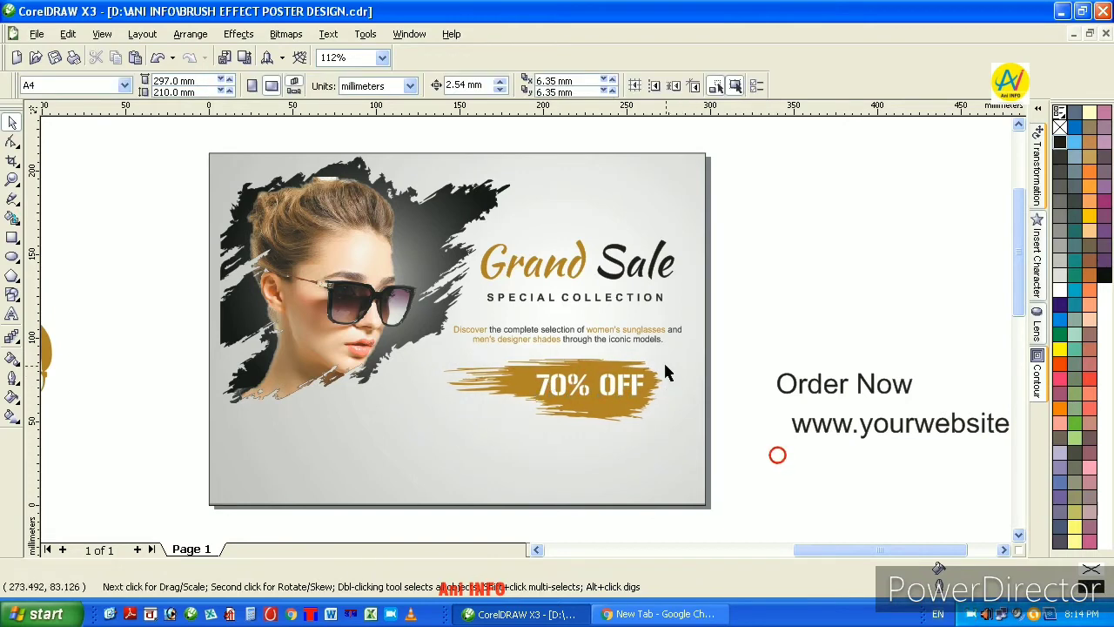
click(597, 336)
key(Down)
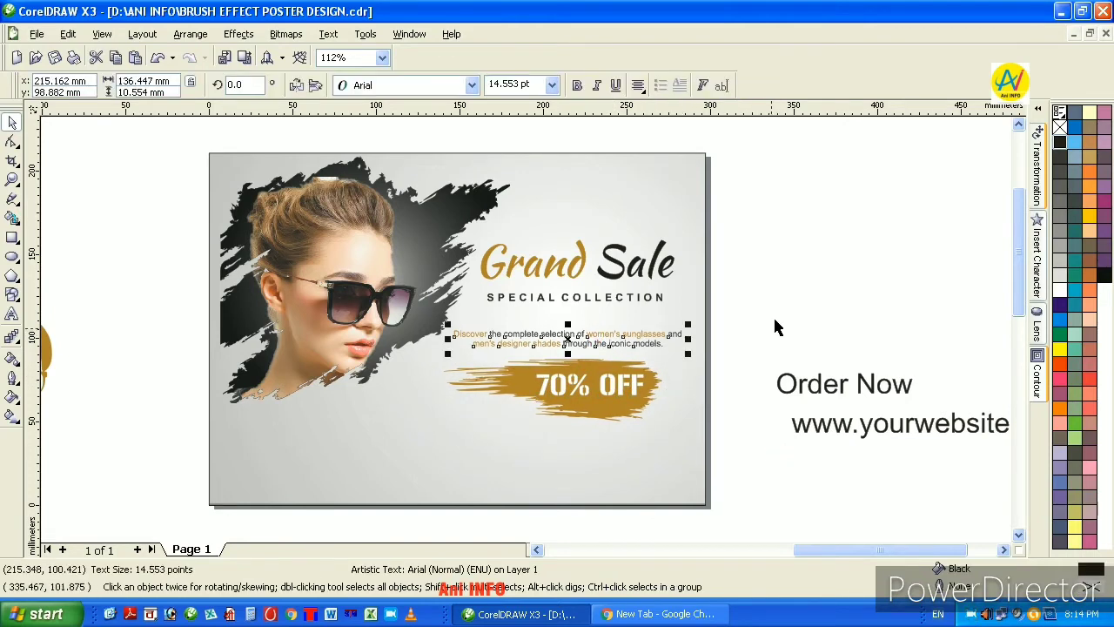
click(783, 333)
Place Order Now on the poster below the 70% OFF badge and format it as 14 pt uppercase text
drag(790, 386, 518, 444)
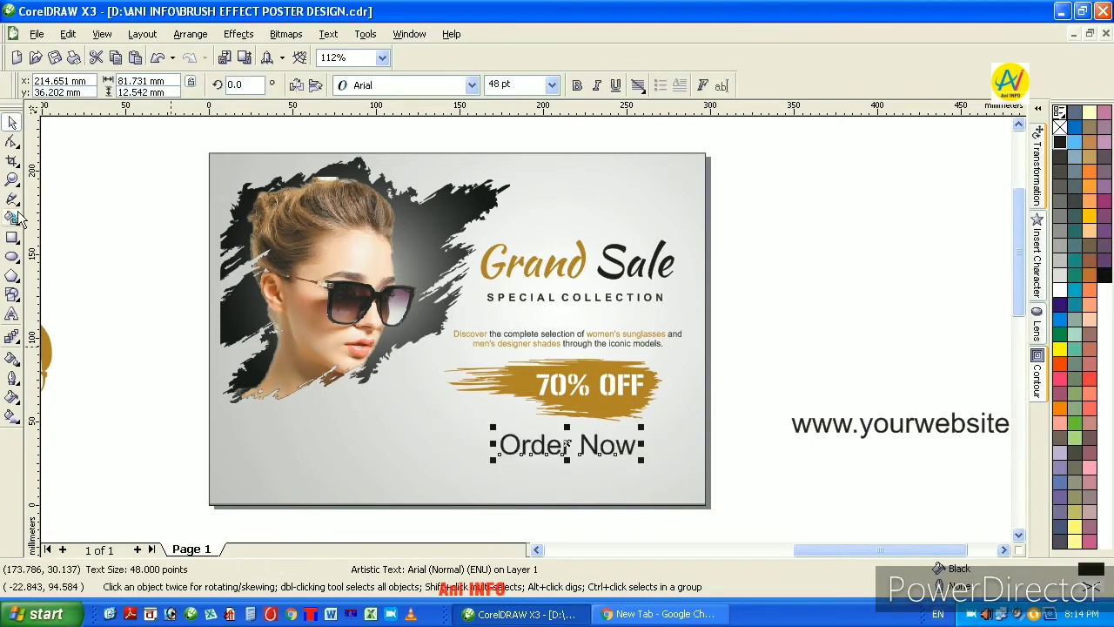
click(552, 85)
click(490, 213)
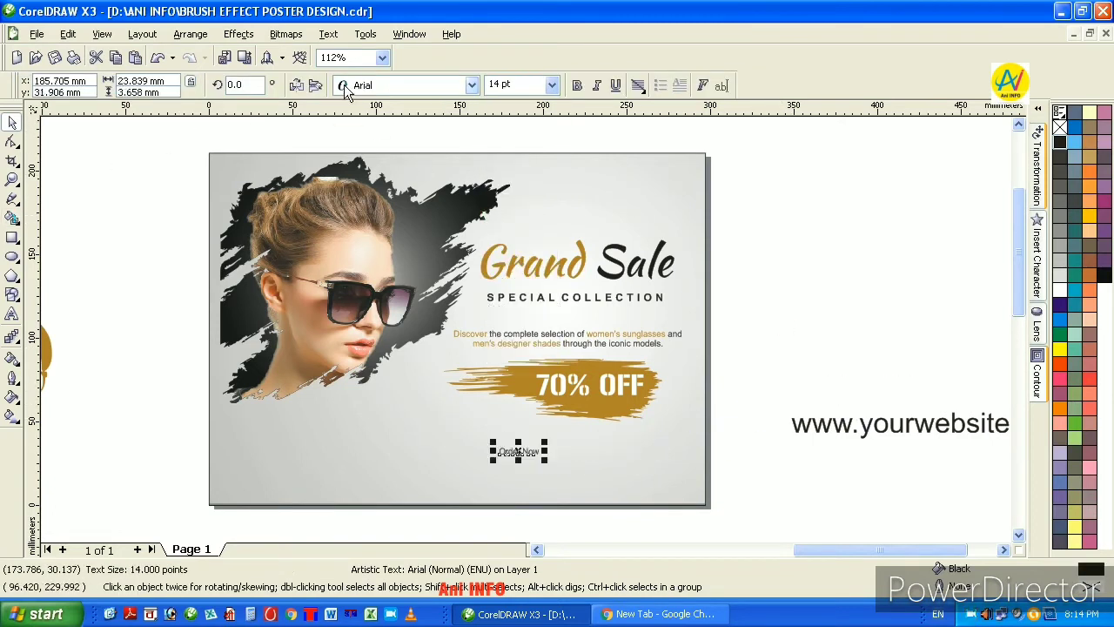
click(244, 36)
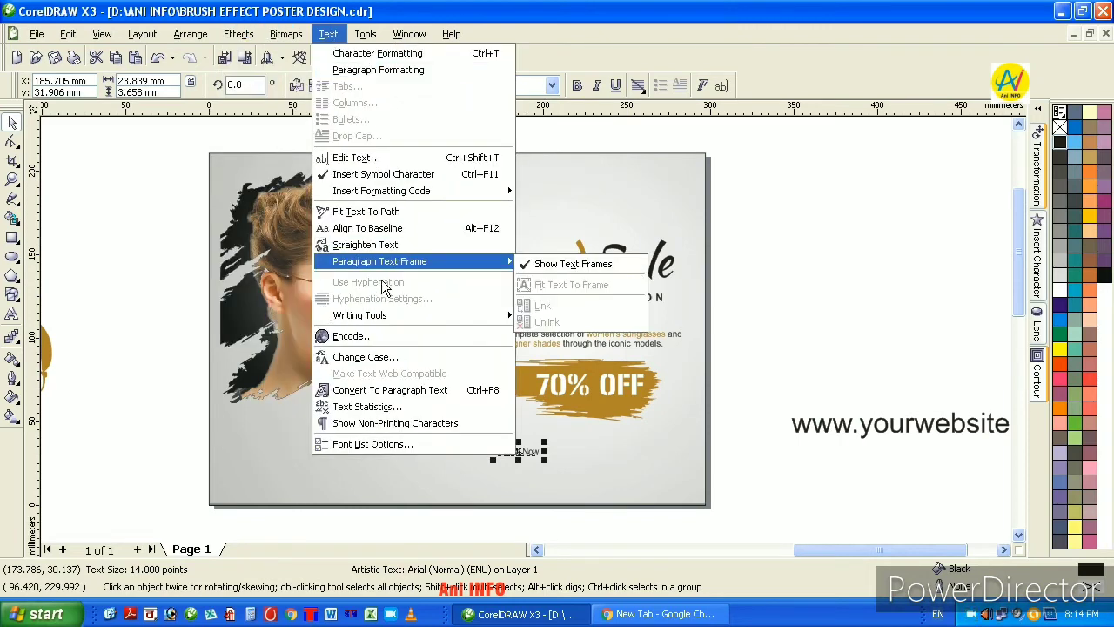
click(380, 359)
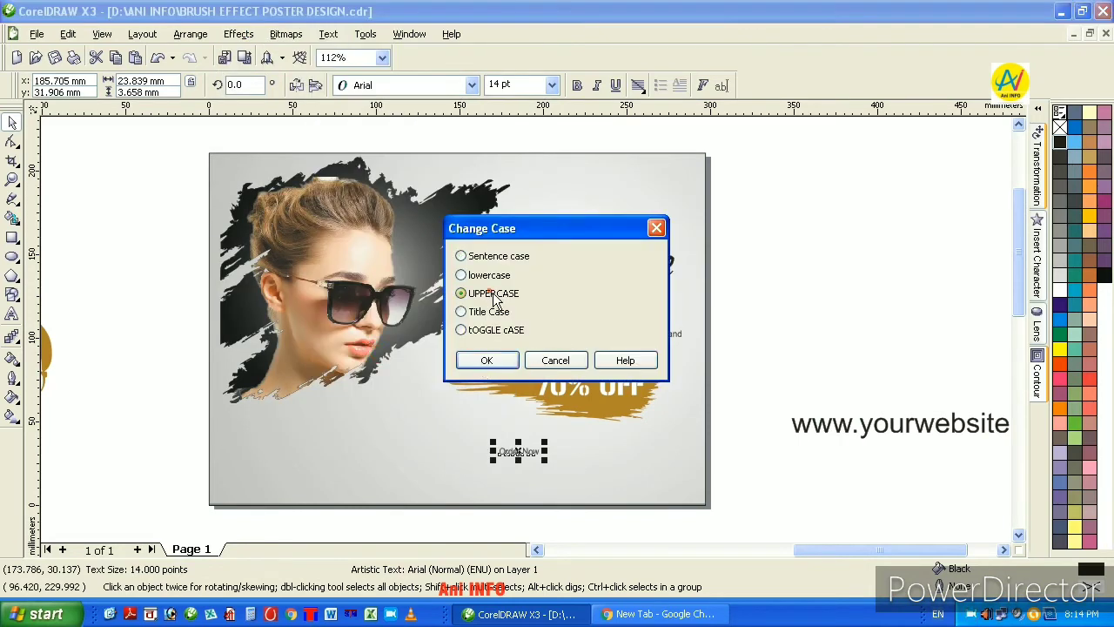
click(507, 360)
Draw a rectangle about 42 by 9.6 mm around ORDER NOW and round its corners fully into a pill shape
click(12, 179)
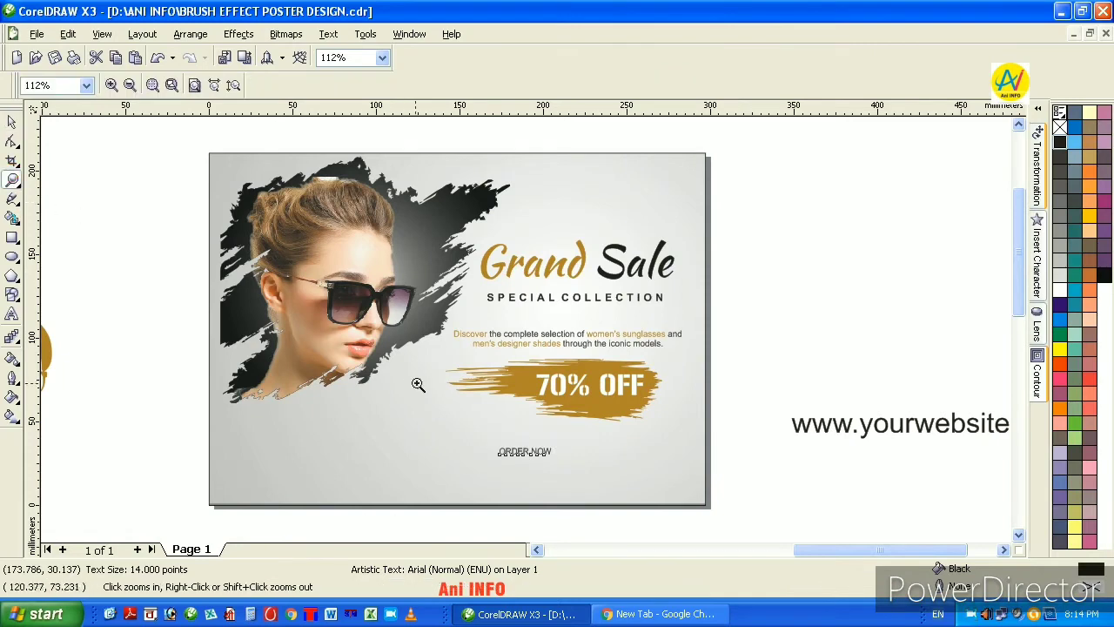
drag(406, 345, 729, 504)
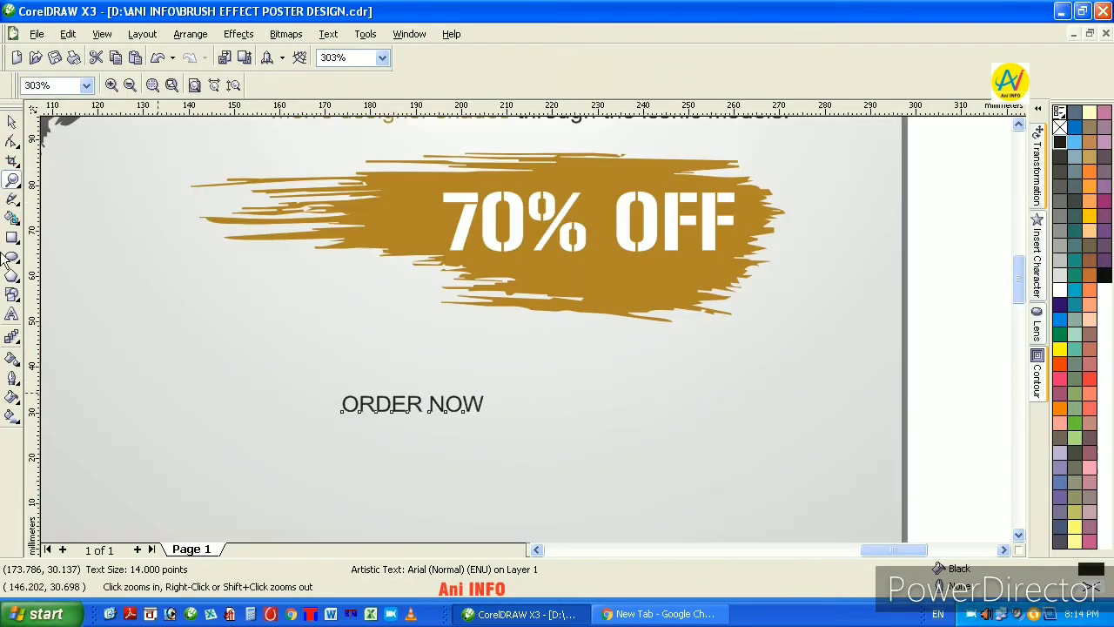
click(11, 122)
click(12, 237)
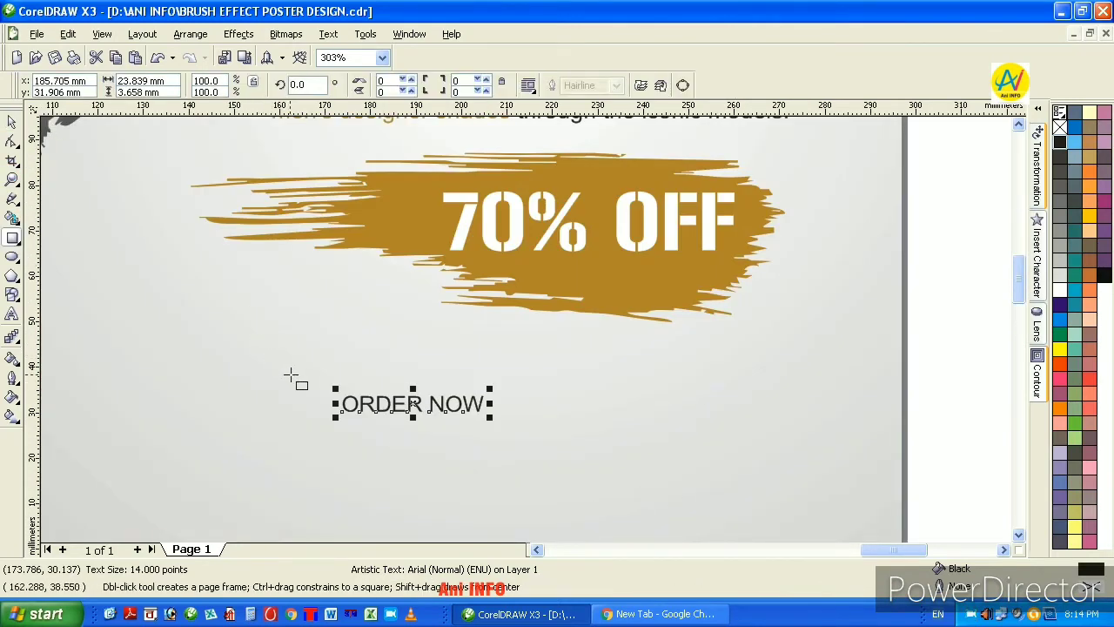
drag(294, 377, 488, 421)
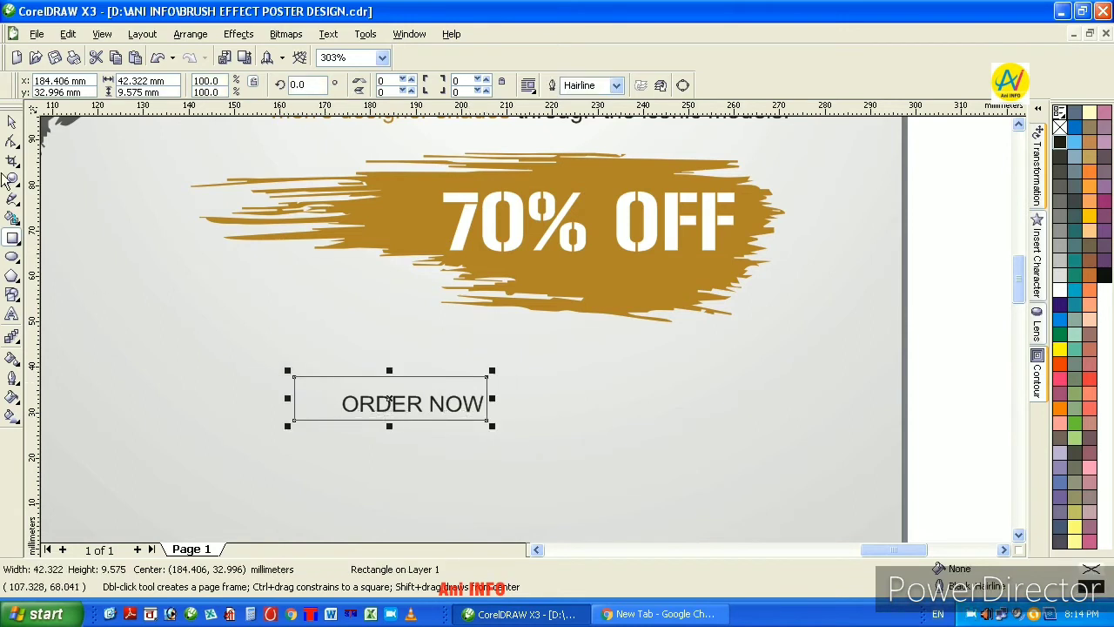
click(12, 141)
drag(298, 383, 361, 410)
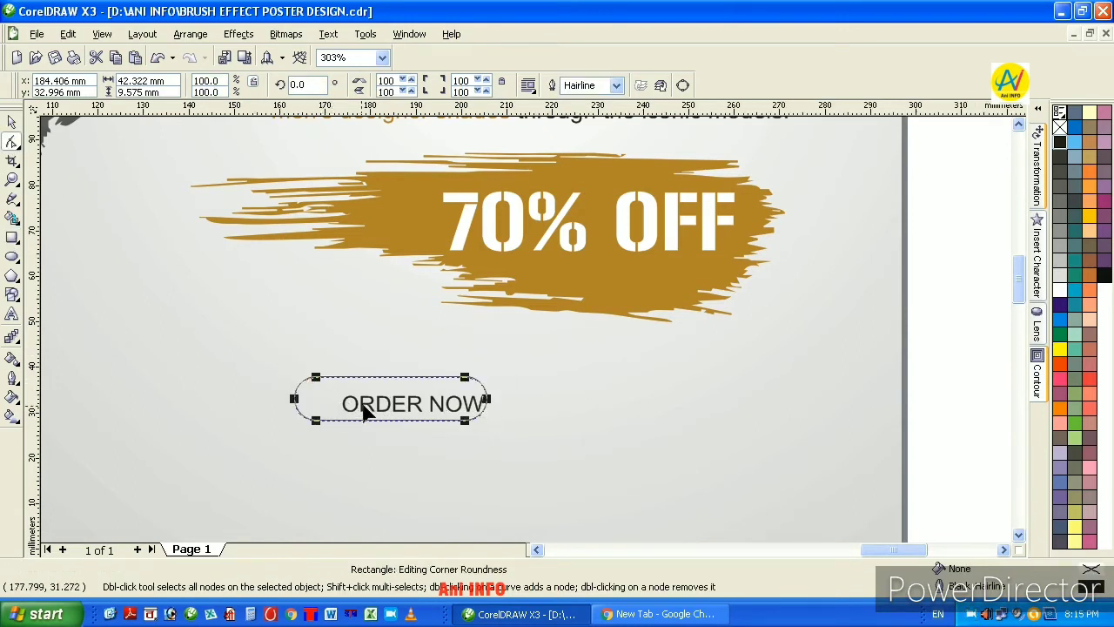
key(space)
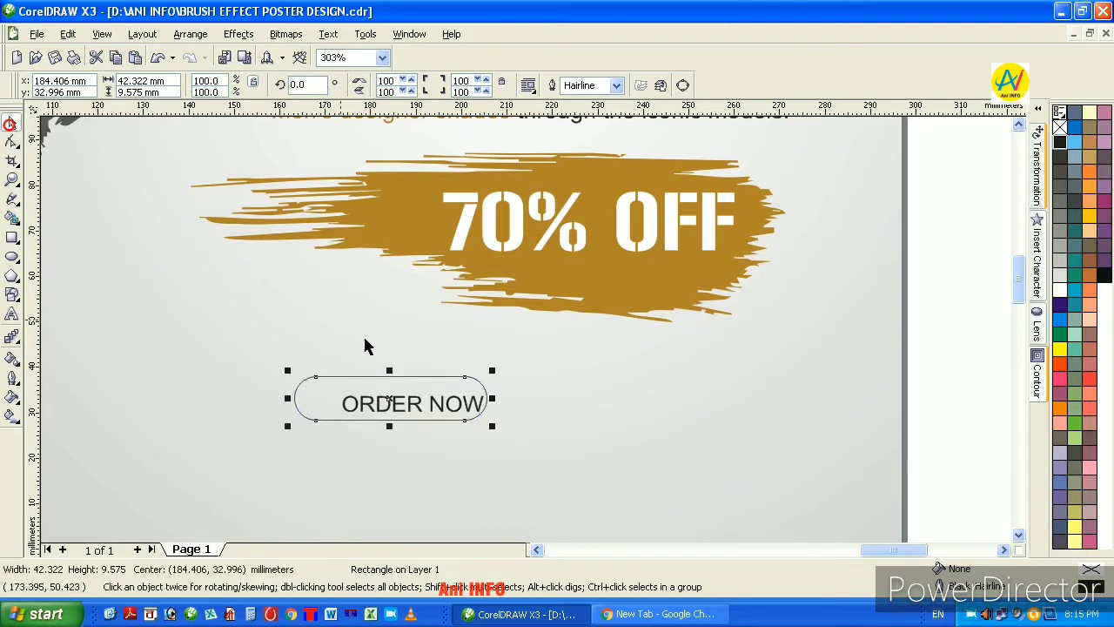
Give the pill shape a black-to-white vertical gradient and replace it with the sampled gold C25 M49 Y98 K0
click(11, 416)
drag(365, 418, 364, 383)
click(11, 123)
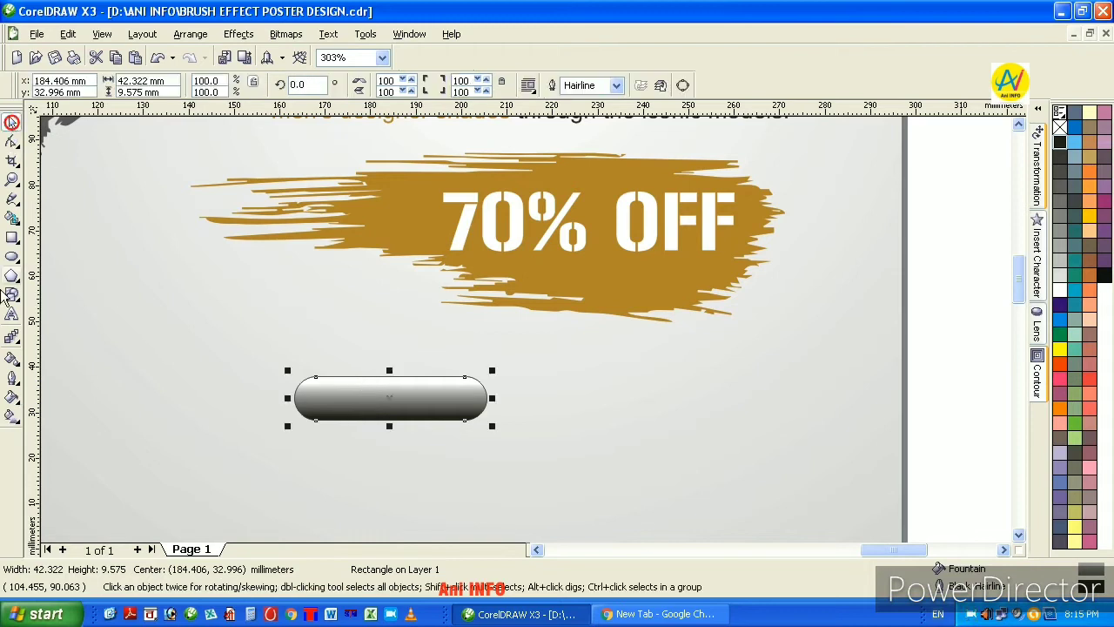
click(11, 358)
click(319, 399)
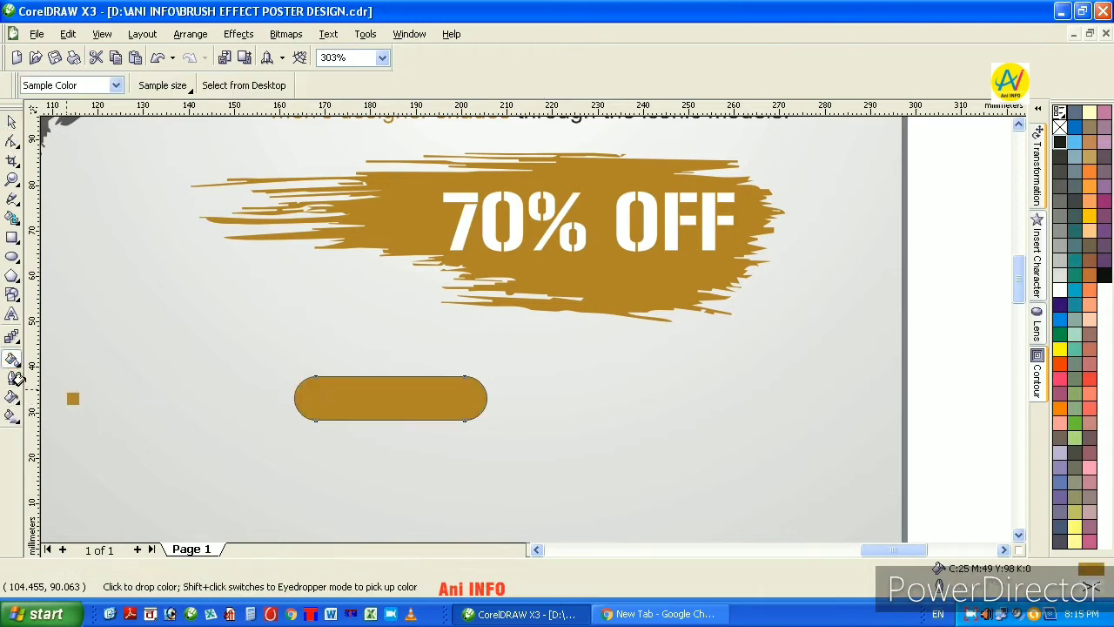
Fill the pill shape with a vertical gold-to-white linear gradient and give it a 1 pt white outline
click(11, 416)
drag(397, 422, 398, 391)
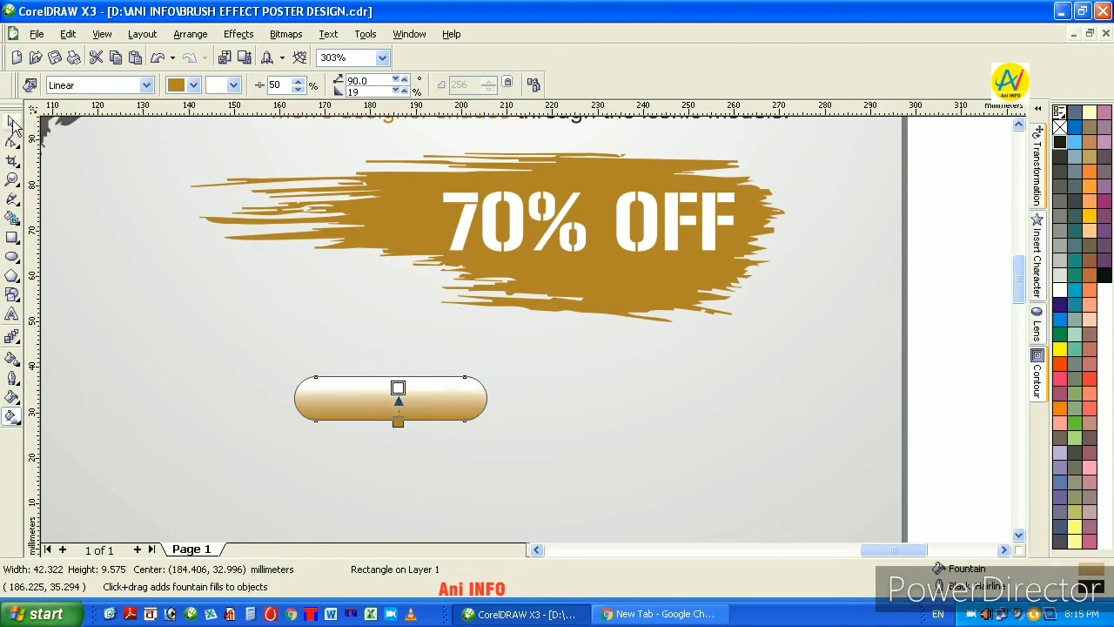
click(11, 122)
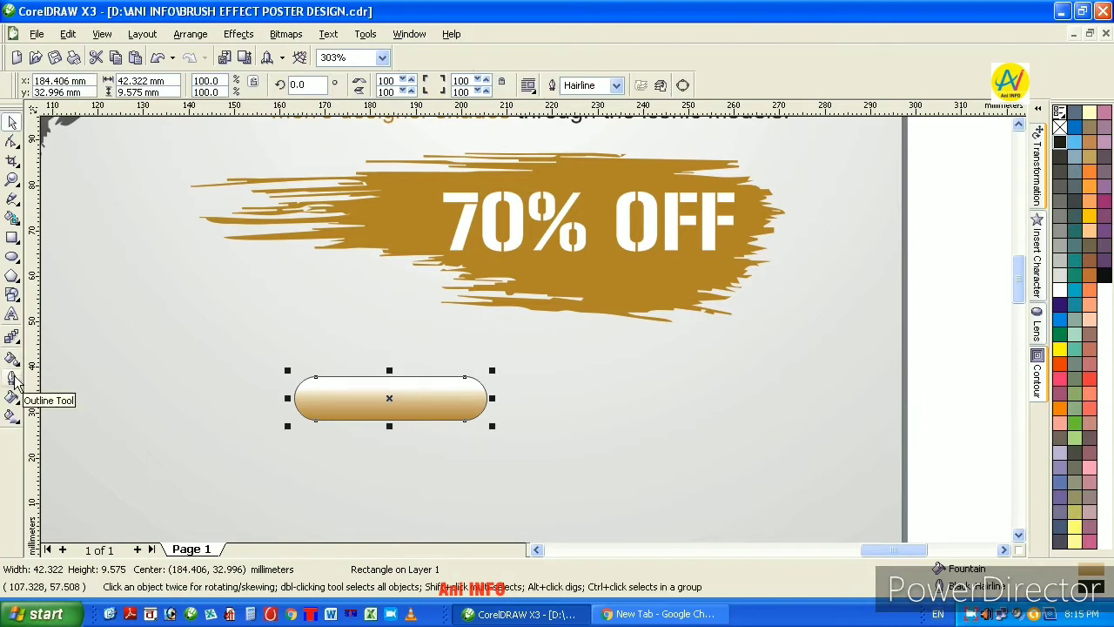
click(12, 380)
click(122, 384)
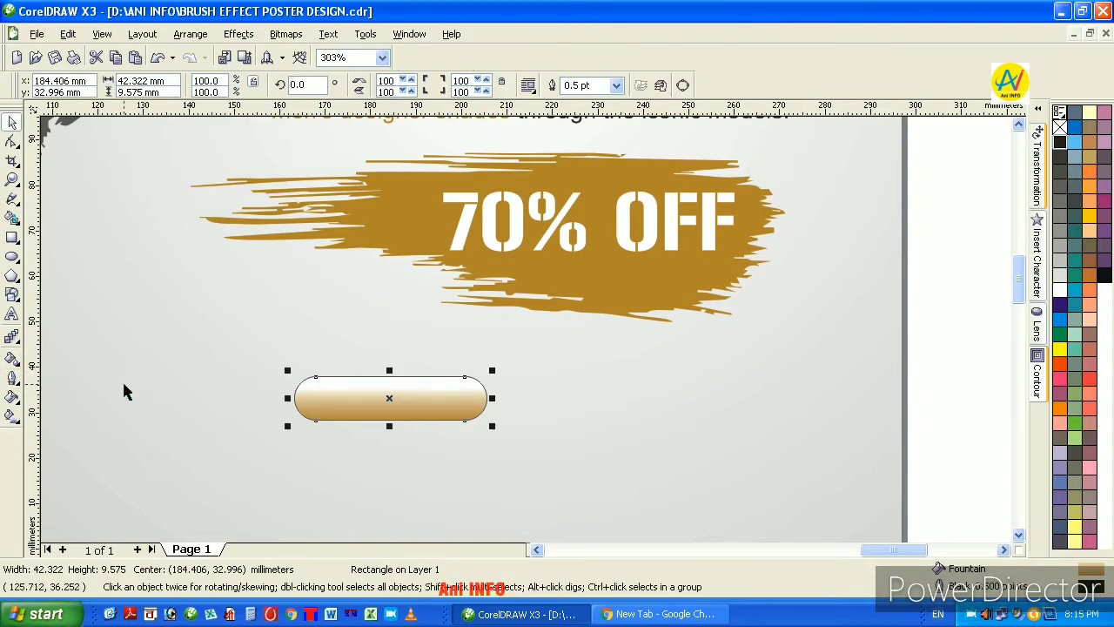
click(13, 380)
click(142, 386)
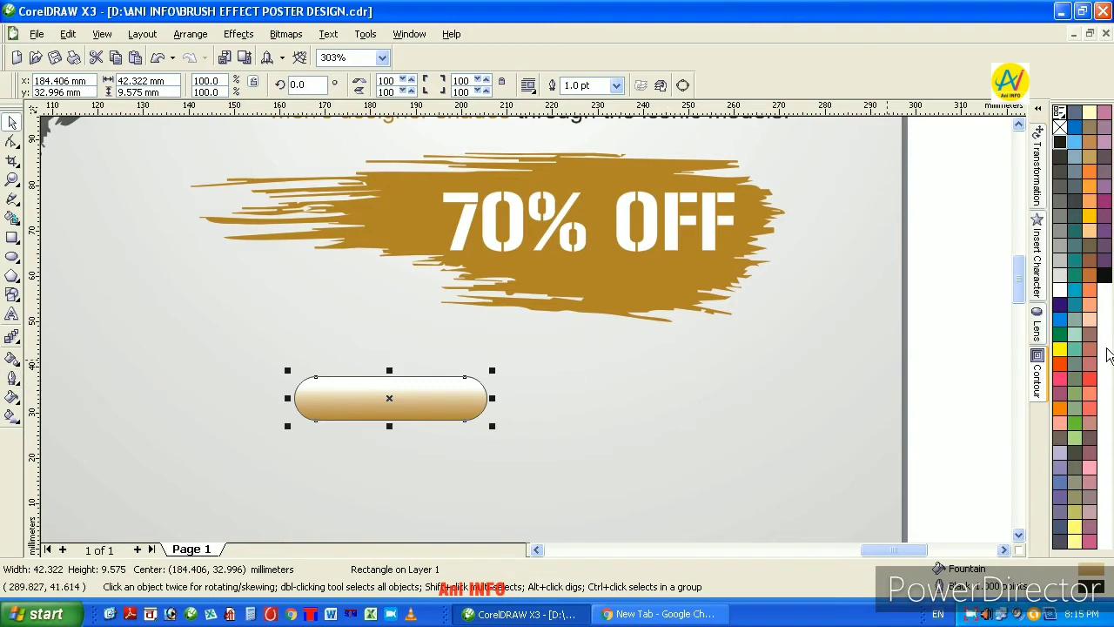
right_click(1057, 296)
Move the gradient pill off the ORDER NOW text, then center the text on the pill horizontally and vertically
drag(390, 394, 551, 427)
click(425, 398)
click(426, 404)
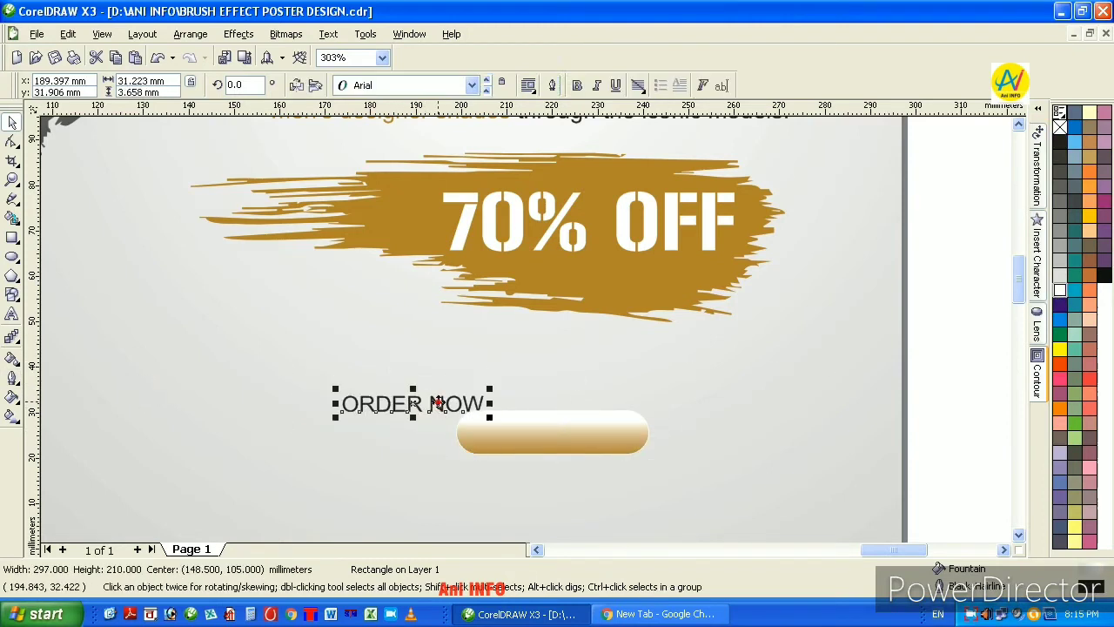
shift+click(577, 424)
key(e)
key(c)
click(724, 419)
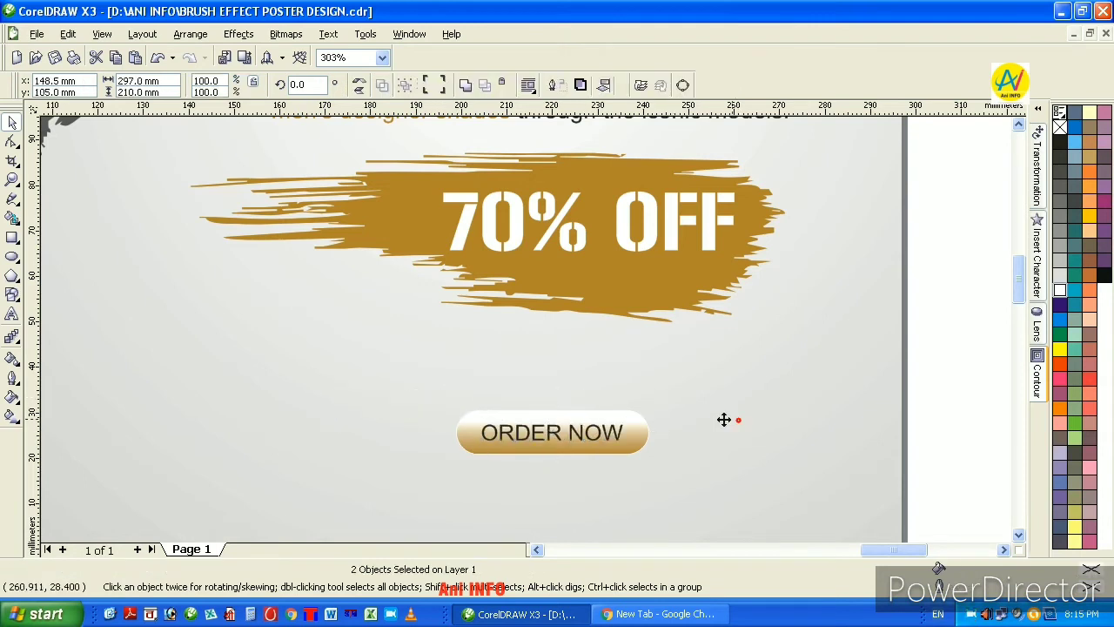
Make the ORDER NOW text bold, then move it up with the pill beneath 70% OFF and group the two
click(585, 433)
click(578, 85)
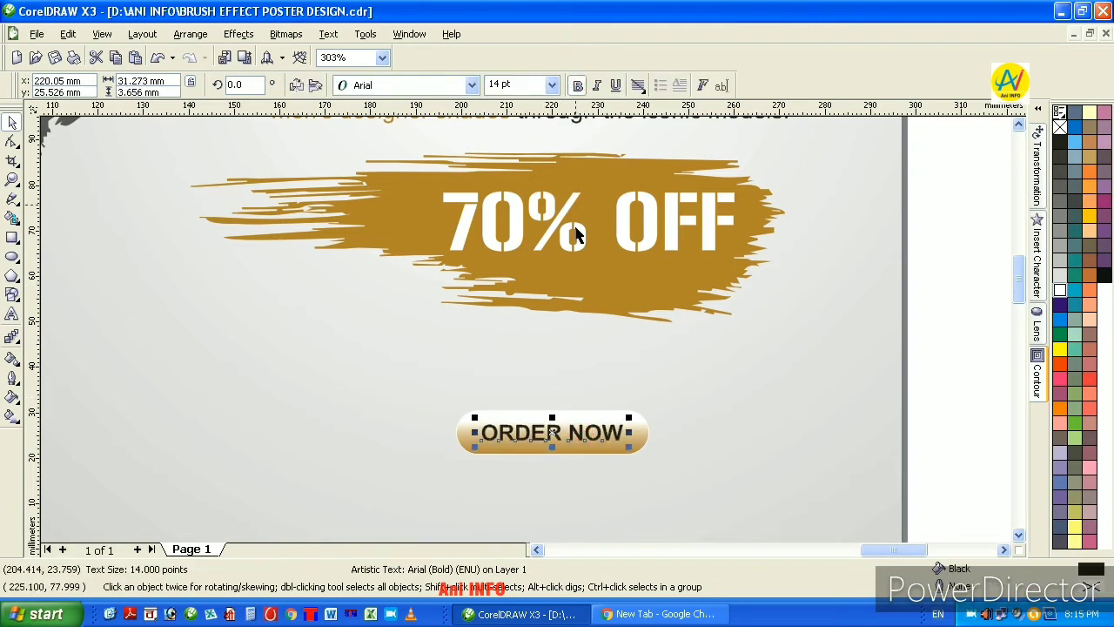
shift+click(606, 424)
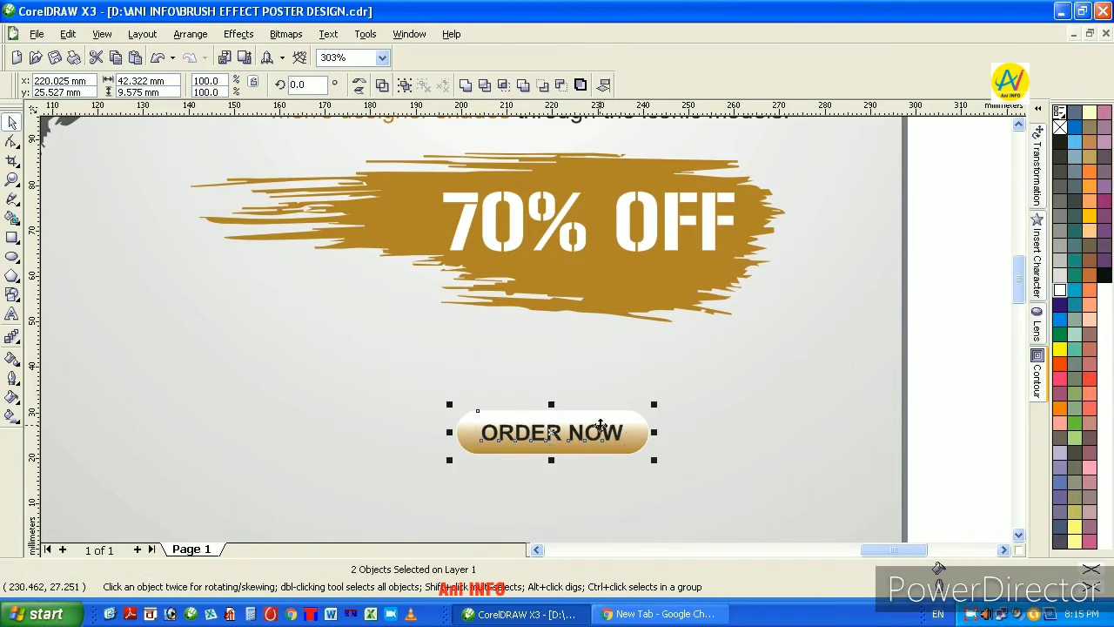
drag(606, 424, 598, 390)
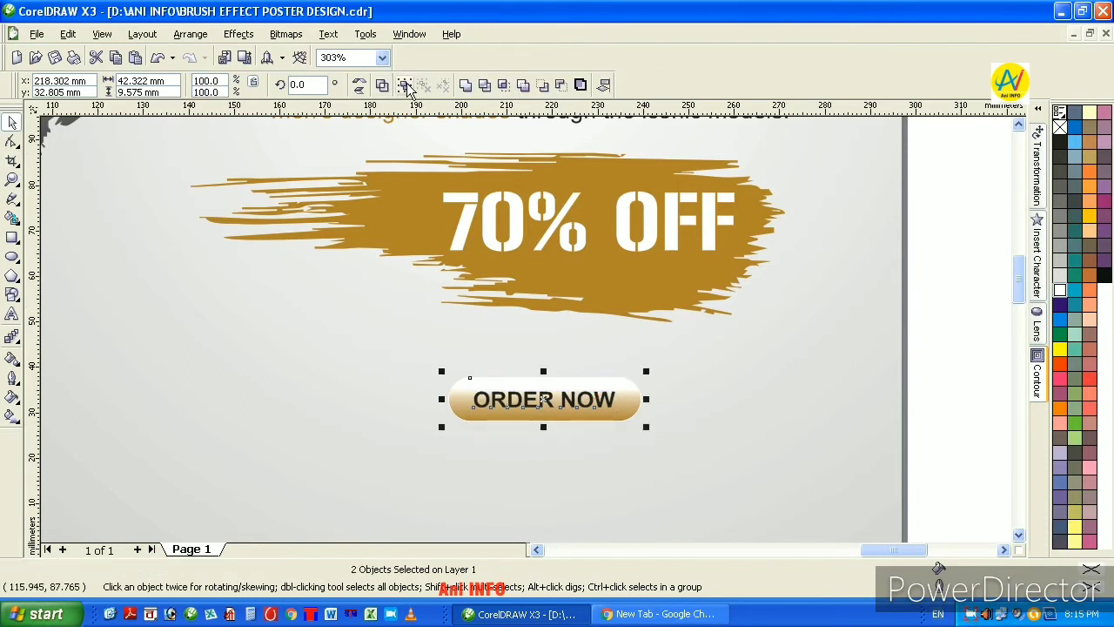
click(404, 86)
double_click(12, 179)
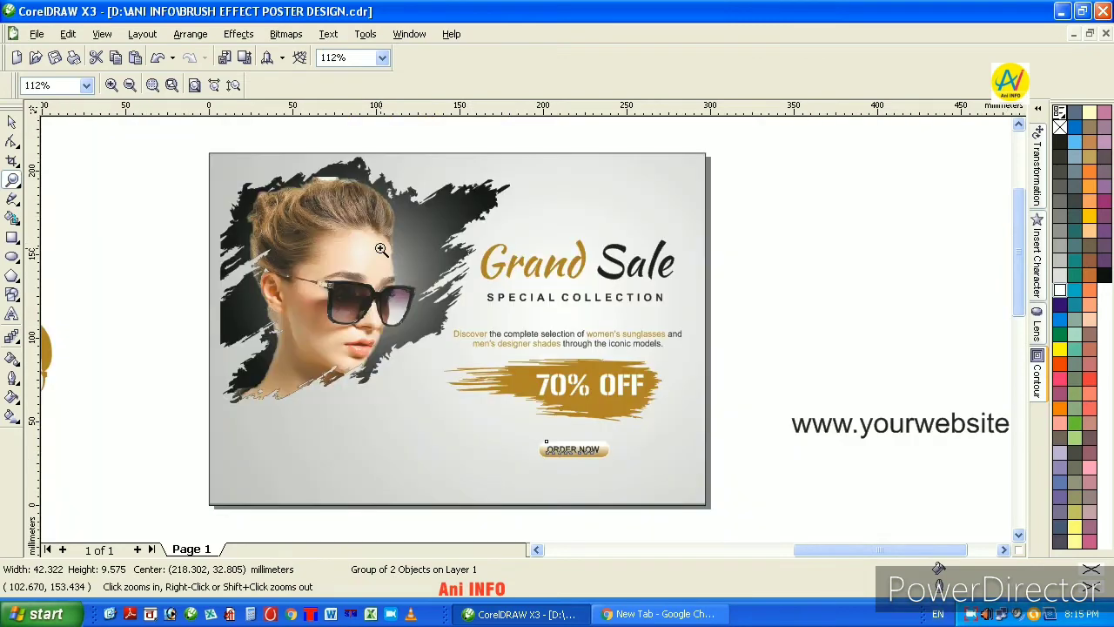
click(12, 123)
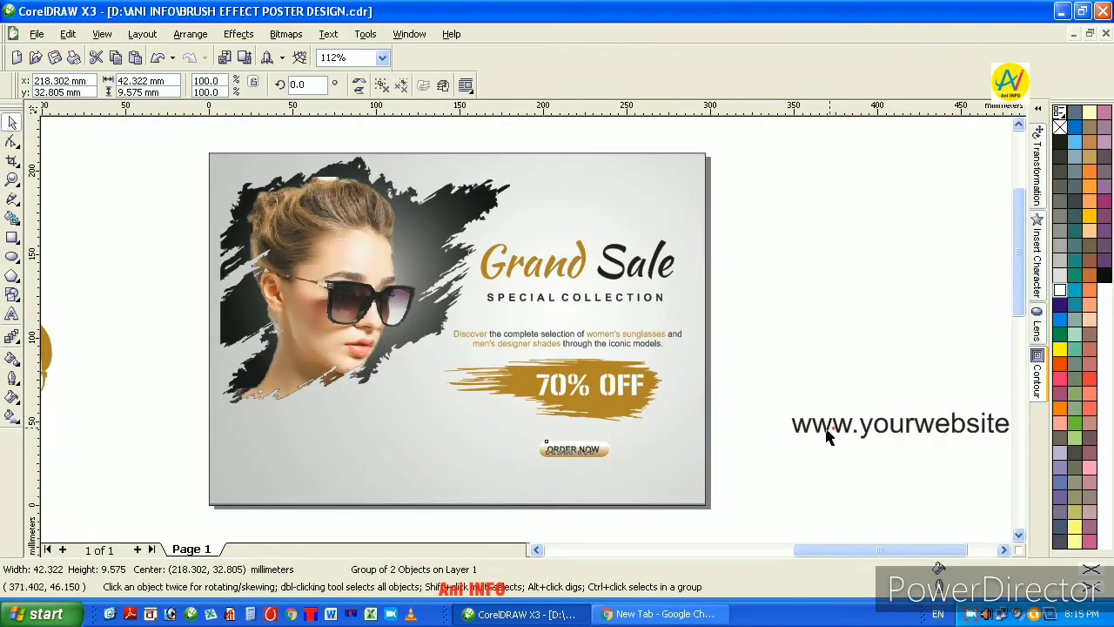
key(Escape)
drag(804, 437, 433, 486)
click(551, 84)
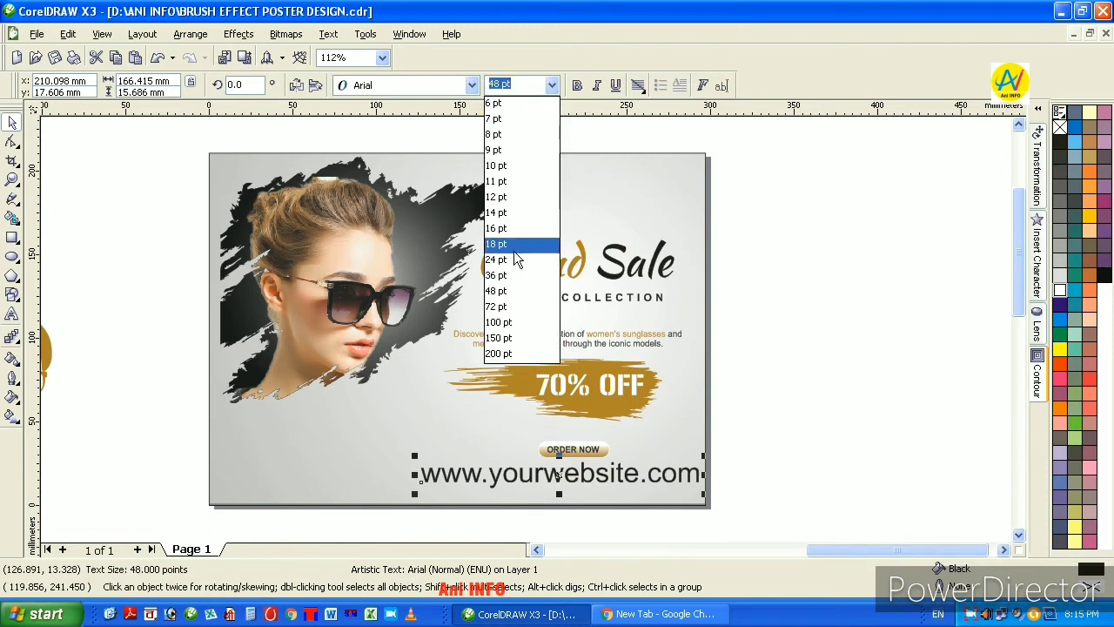
click(513, 199)
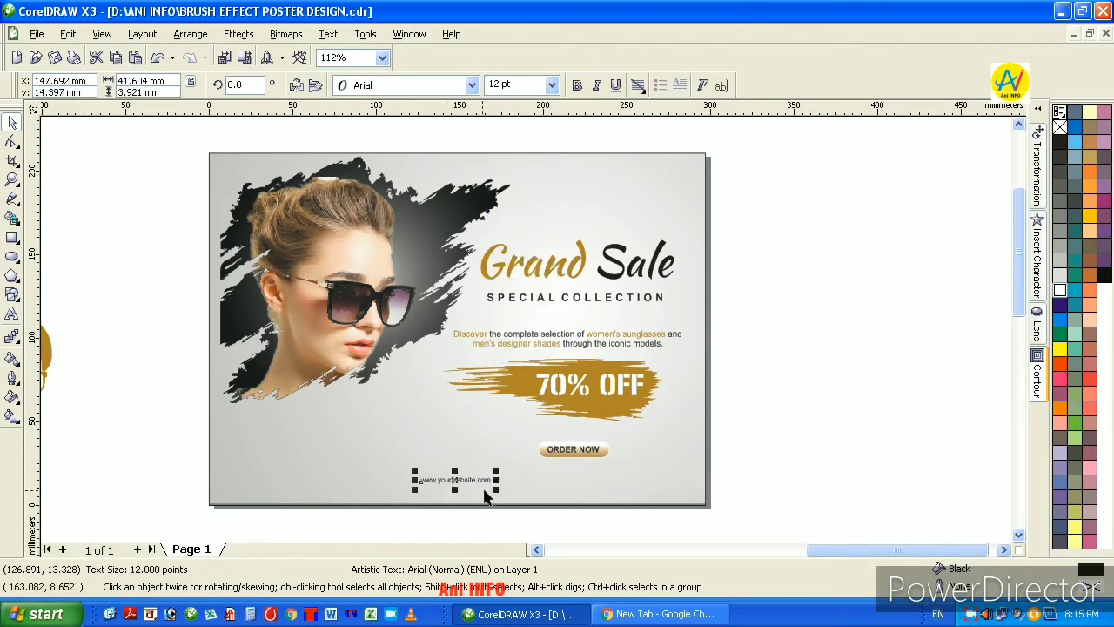
Enlarge the website text to about 68 mm wide beneath the ORDER NOW button and nudge both up slightly
drag(497, 471, 635, 487)
click(729, 451)
drag(752, 498, 674, 490)
drag(520, 444, 477, 425)
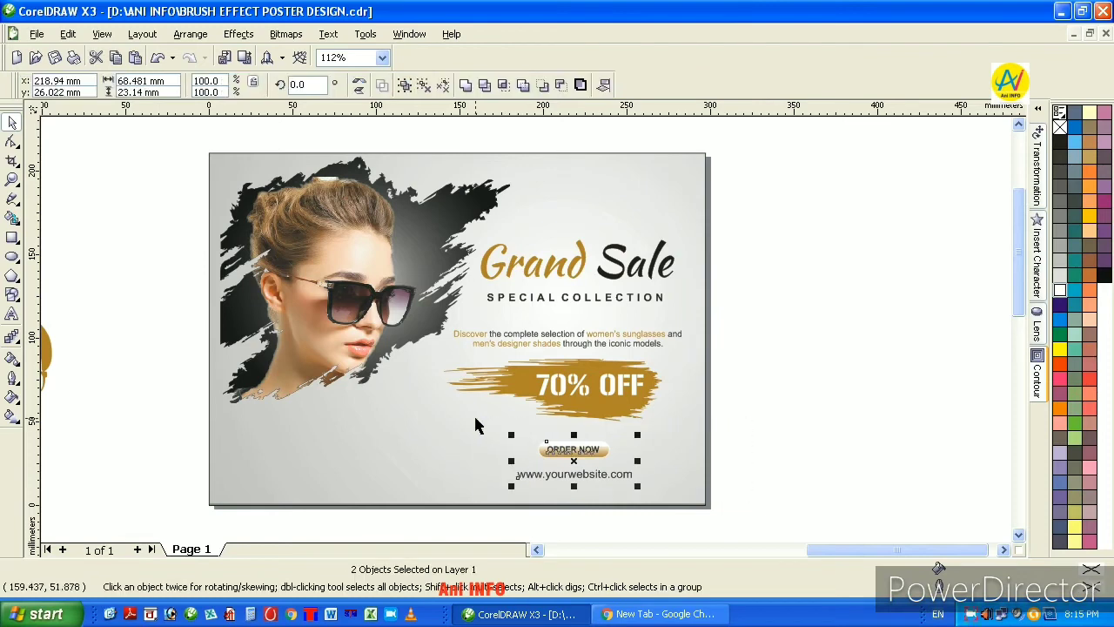
key(Up)
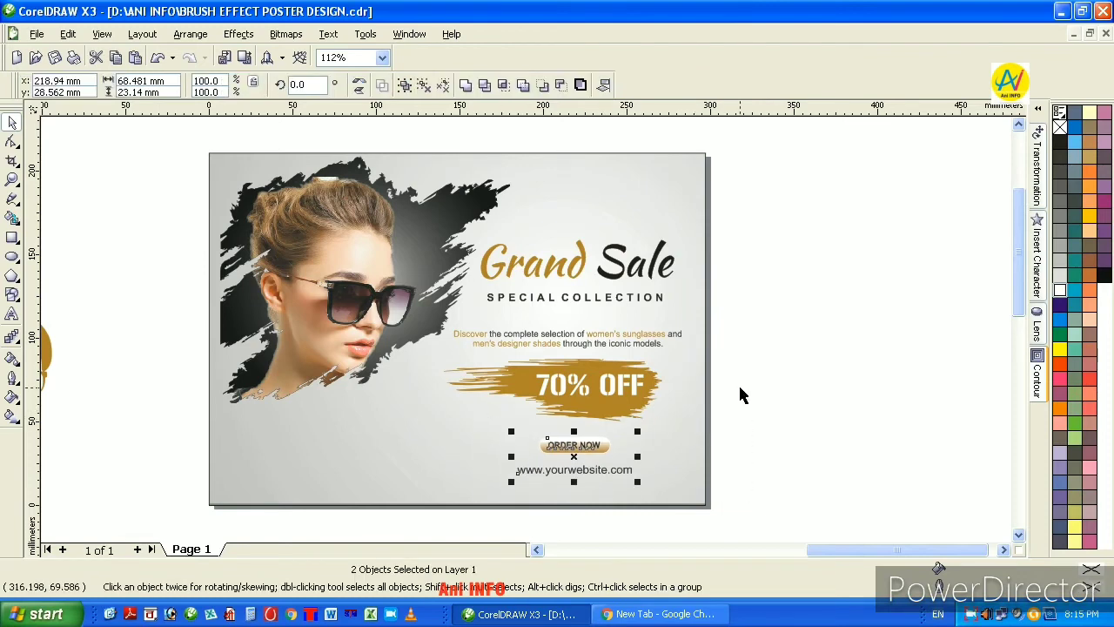
Nudge the 70% OFF text with its brush stroke down a little, then lower the ORDER NOW button and website text
click(740, 391)
click(550, 396)
shift+click(639, 391)
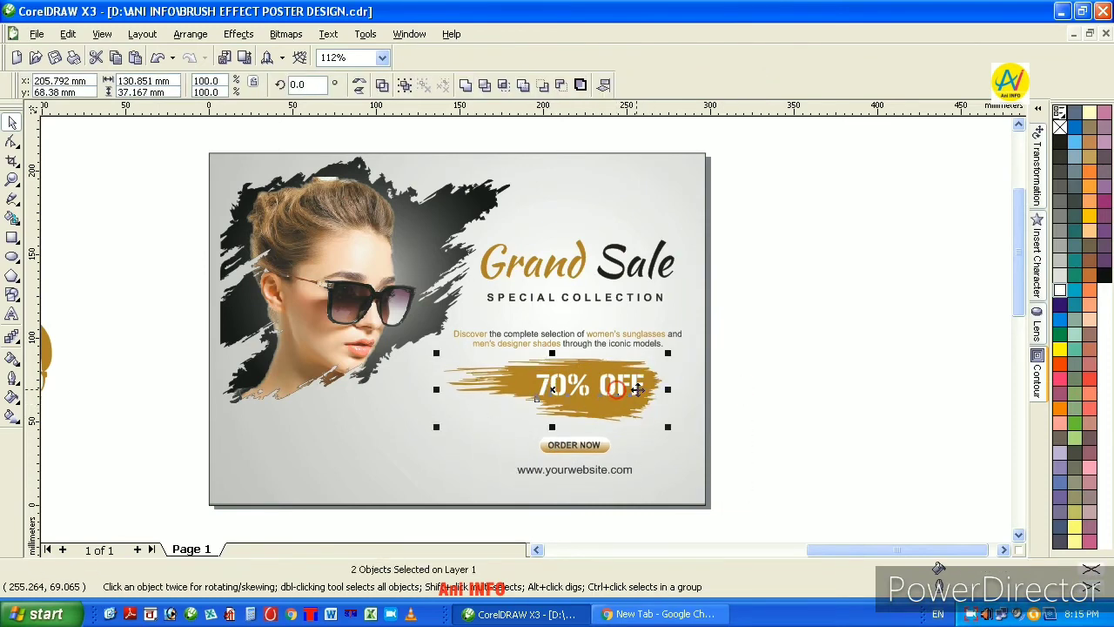
key(Down)
key(Down)
mouse_move(736, 489)
mouse_down()
mouse_move(485, 433)
mouse_move(510, 424)
mouse_up()
key(Down)
click(733, 454)
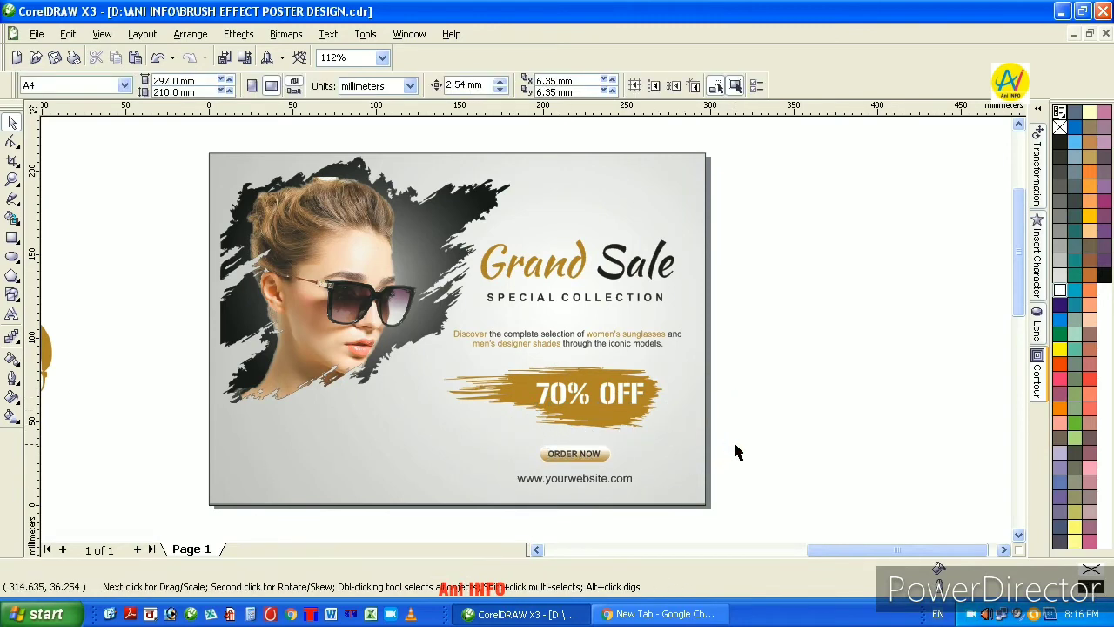
click(736, 447)
Draw a rectangle about 149 by 84 mm over the poster's lower-left corner and round its corners to 26
click(11, 239)
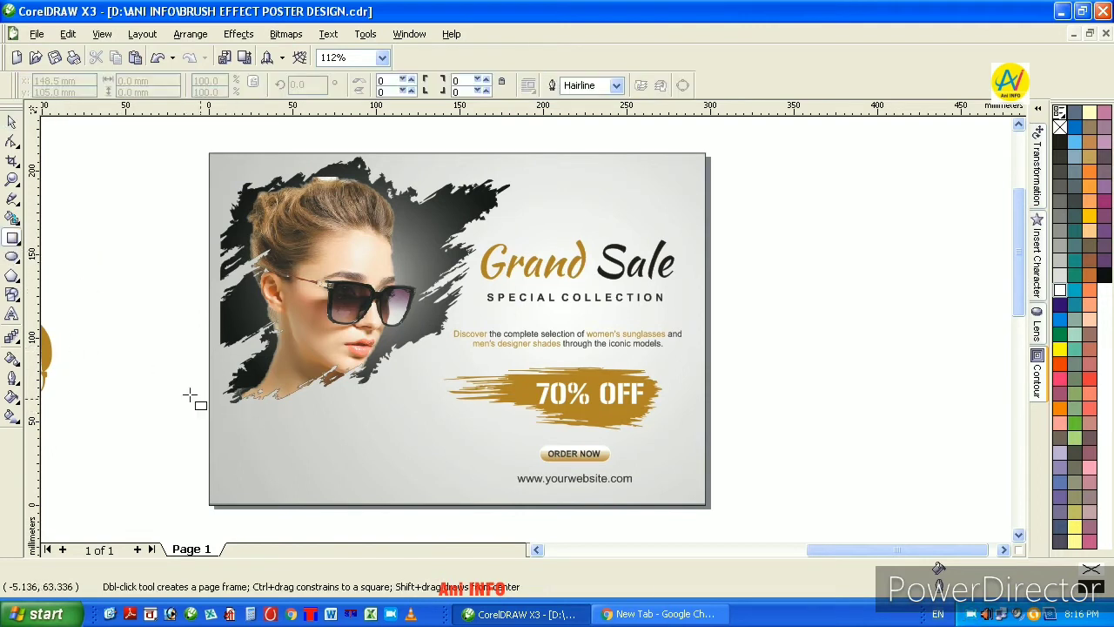
drag(171, 363, 421, 504)
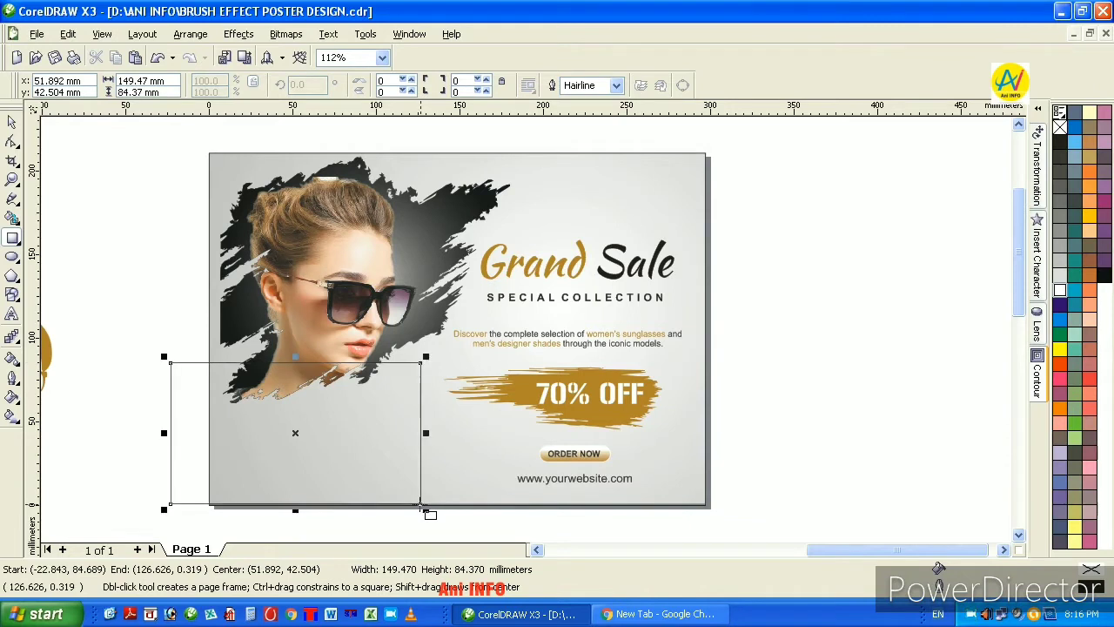
click(11, 142)
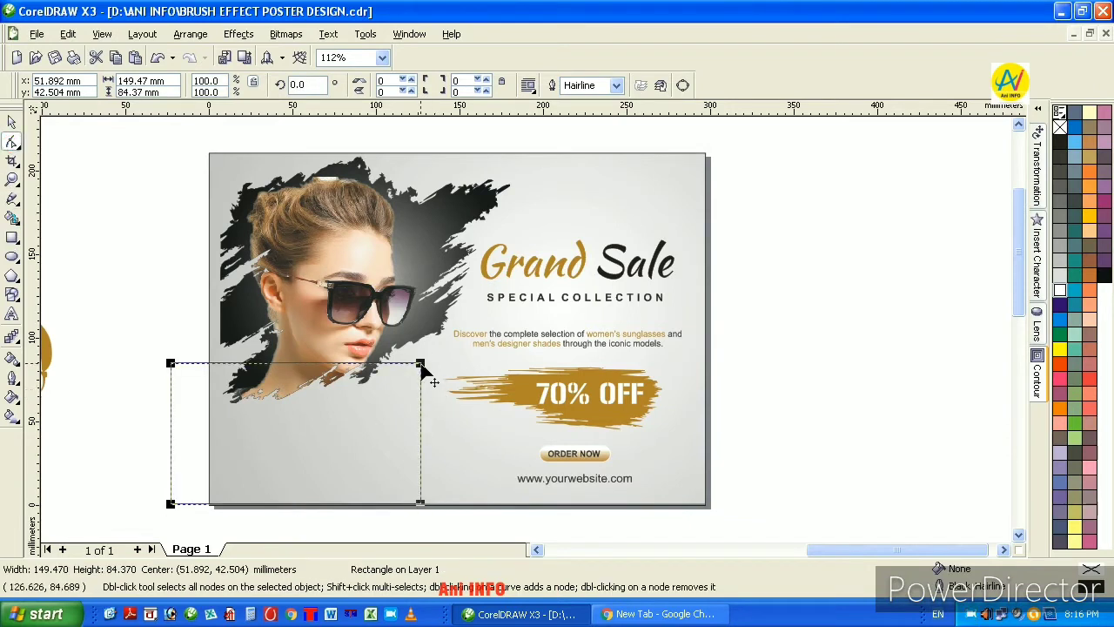
mouse_move(421, 364)
mouse_down()
mouse_move(392, 375)
mouse_move(404, 366)
mouse_up()
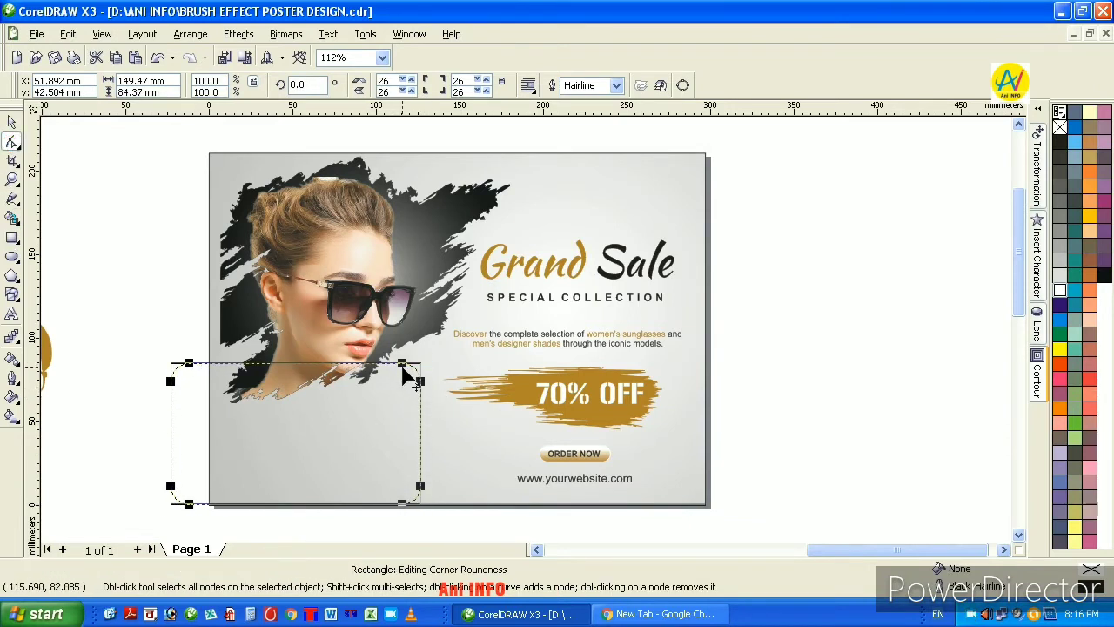
click(11, 122)
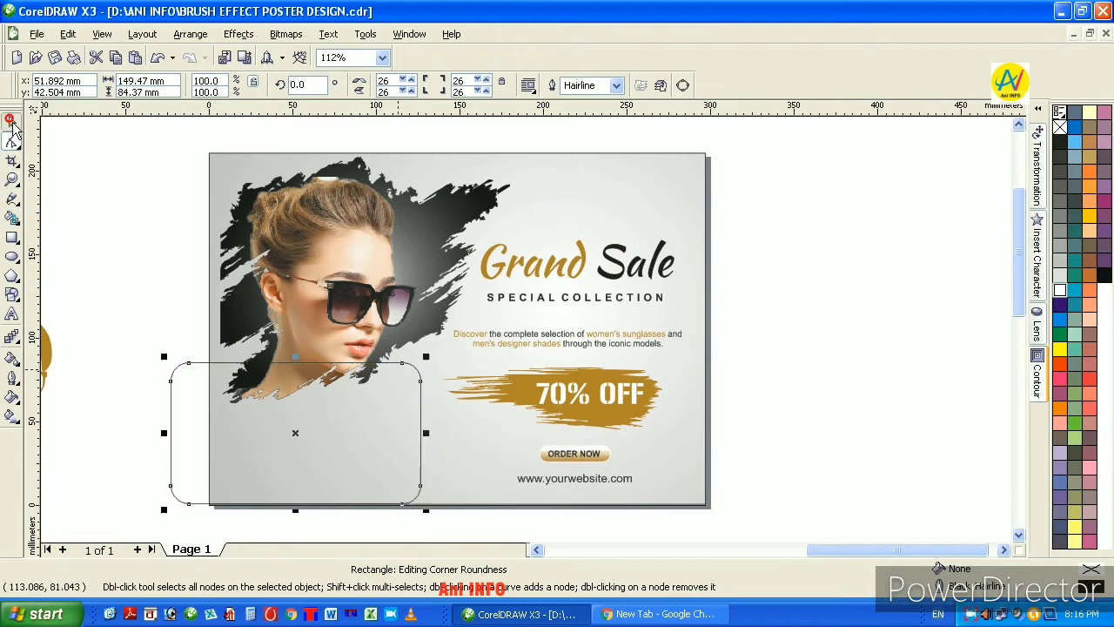
Skew the rounded rectangle horizontally into a slanted shape and enlarge it to about 255 by 110 mm
click(262, 431)
drag(296, 512, 394, 526)
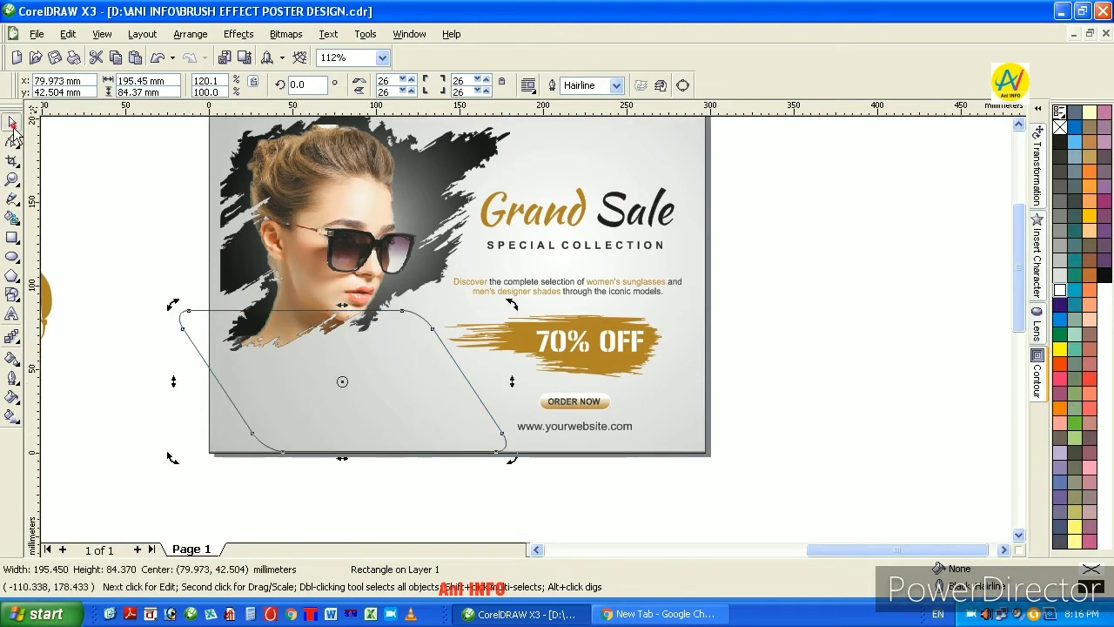
click(269, 422)
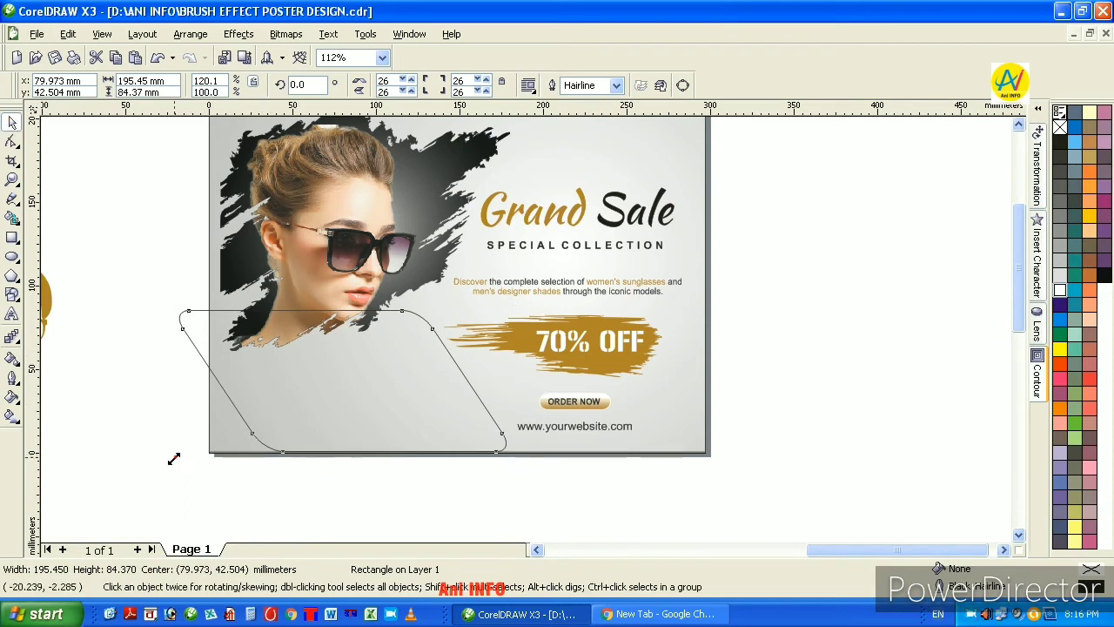
drag(174, 459, 75, 517)
drag(377, 313, 357, 369)
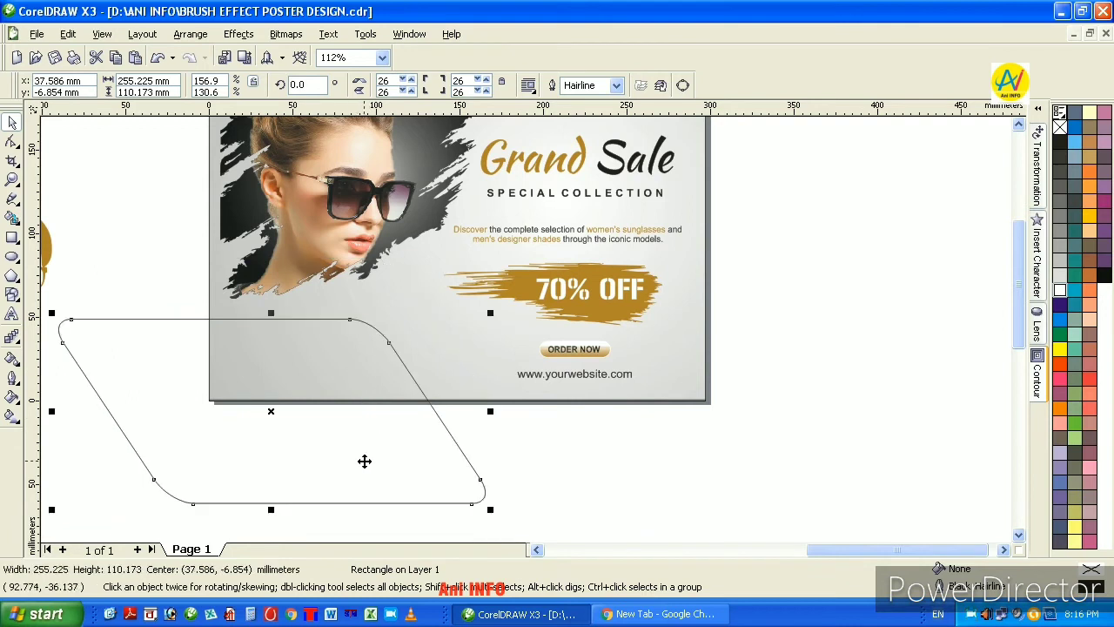
Reduce the slanted shape to about 139 by 97 mm with a gentler skew over the poster's lower-left corner
click(364, 461)
click(447, 482)
drag(492, 511, 430, 485)
click(340, 438)
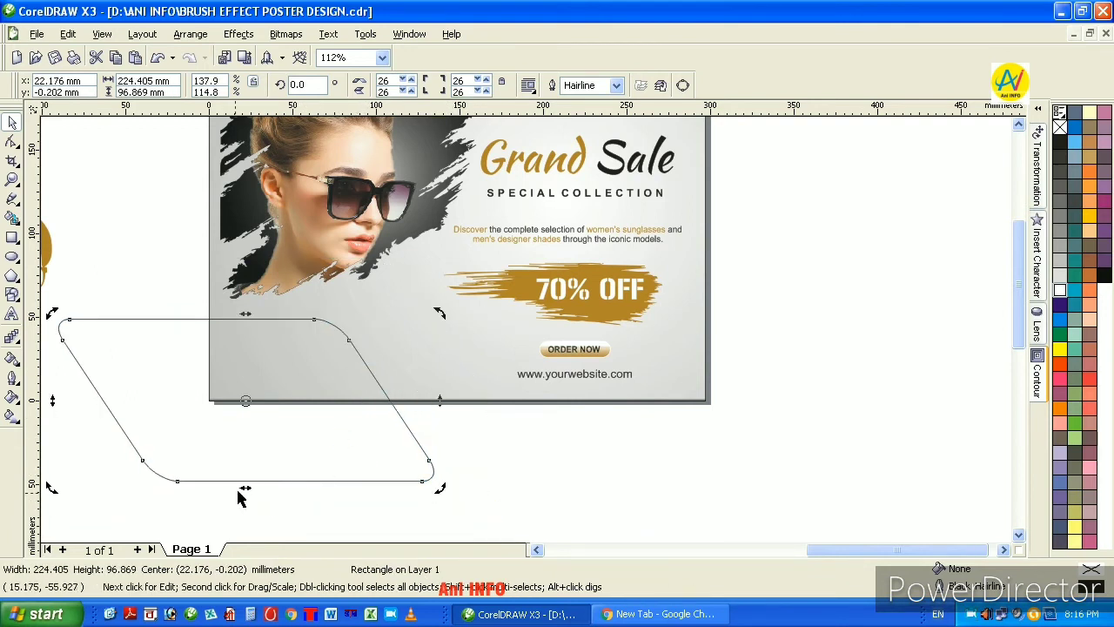
drag(250, 489, 211, 495)
click(228, 442)
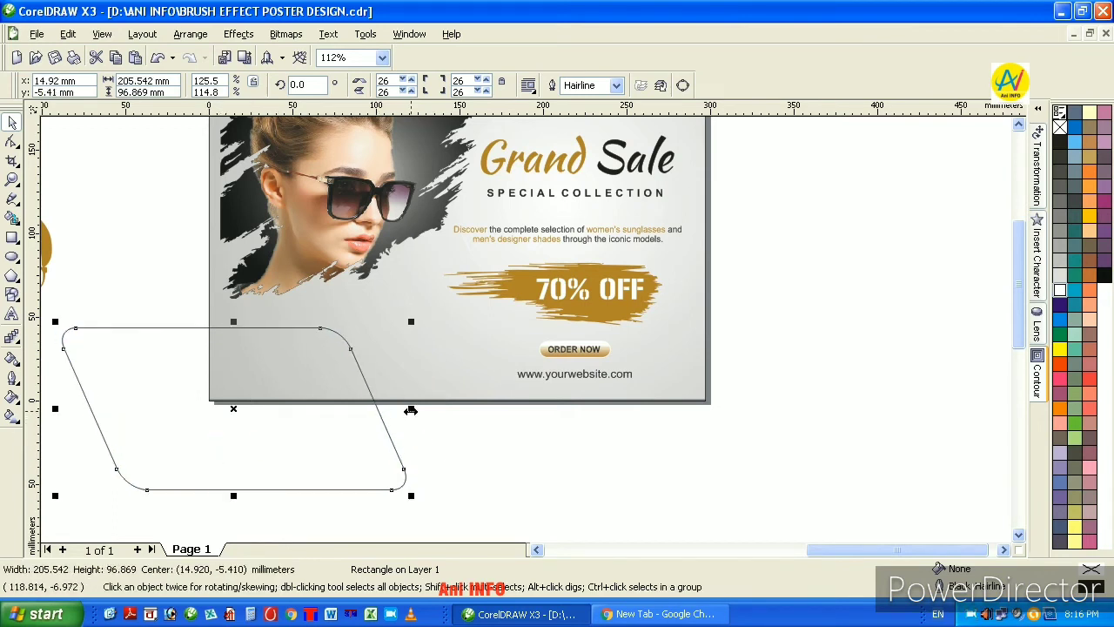
drag(411, 410, 296, 410)
drag(257, 449, 298, 437)
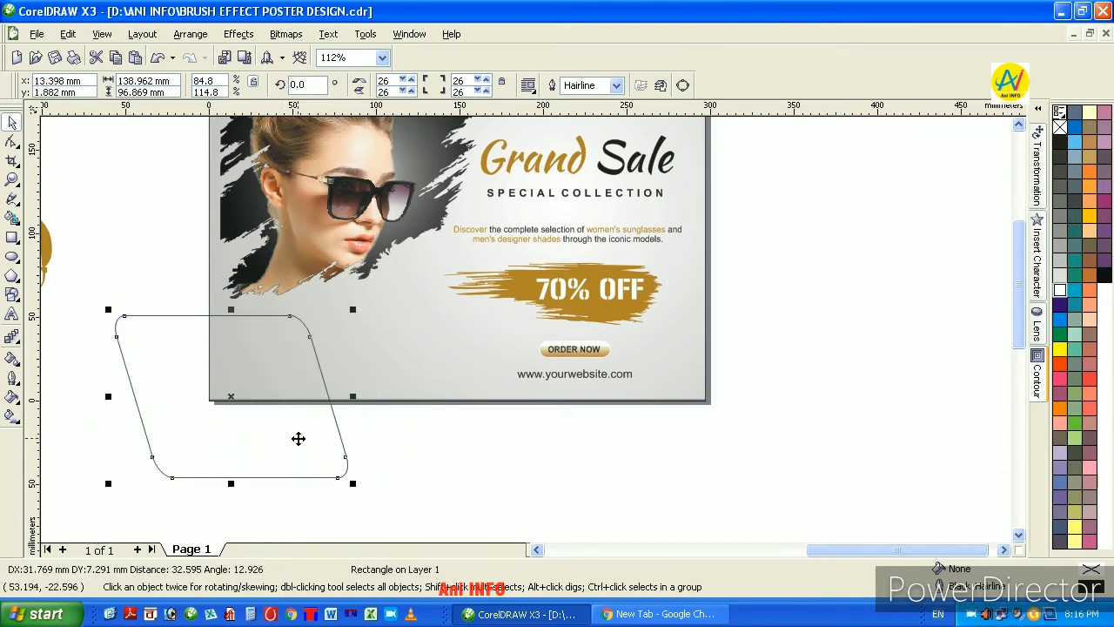
Rotate the slanted shape to 25.8° and enlarge it to about 206 by 150 mm across the poster's lower-left corner
click(298, 438)
drag(352, 307, 322, 228)
click(290, 413)
click(370, 437)
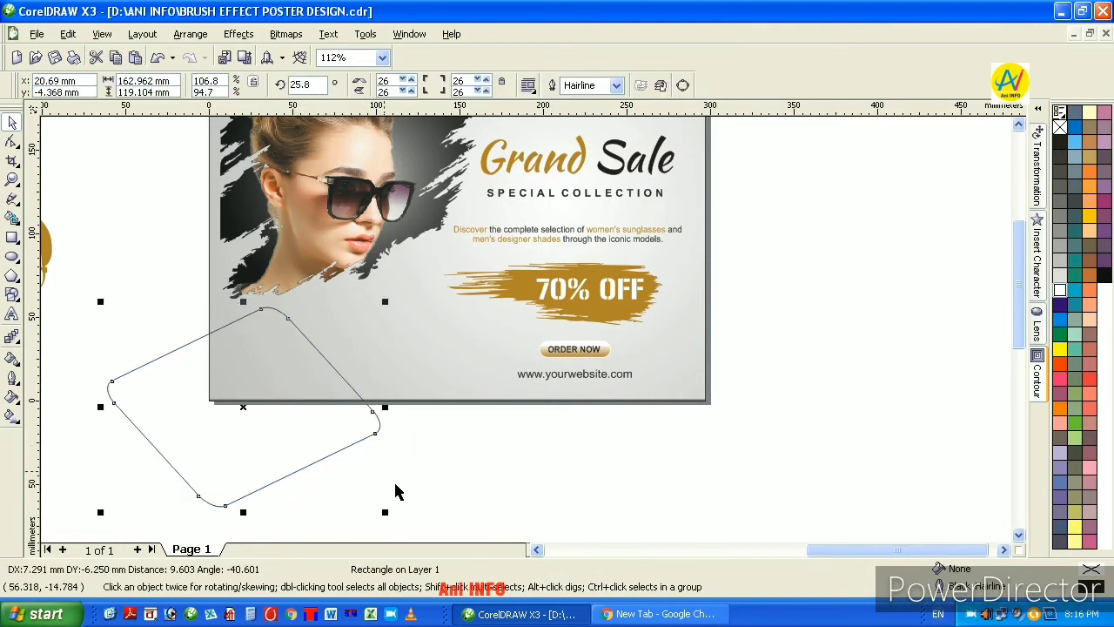
drag(386, 511, 444, 527)
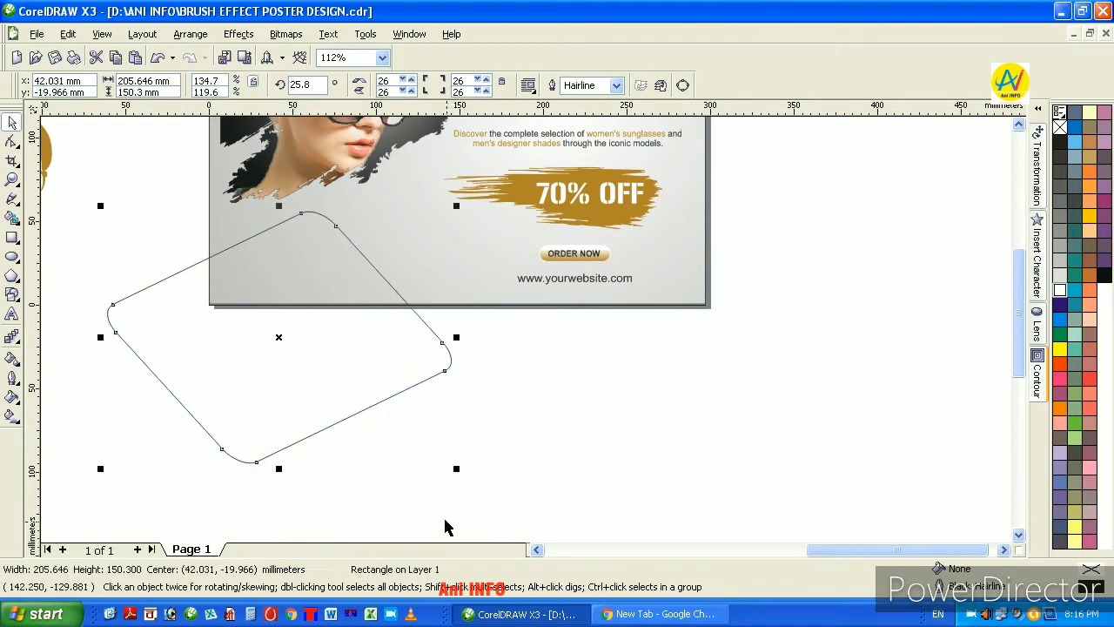
drag(307, 348, 289, 347)
Fill the area where the rotated shape overlaps the poster with magenta using Smart Fill
drag(428, 469, 503, 497)
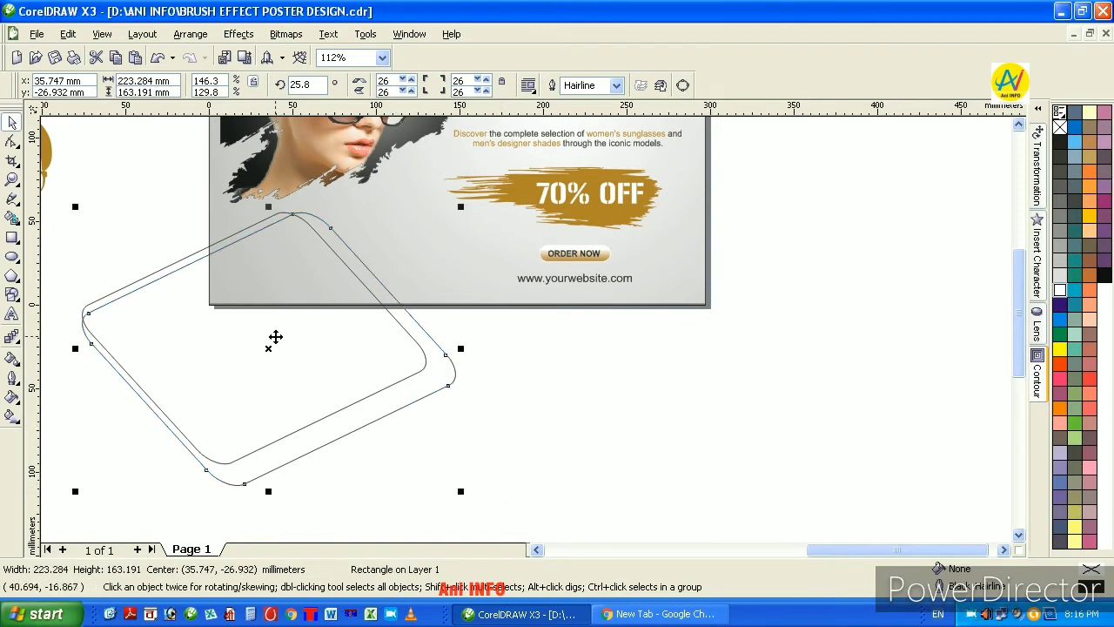
key(Escape)
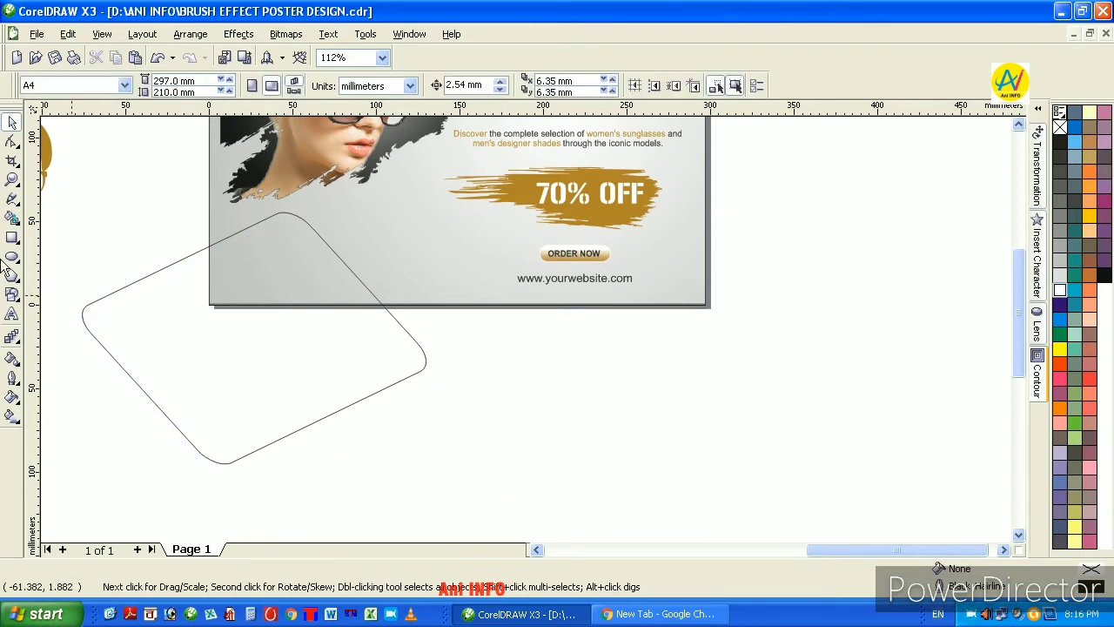
click(13, 219)
click(282, 259)
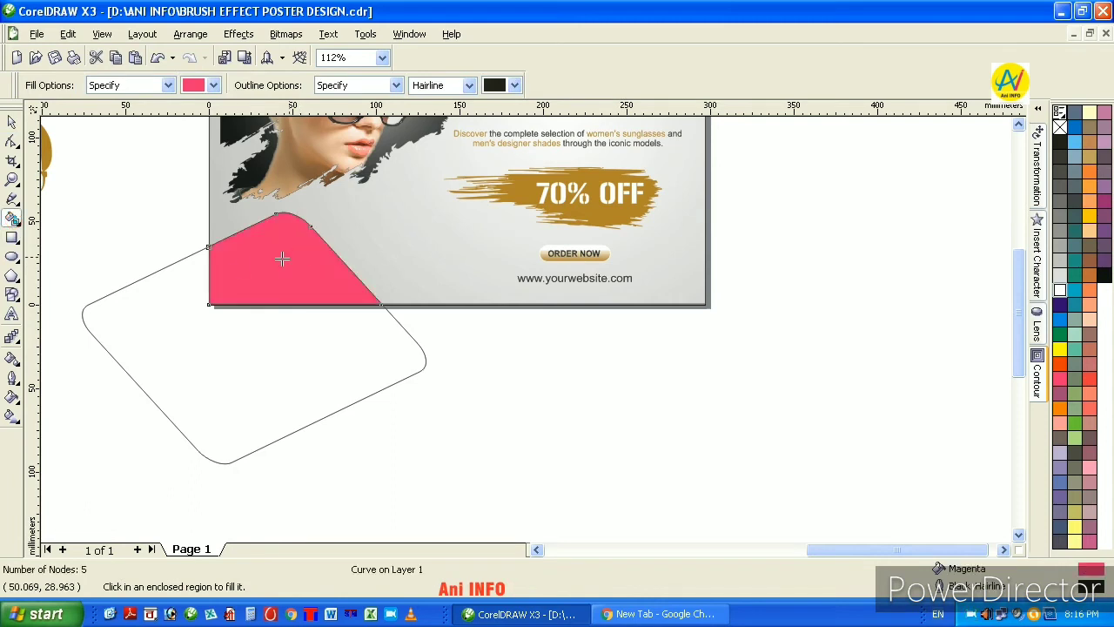
Shift the rotated outline slightly right and down from the magenta piece and rotate it to 37.3°
click(13, 124)
drag(306, 358, 329, 368)
click(328, 369)
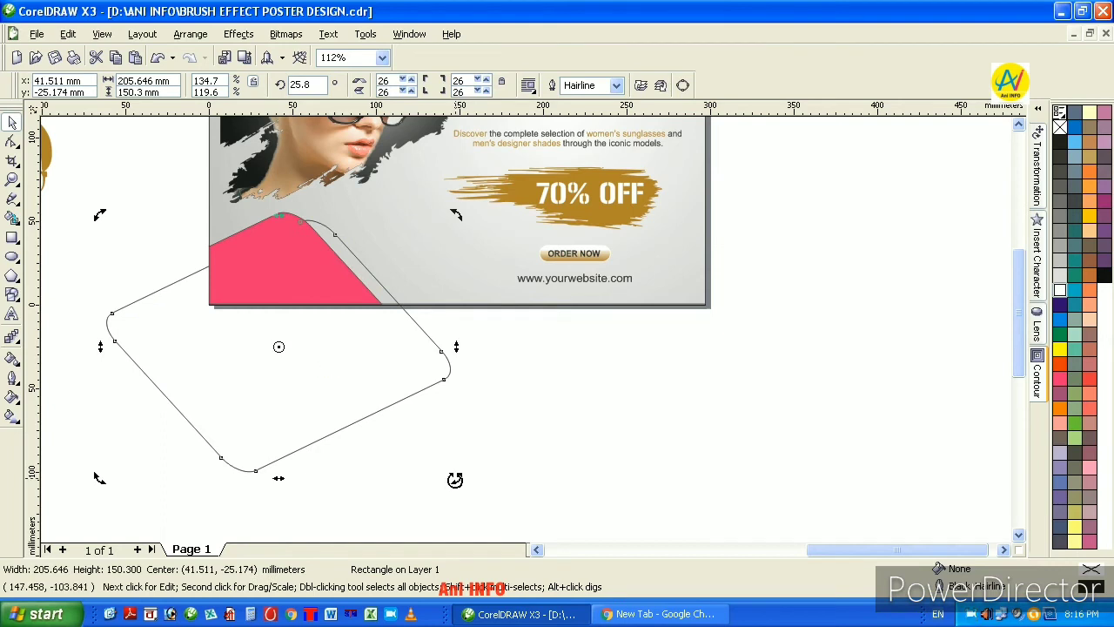
drag(455, 480, 491, 450)
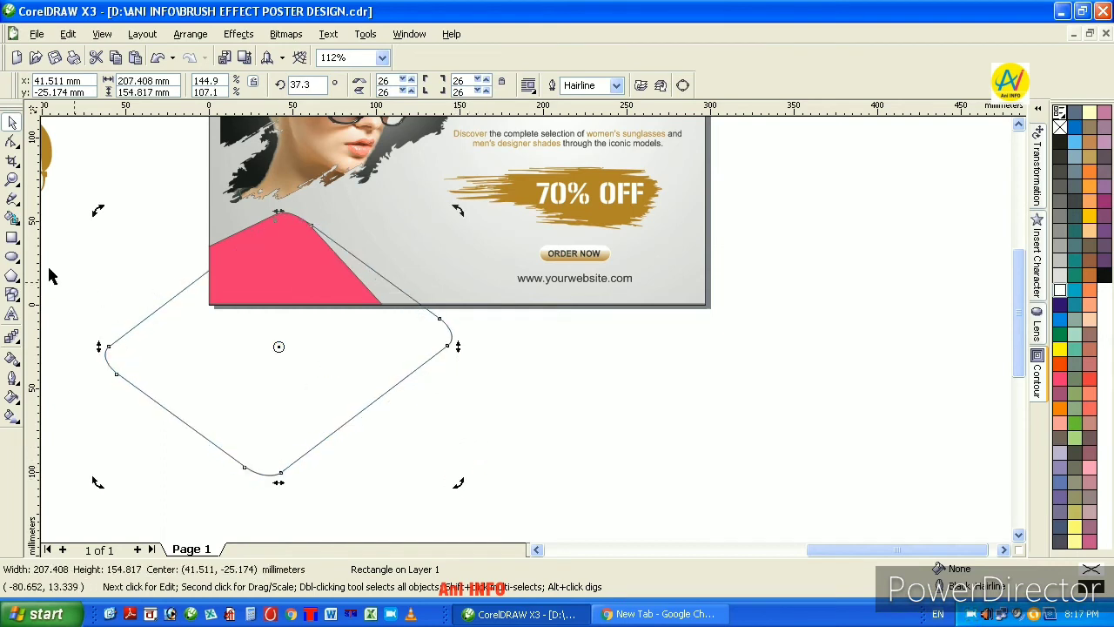
Fill the uncovered strip beside the magenta corner piece with magenta using Smart Fill and delete the rotated outline
click(13, 217)
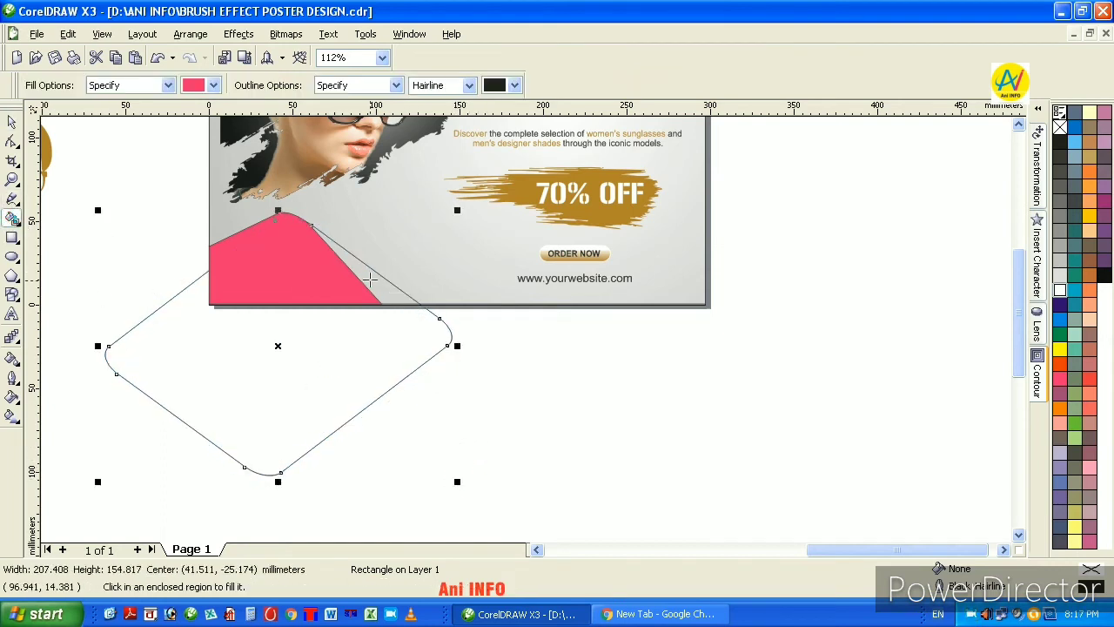
click(370, 278)
click(12, 122)
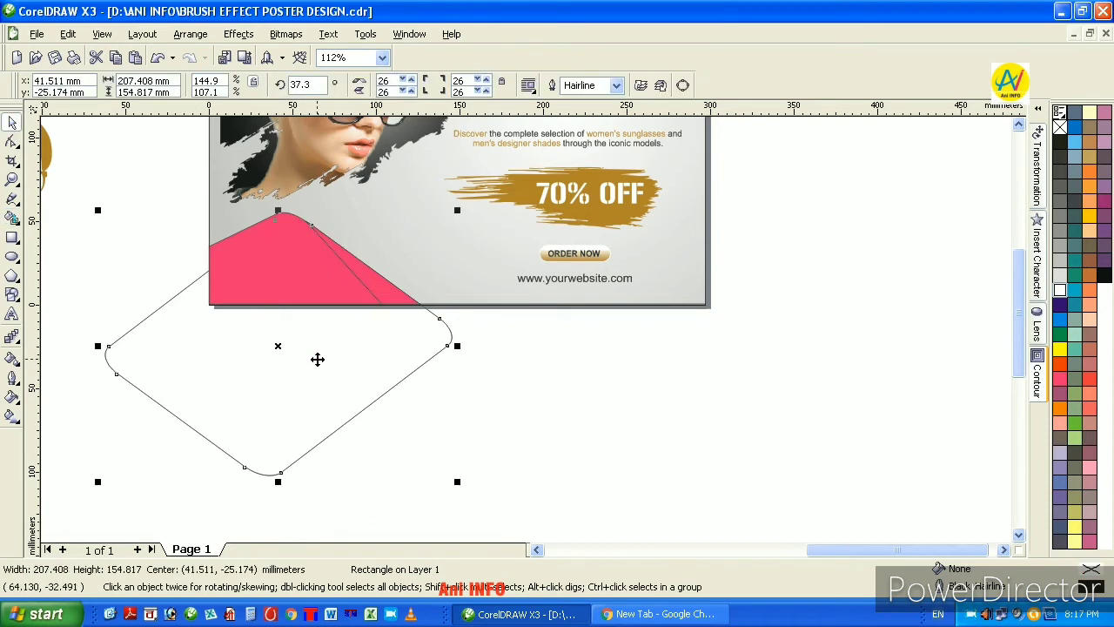
key(Delete)
click(382, 380)
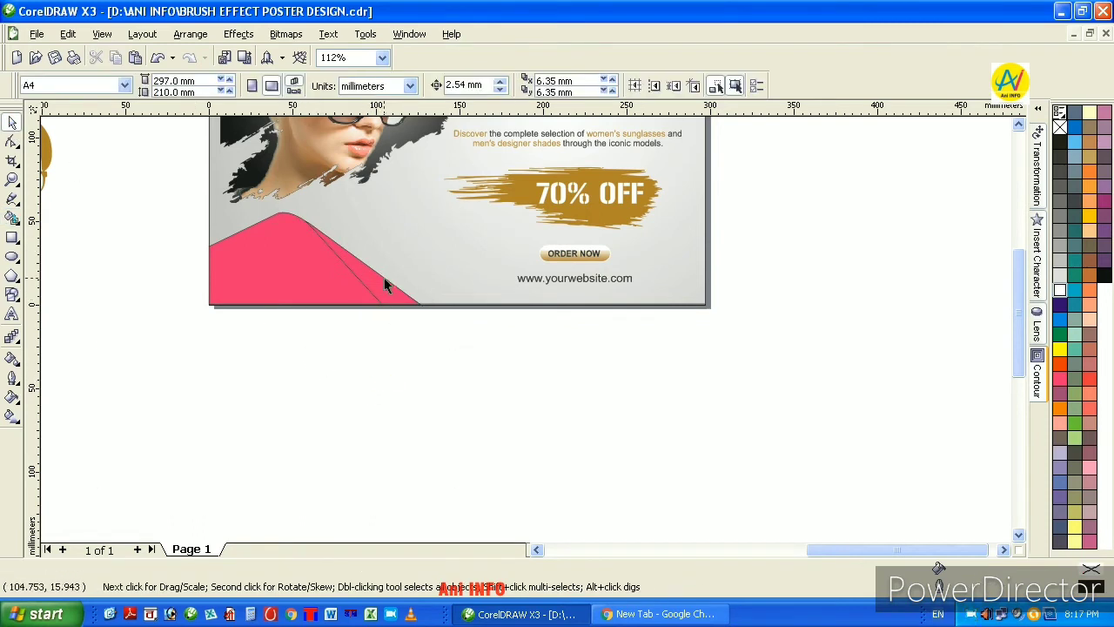
Recolour the large magenta piece in the poster's lower-left corner black
click(384, 278)
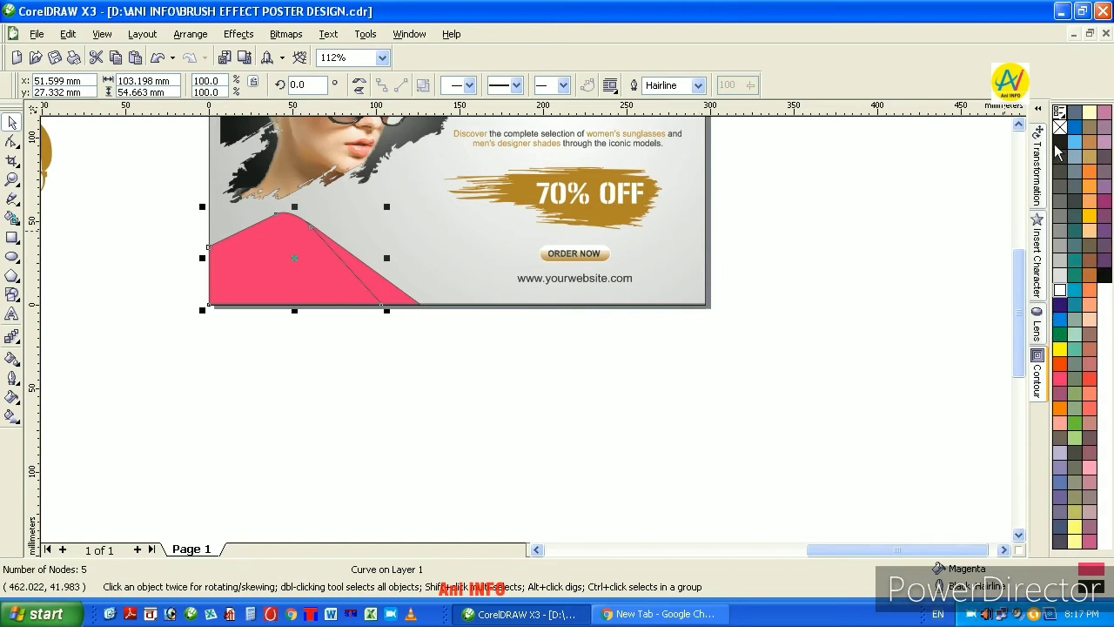
click(1059, 150)
click(579, 375)
Fill the narrow strip beside the black corner piece with the sampled gold (C25 M49 Y98 K0) and remove its outline
click(386, 290)
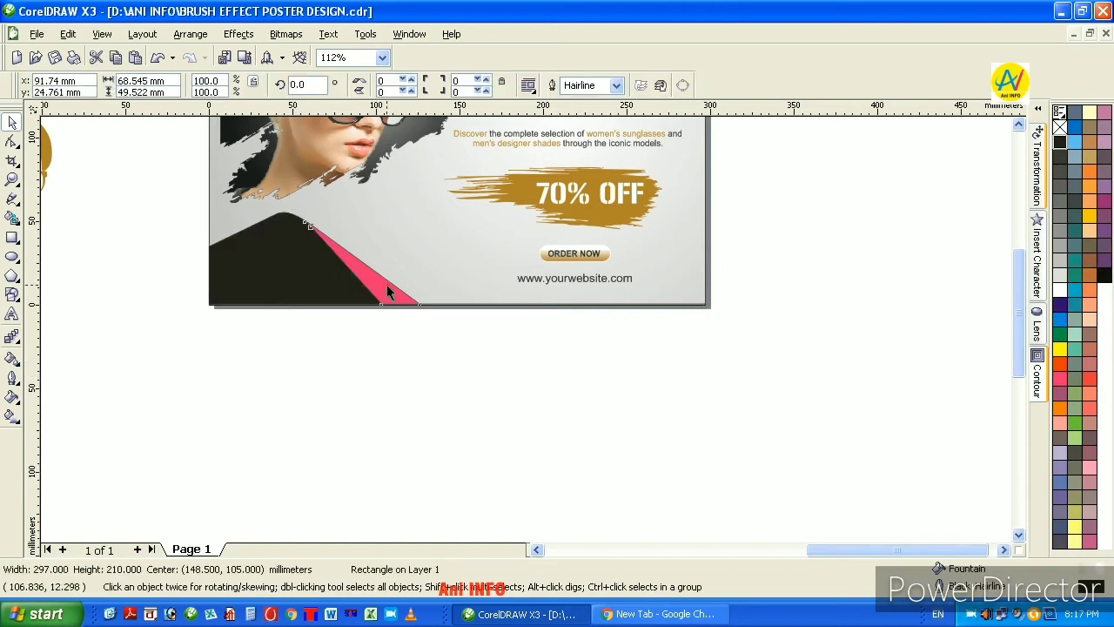
click(387, 292)
click(12, 358)
click(378, 288)
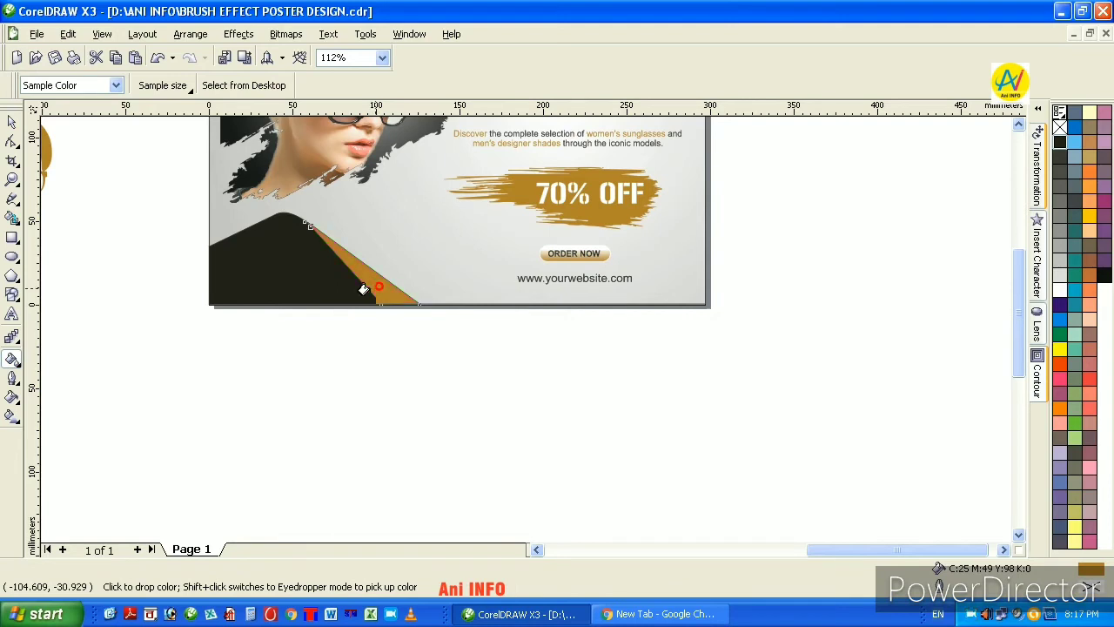
click(12, 122)
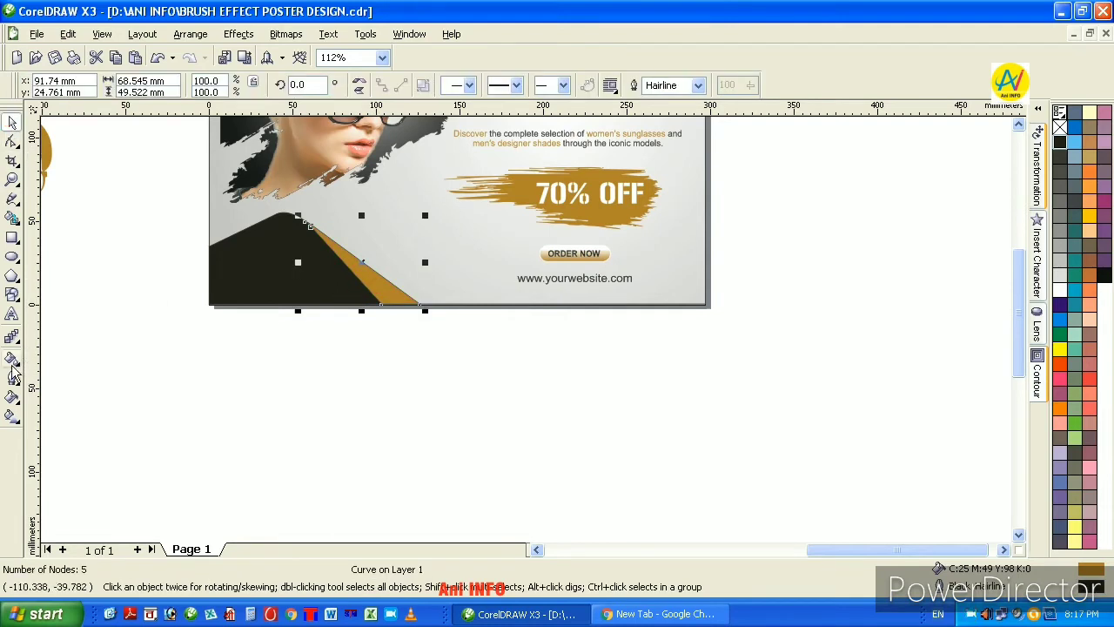
click(12, 374)
click(272, 389)
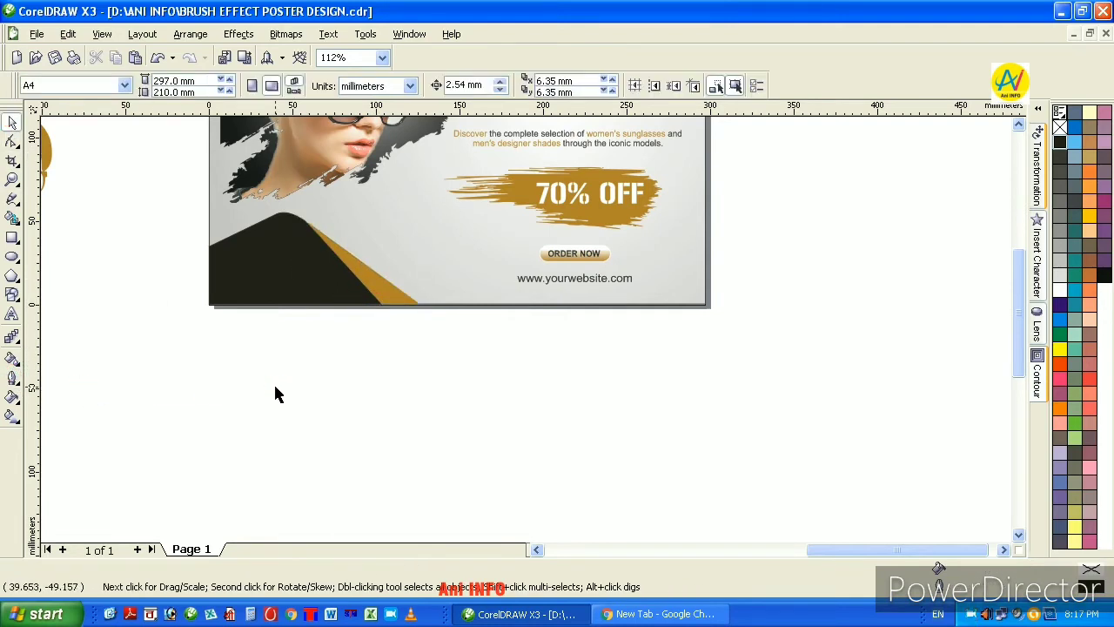
click(294, 348)
Shrink the black and gold corner pieces together to about 91 by 39 mm and stretch them wider along the poster's bottom edge
click(1018, 126)
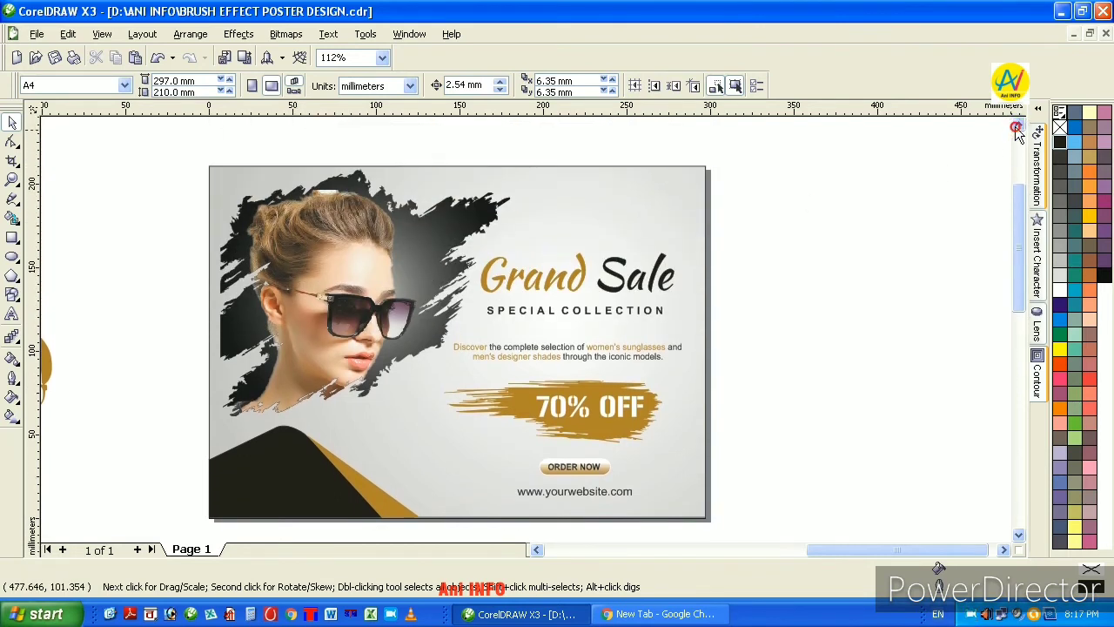
click(845, 213)
drag(305, 502, 468, 532)
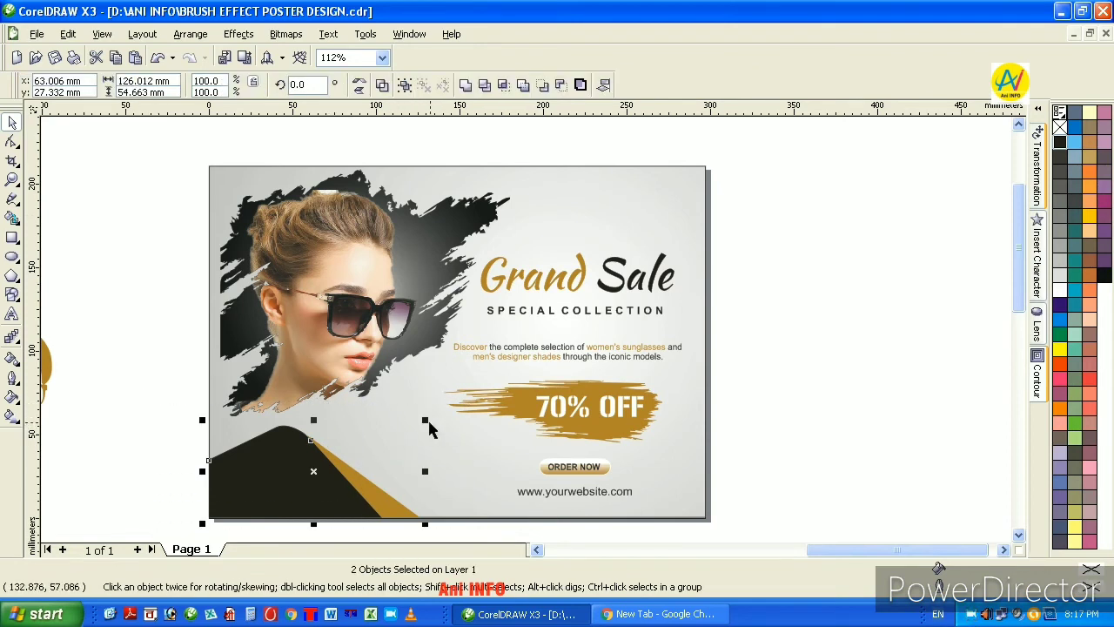
drag(425, 421, 406, 443)
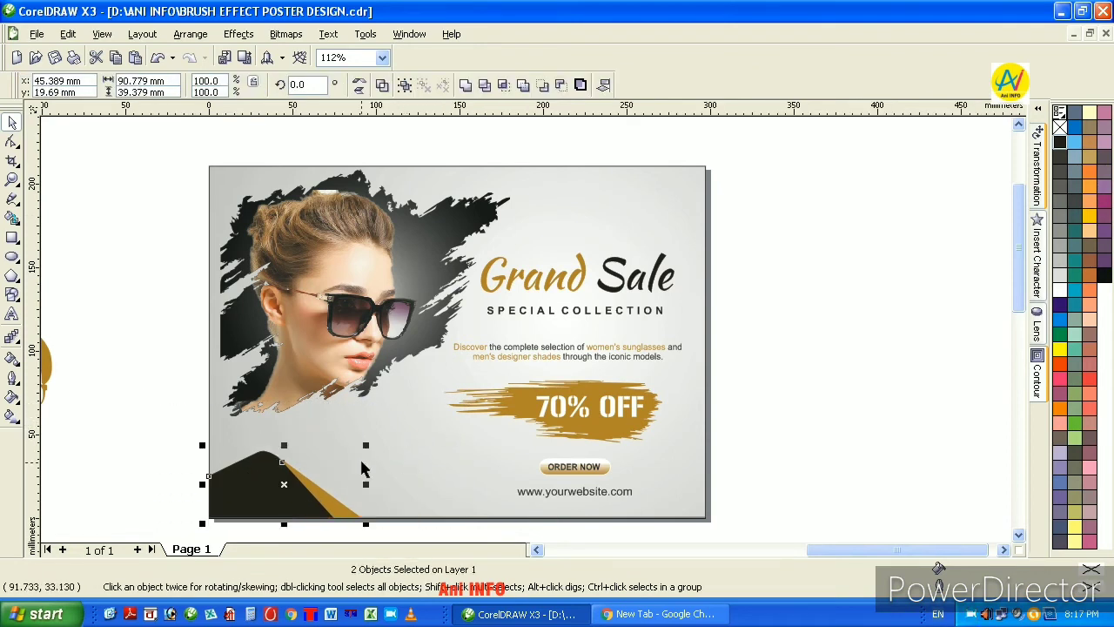
drag(369, 483, 451, 493)
click(739, 371)
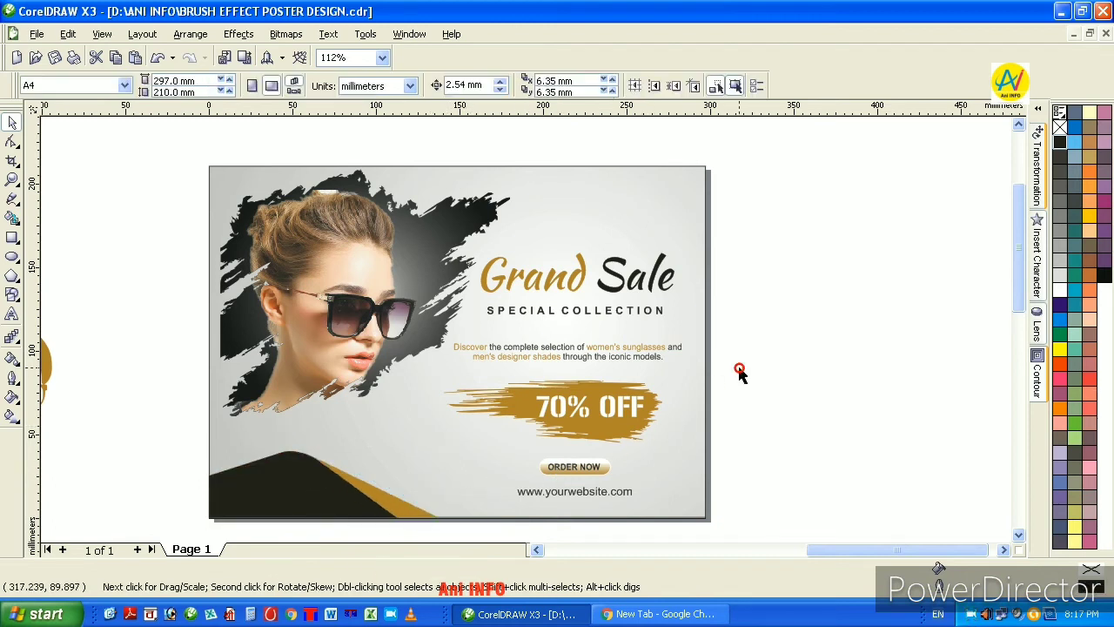
Move the face-with-glasses logo from beside the page to above the Grand Sale heading and shrink it to about 17 by 25 mm
scroll(523, 492, down, 2)
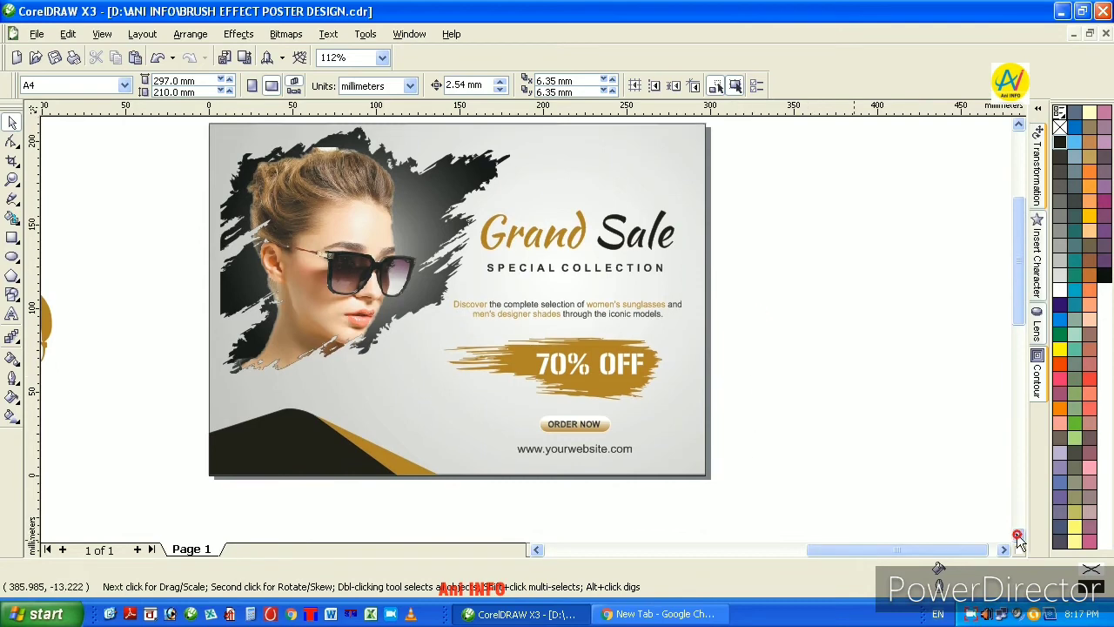
click(49, 278)
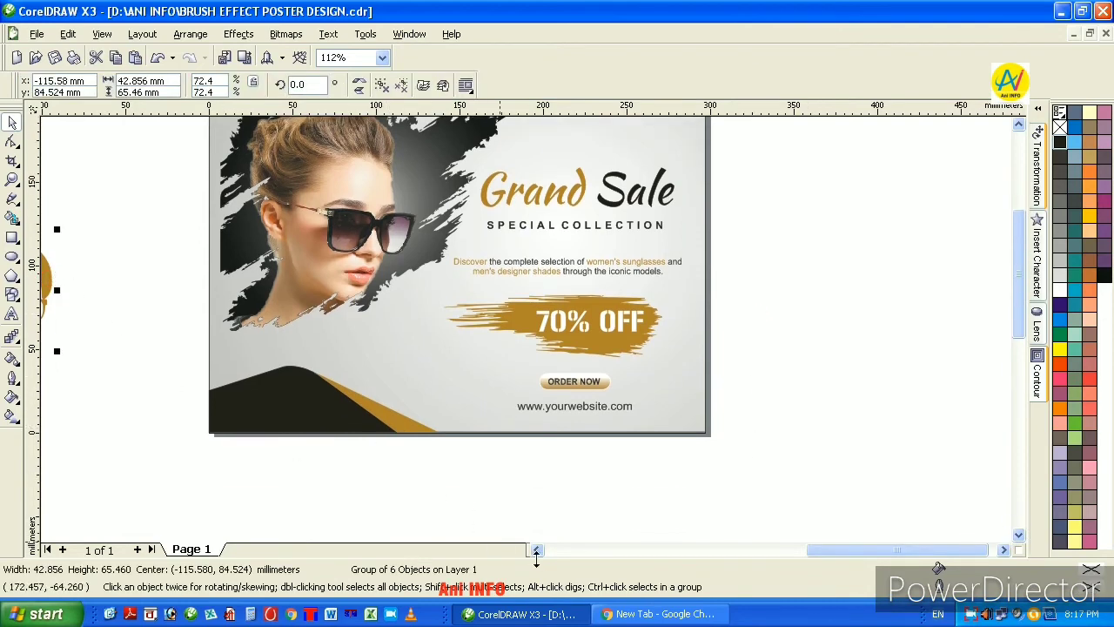
click(536, 549)
click(537, 549)
drag(209, 339, 479, 394)
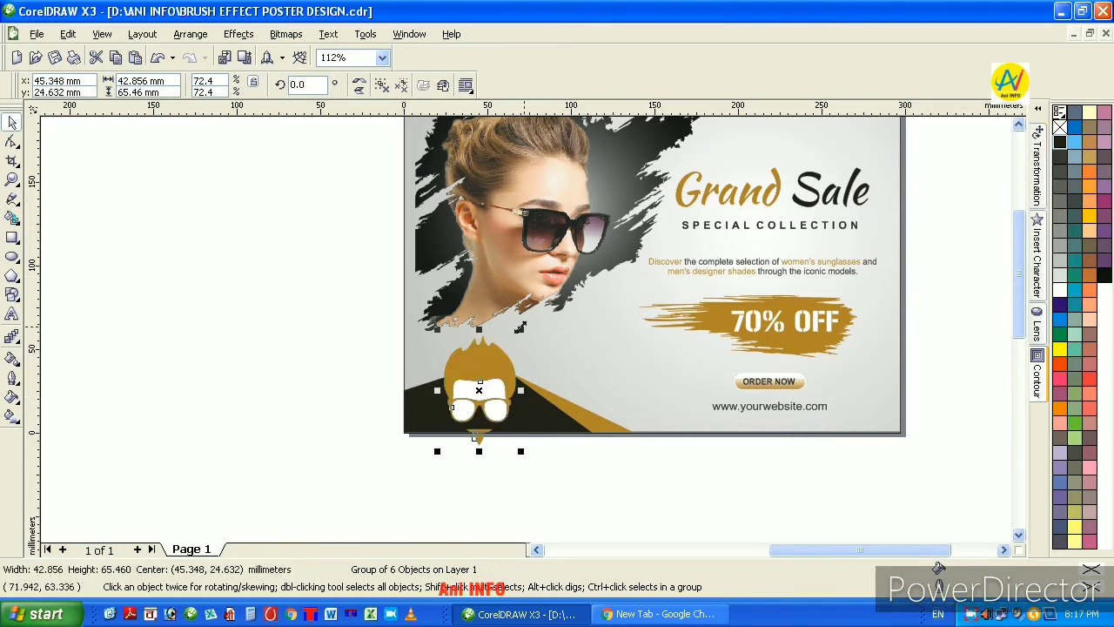
drag(519, 335, 781, 136)
click(531, 478)
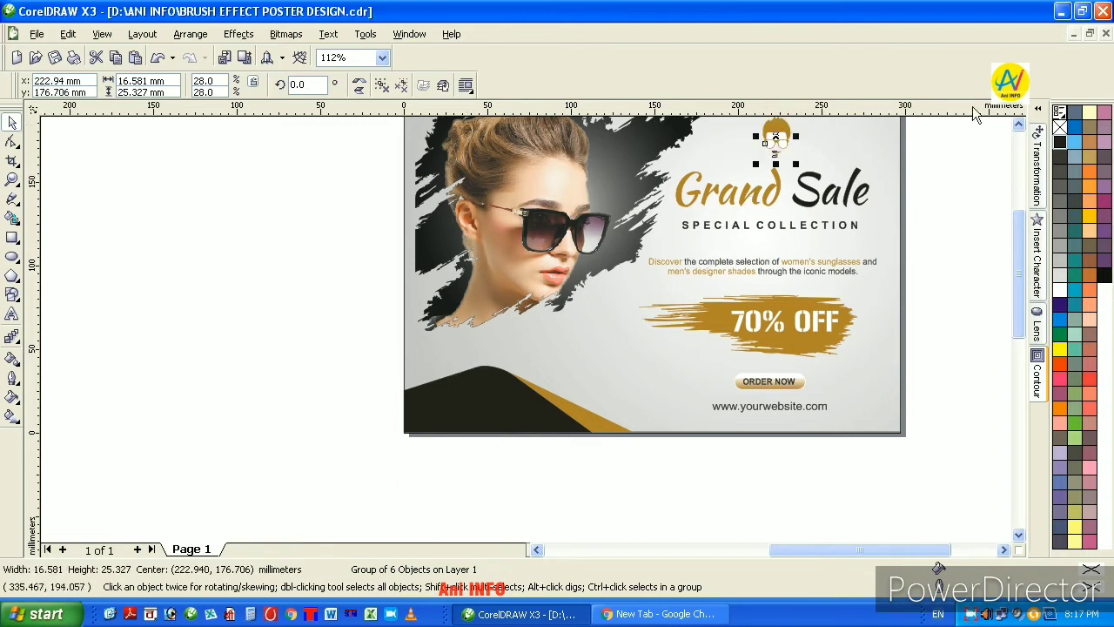
Enlarge the face-with-glasses logo slightly and centre it horizontally on the Grand Sale heading
scroll(1020, 122, up, 3)
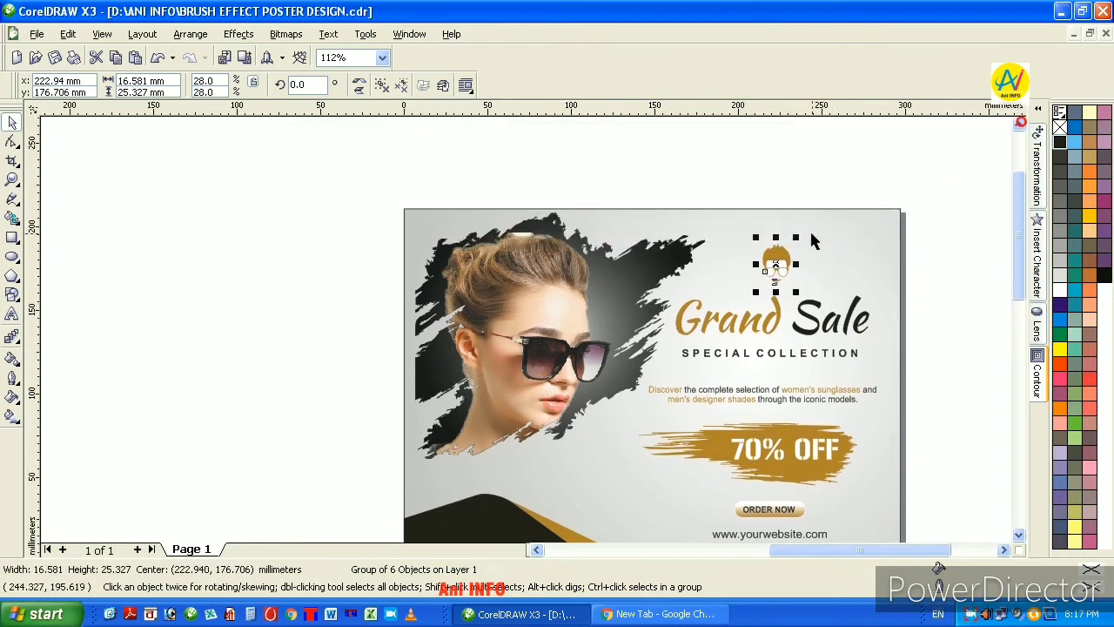
drag(796, 236, 778, 252)
shift+click(781, 313)
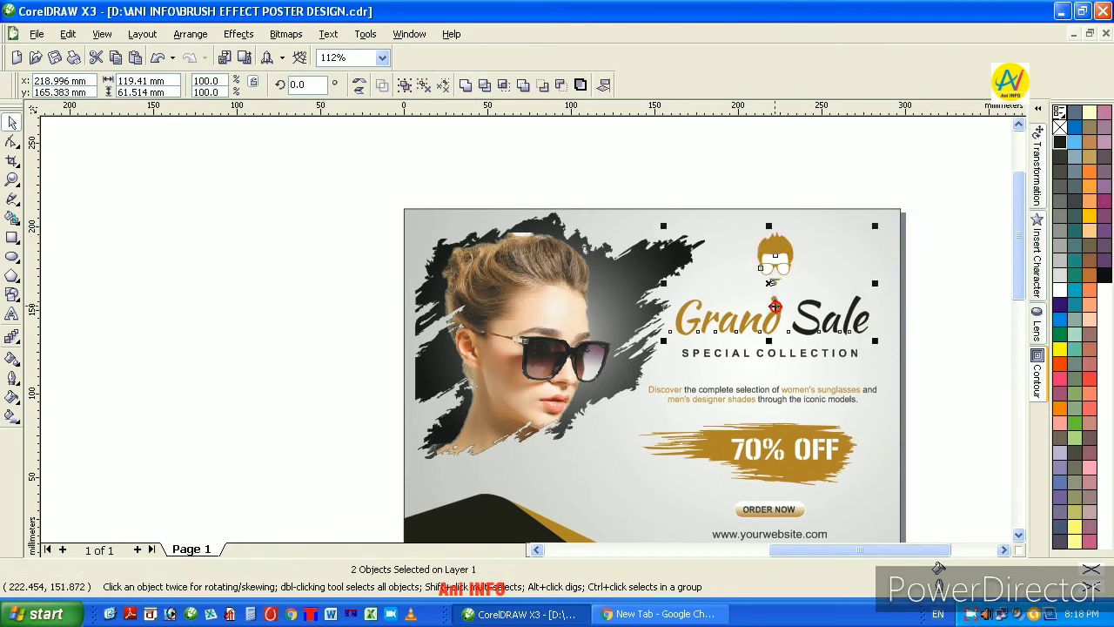
click(928, 250)
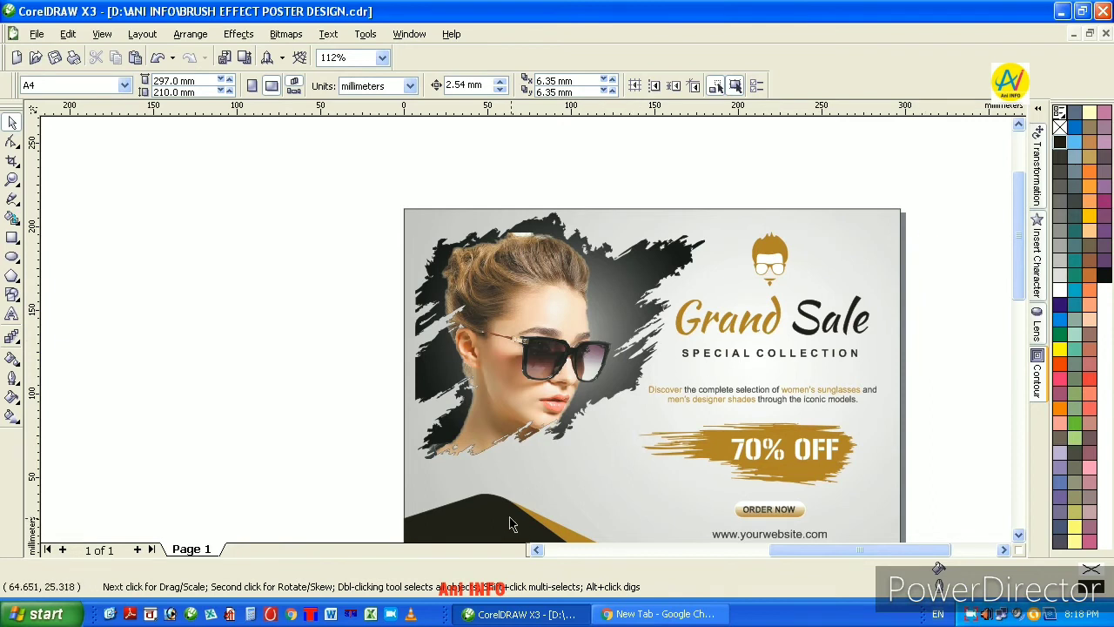
Copy the black corner piece to above the Grand Sale heading, mirror it vertically and place it against the poster's top edge
drag(511, 523, 721, 219)
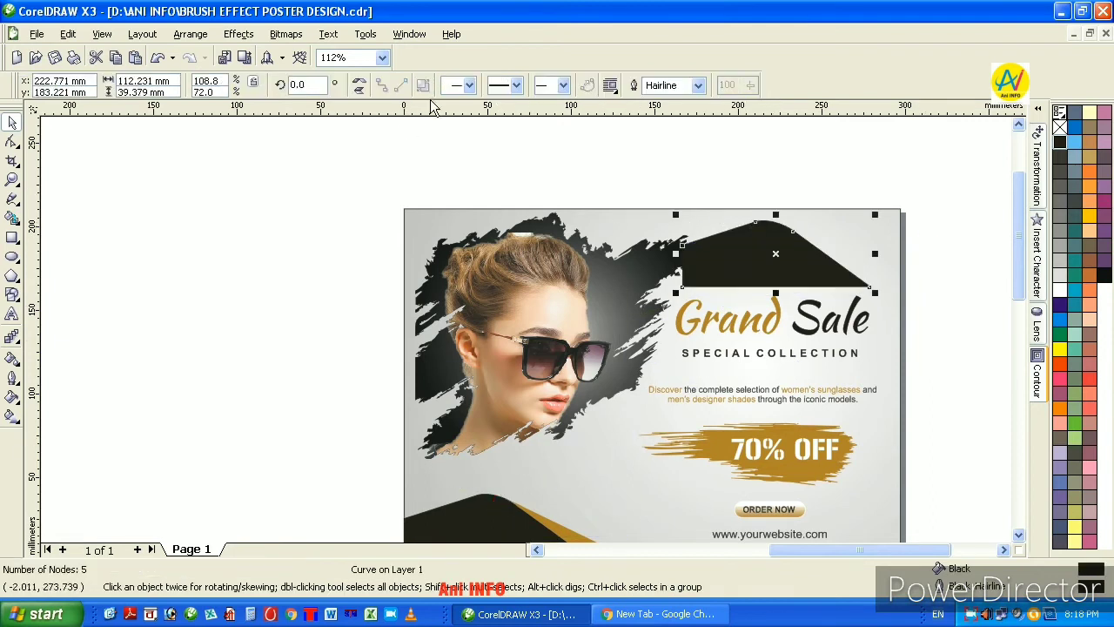
click(360, 89)
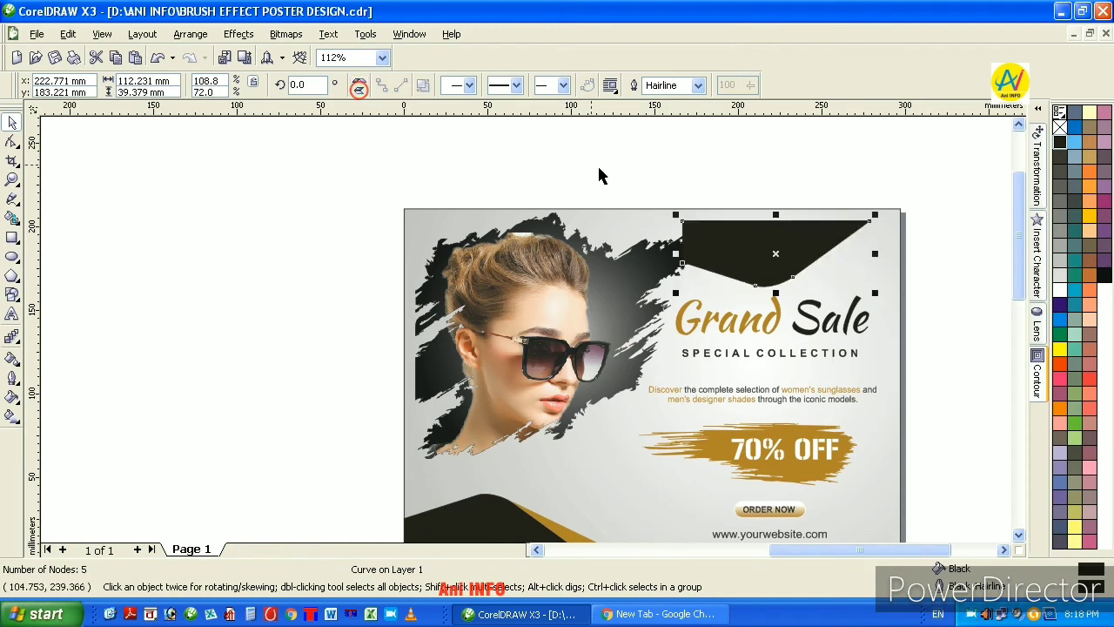
shift+click(614, 213)
key(b)
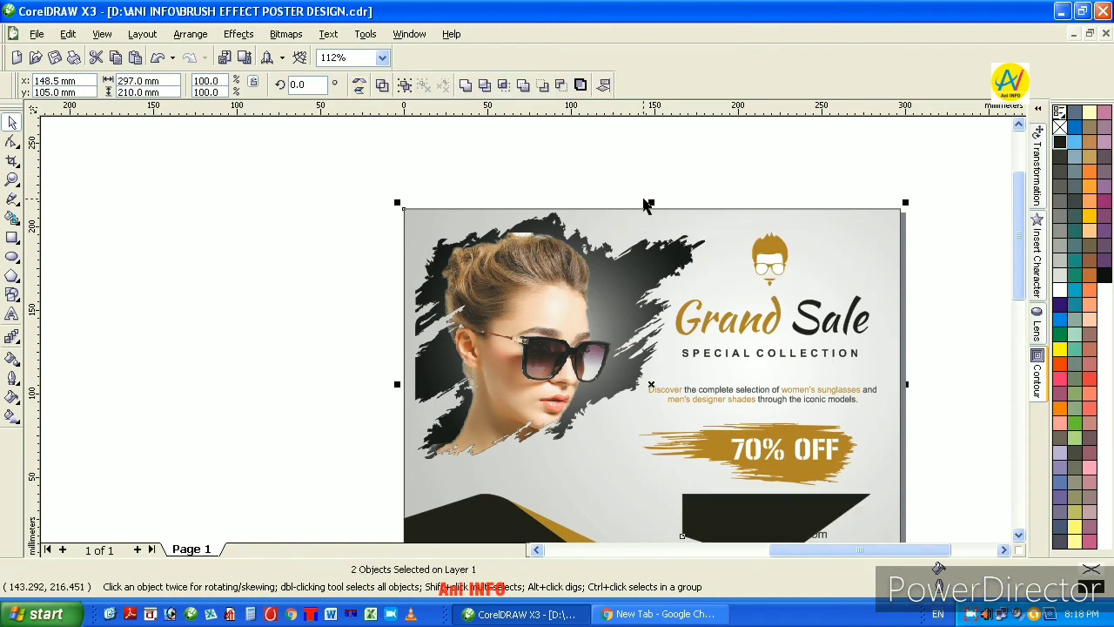
key(ctrl+z)
click(689, 177)
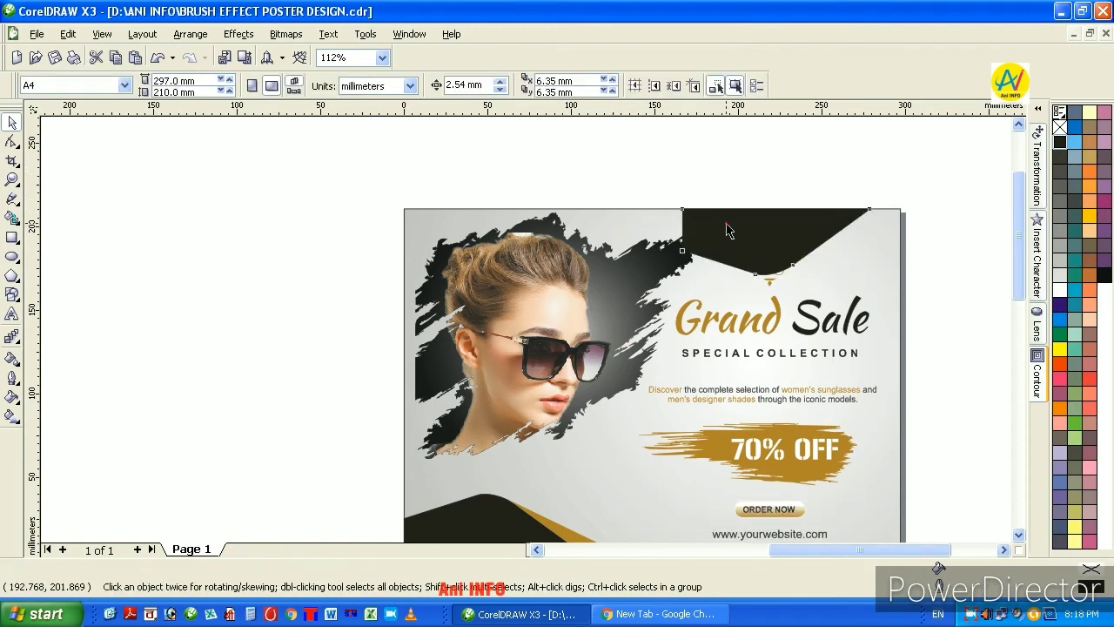
Mirror the copied black piece horizontally and align it to the poster's right edge
click(726, 228)
click(359, 84)
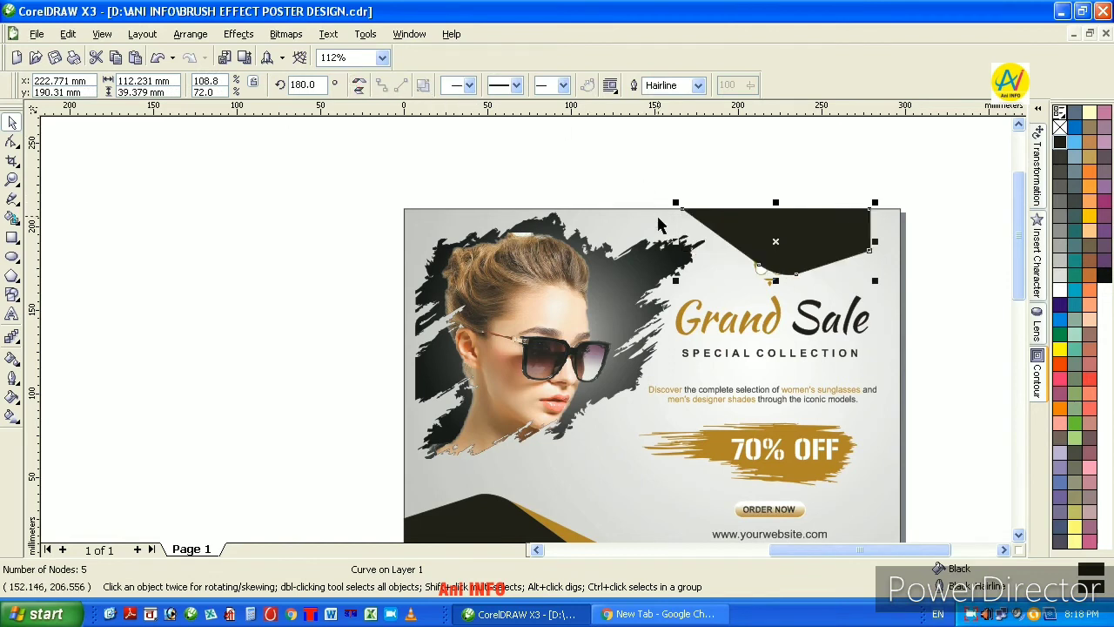
shift+click(638, 212)
key(r)
click(715, 157)
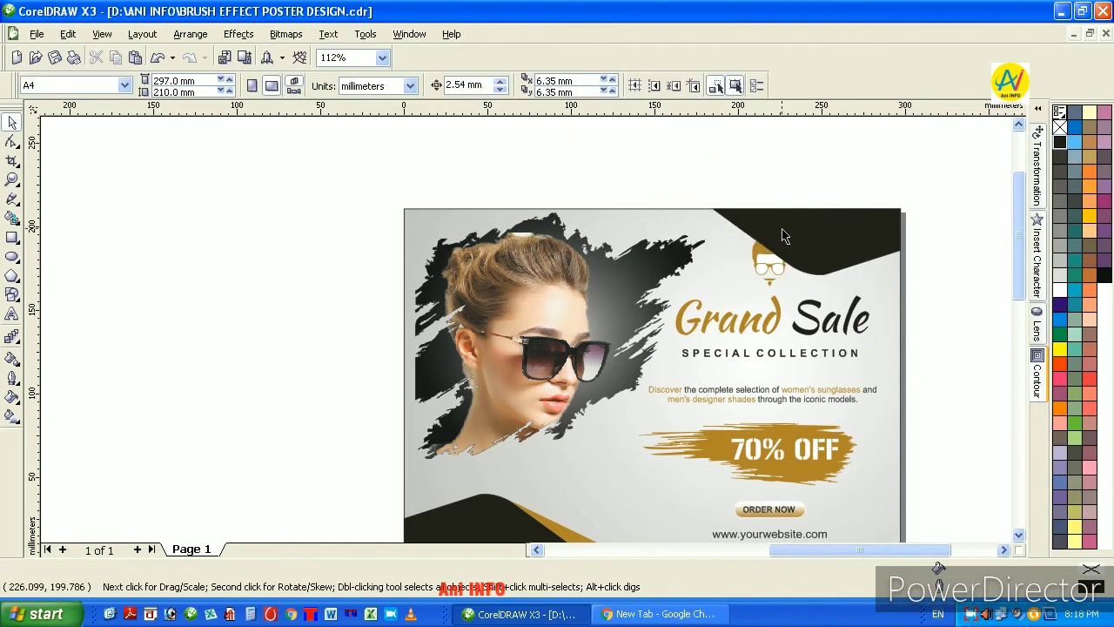
Shrink the black piece into the poster's upper-right corner so it clears the face-with-glasses logo
click(782, 229)
drag(709, 278, 760, 261)
click(793, 174)
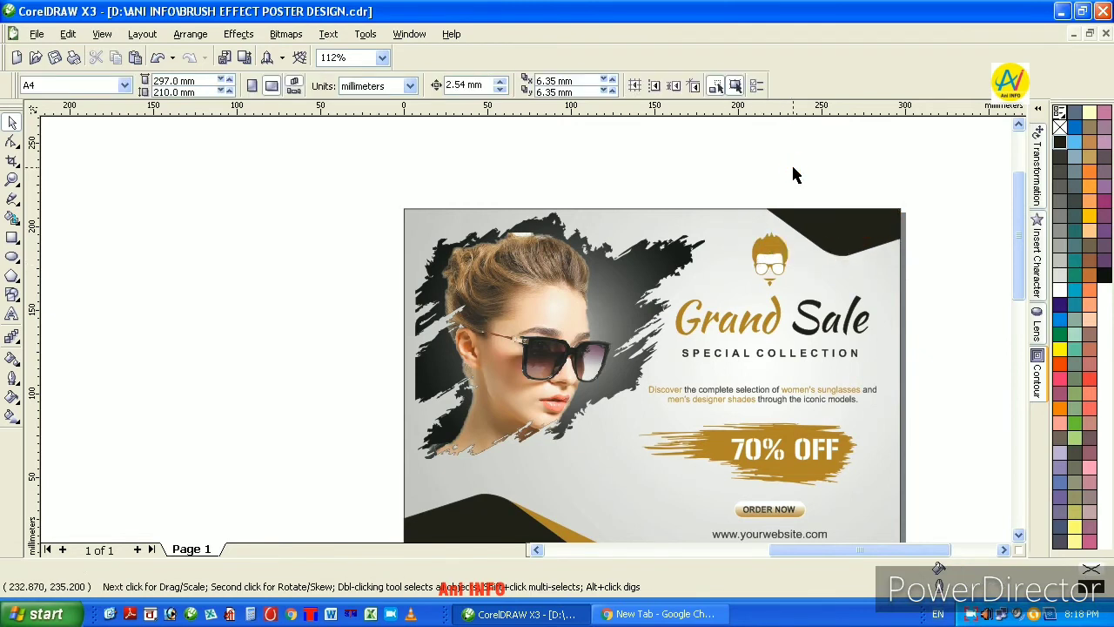
Copy the gold brush stroke to the poster's lower-left area, mirror it horizontally and rotate it to 204.5°
click(1020, 536)
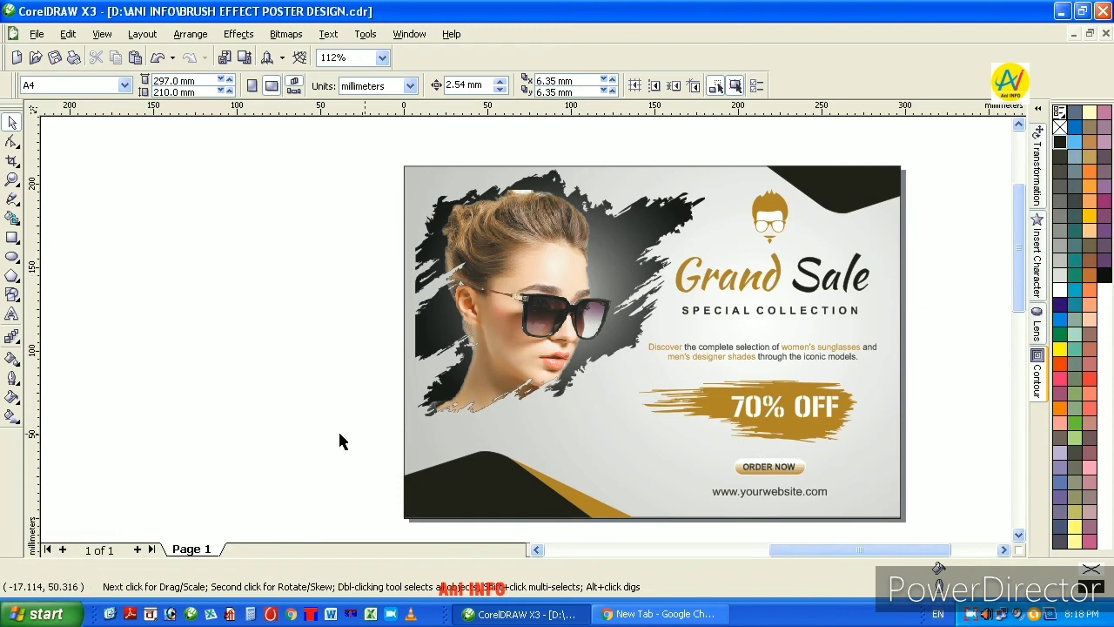
drag(698, 411, 404, 423)
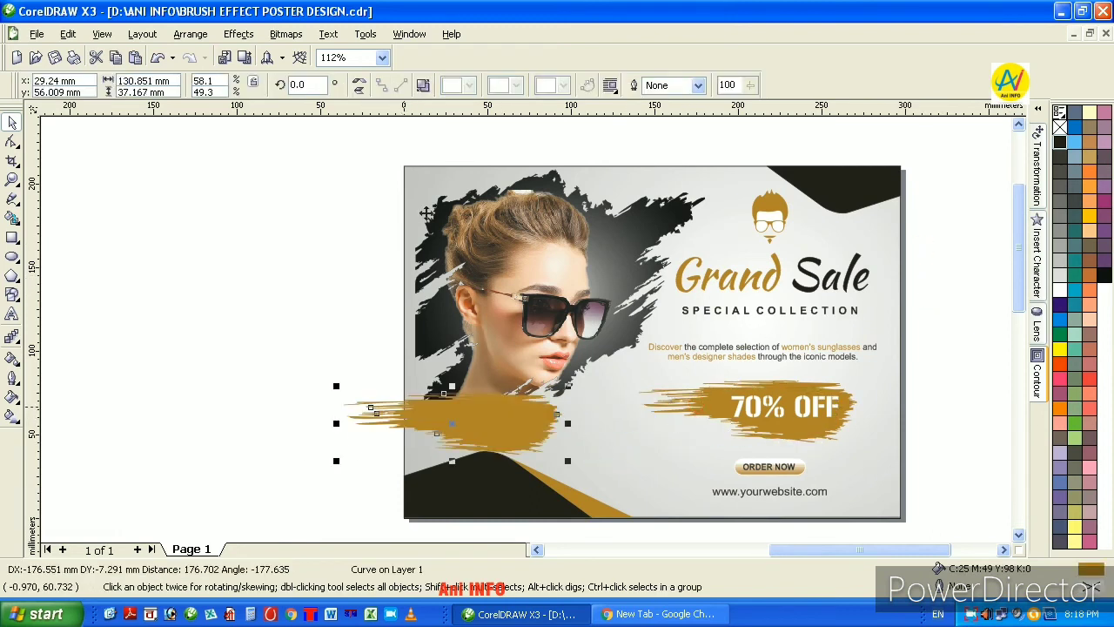
click(361, 85)
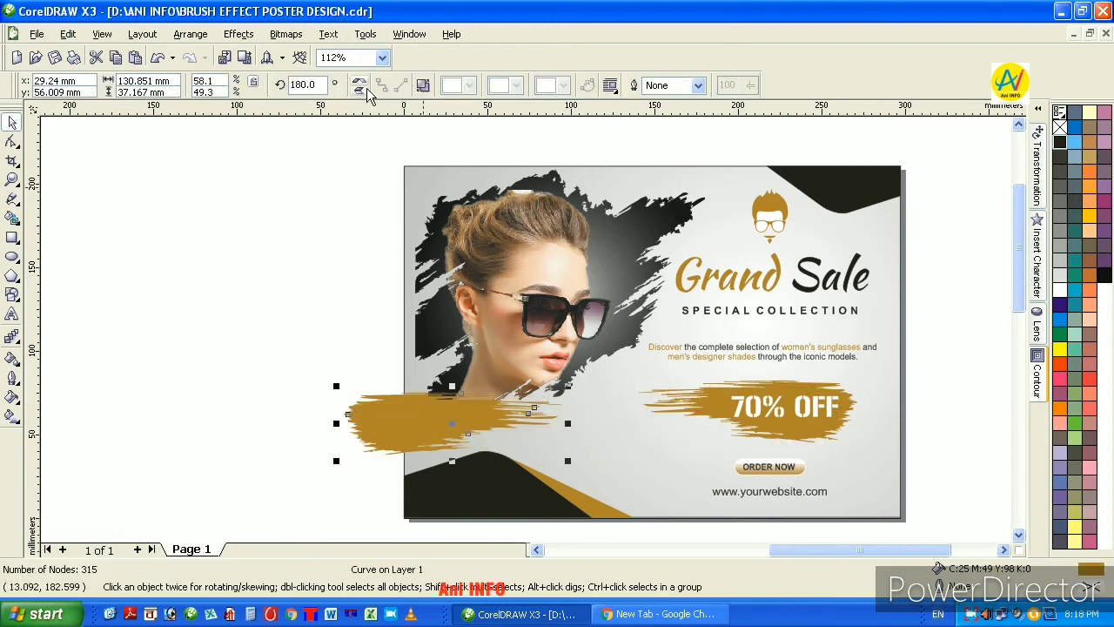
drag(413, 417, 419, 418)
click(505, 424)
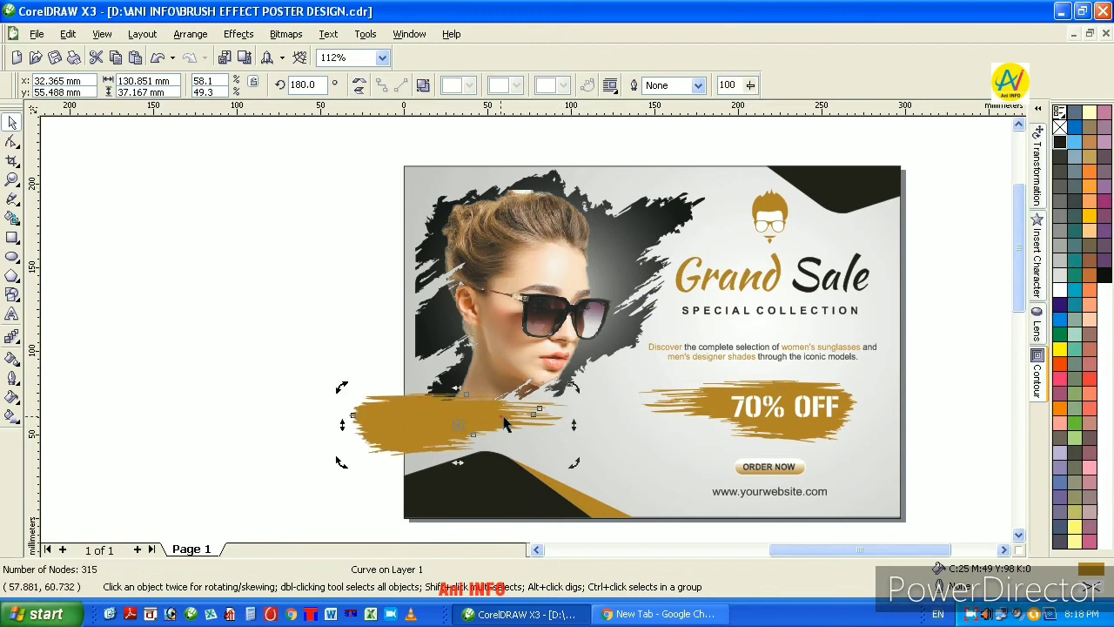
drag(573, 392, 557, 355)
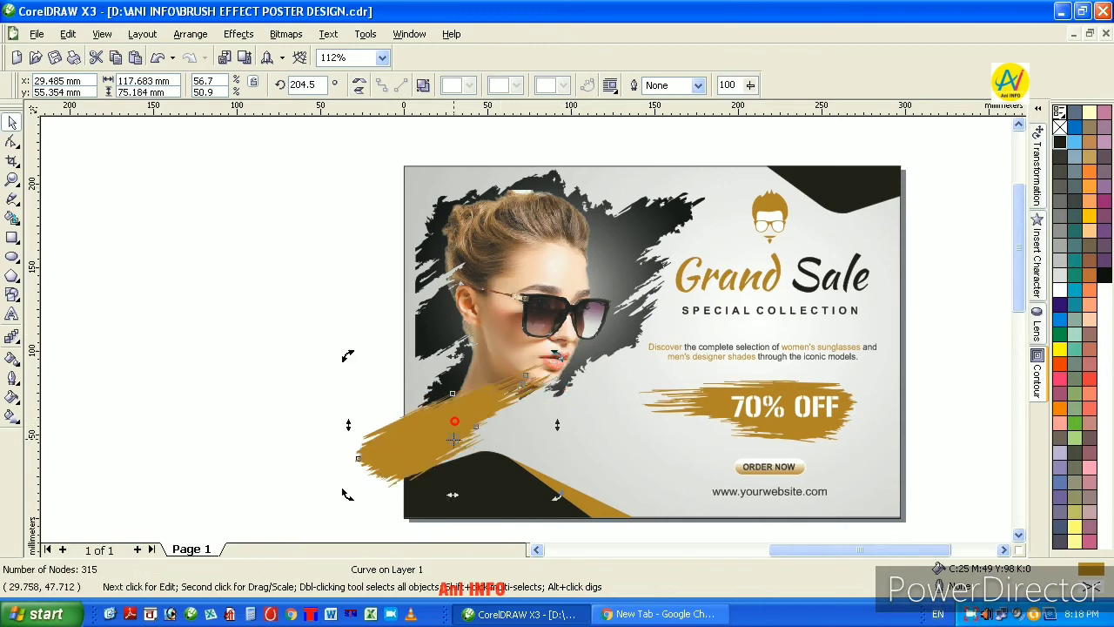
Lower the rotated brush stroke by about 16 mm and order it behind the black corner piece but in front of the background
key(F10)
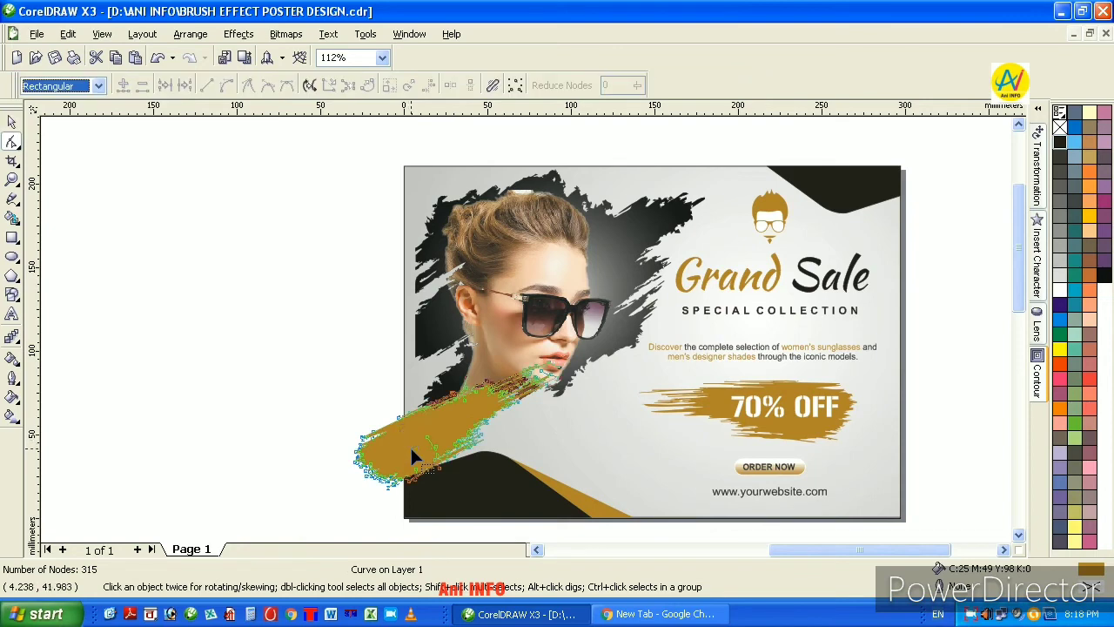
key(space)
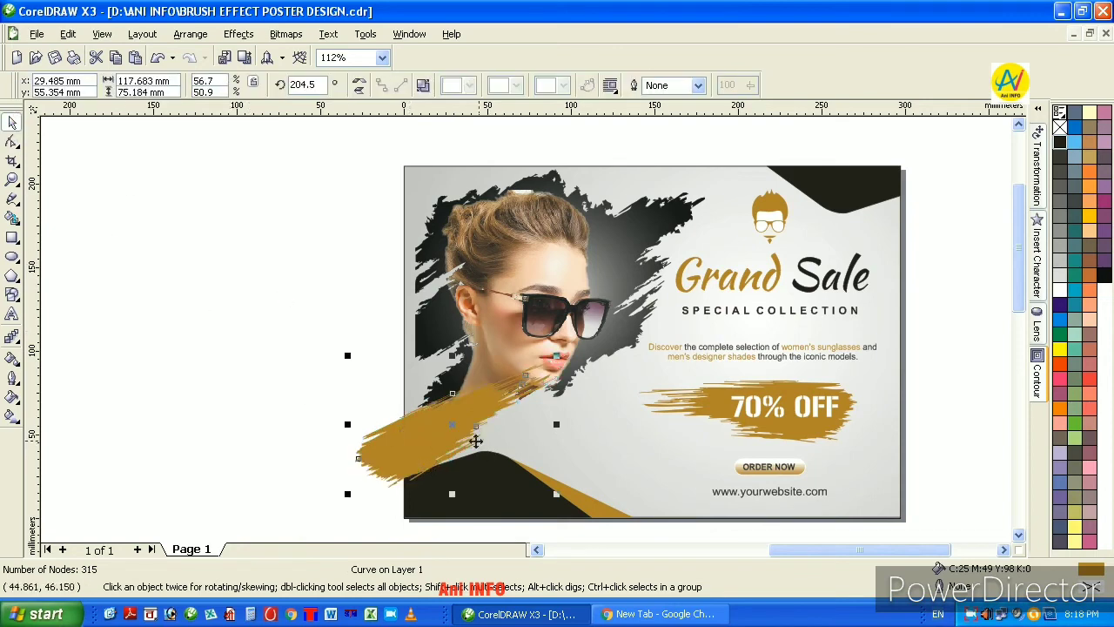
drag(452, 426, 452, 451)
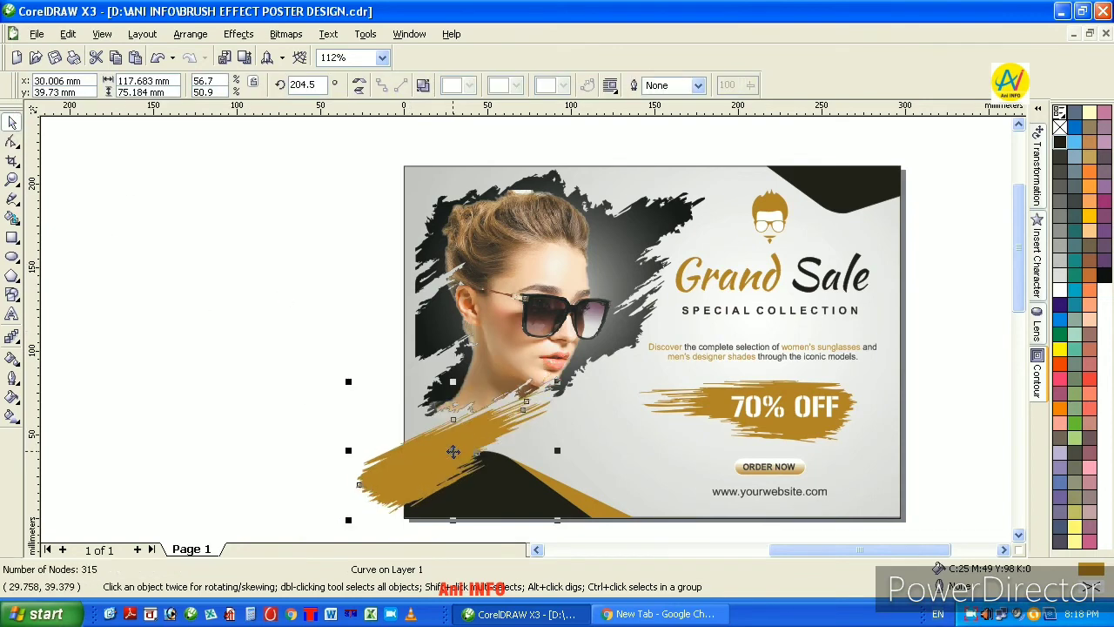
key(shift+Page_Down)
key(ctrl+Page_Up)
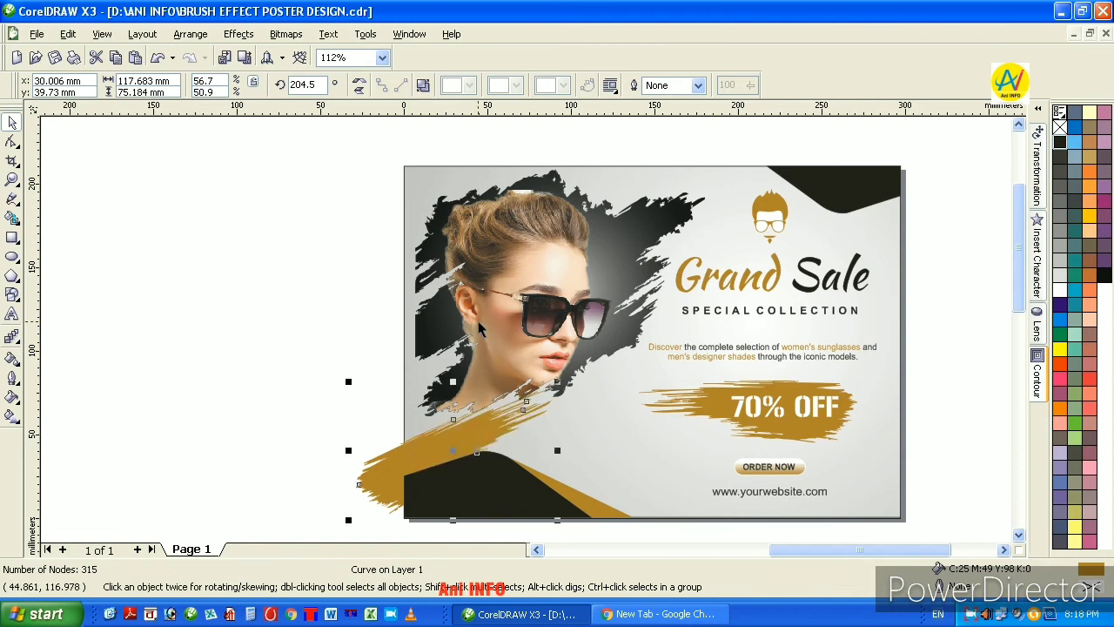
Copy the lower-left gold brush stroke above the model, flip it to 24.5° and place it across the poster's upper-left edge
mouse_move(456, 452)
mouse_down()
mouse_move(440, 409)
mouse_move(417, 223)
mouse_up()
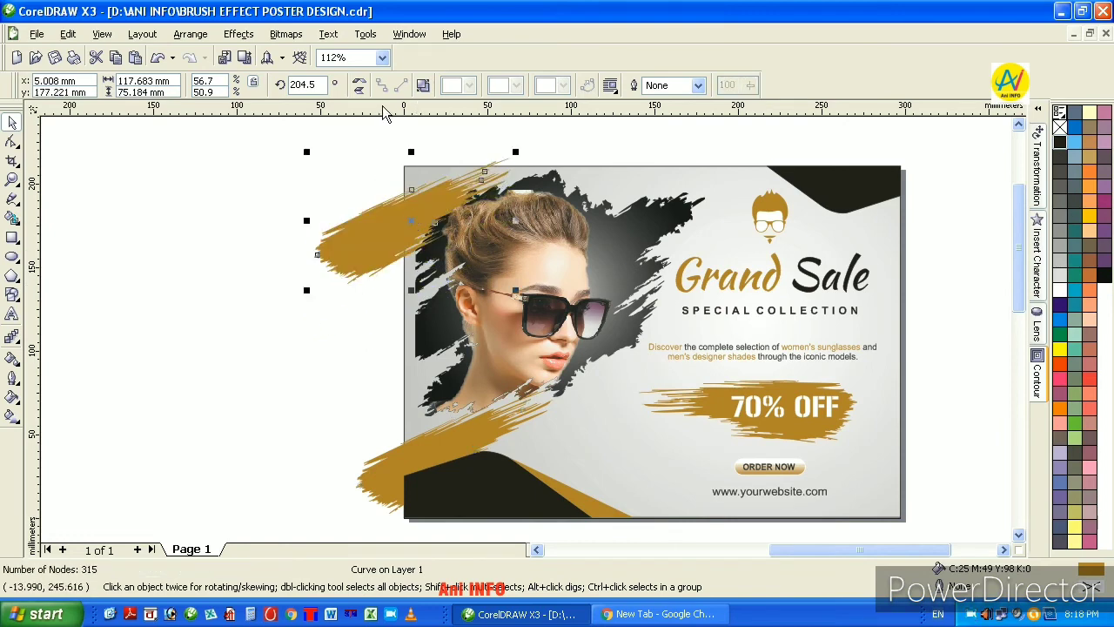
click(360, 86)
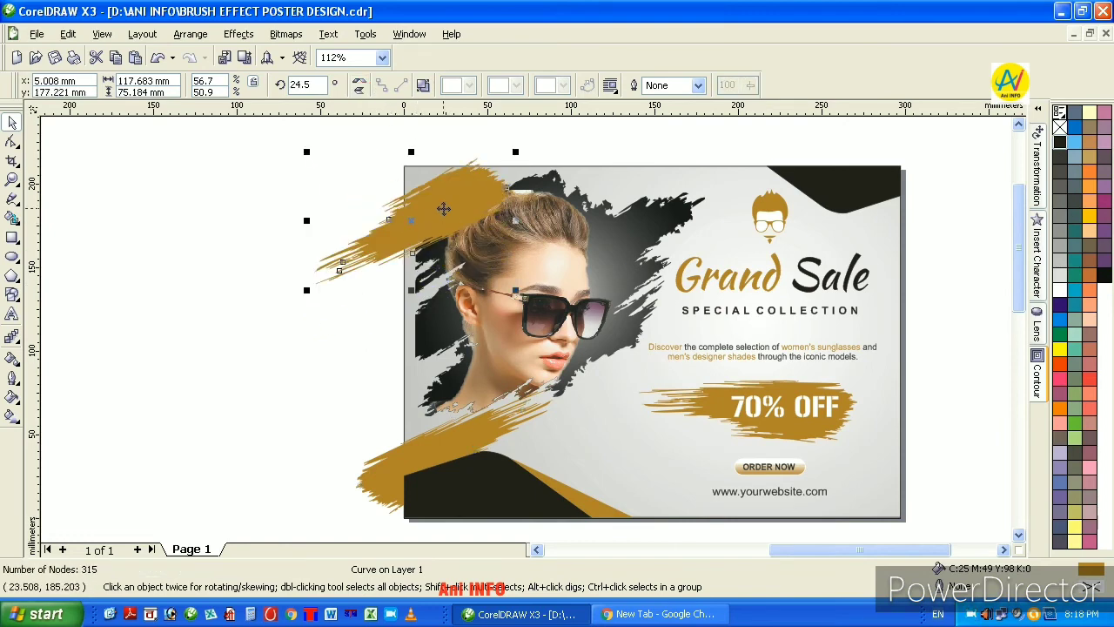
mouse_move(444, 209)
mouse_down()
mouse_move(538, 150)
mouse_move(528, 144)
mouse_up()
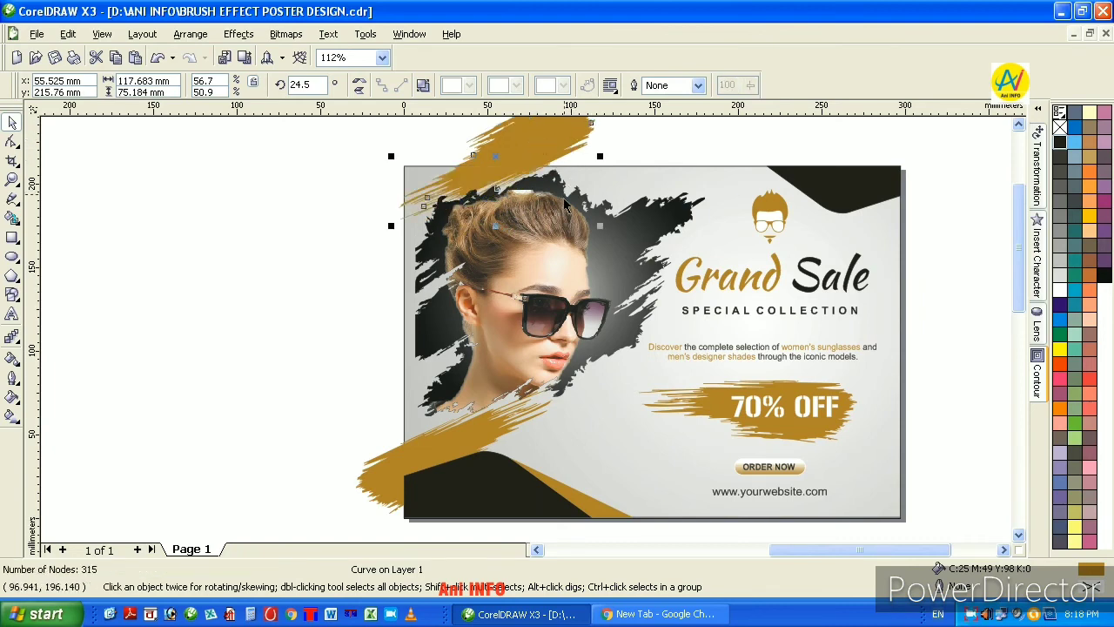
click(13, 179)
right_click(353, 218)
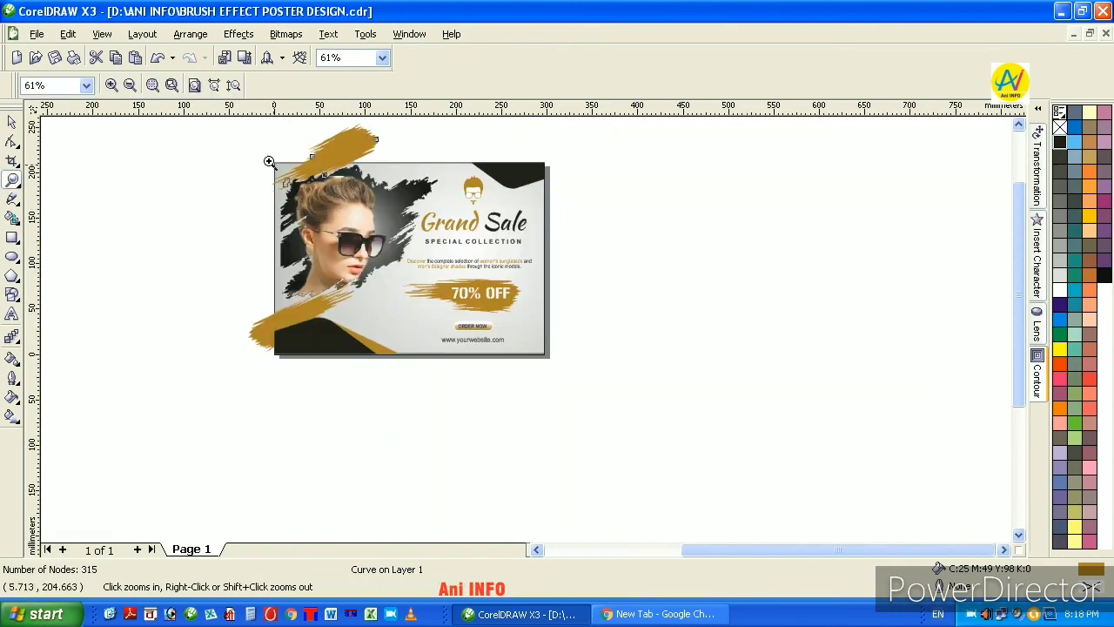
drag(245, 135, 581, 368)
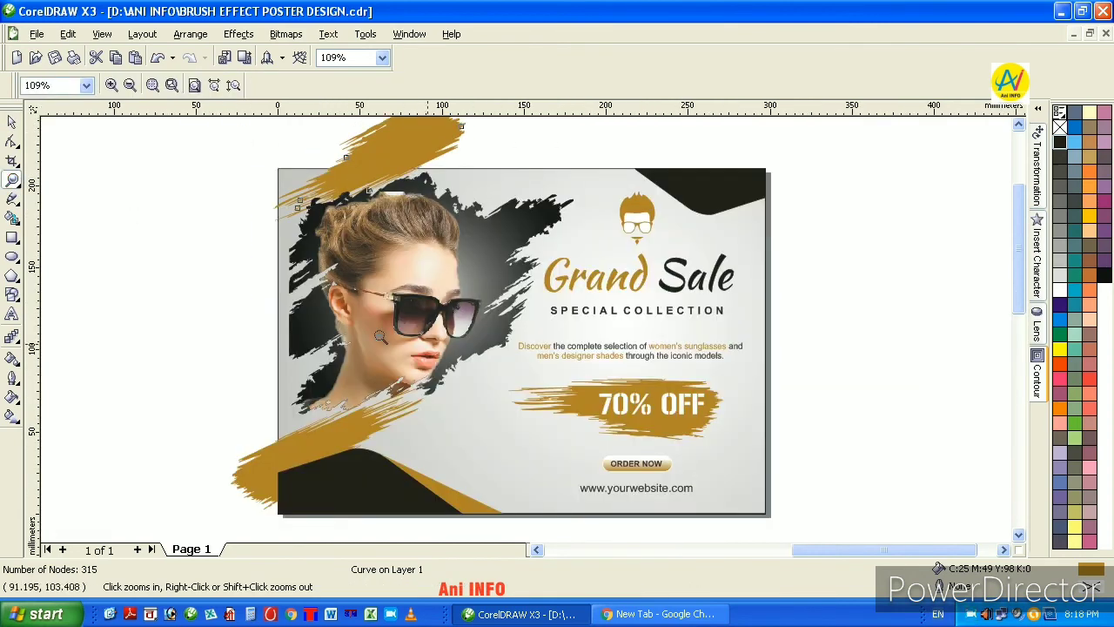
click(11, 124)
click(12, 141)
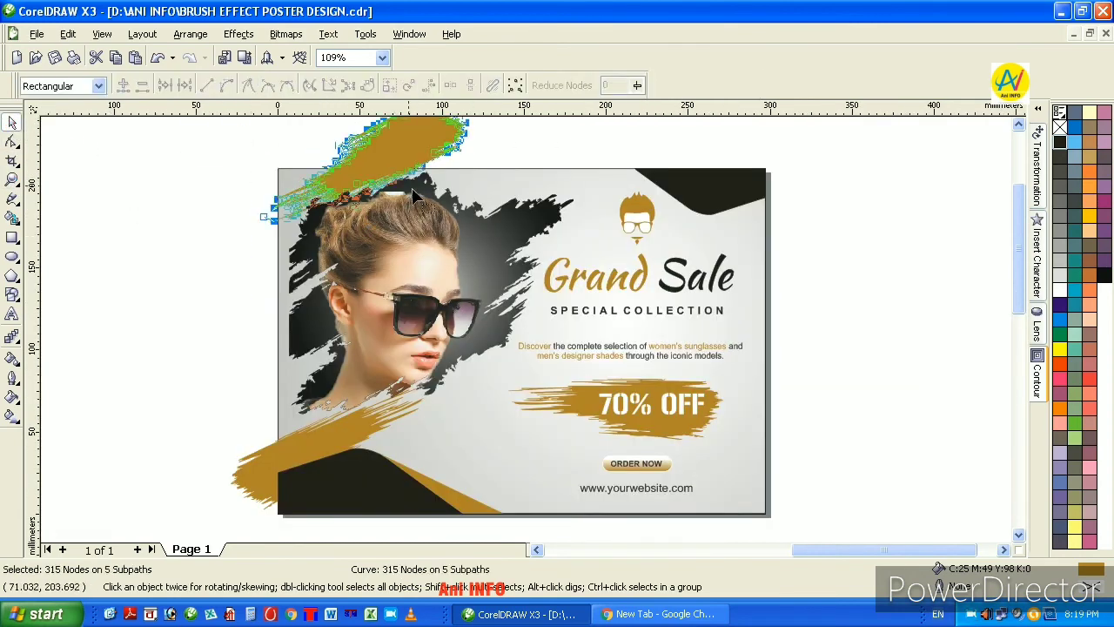
click(12, 123)
click(152, 222)
key(ctrl+a)
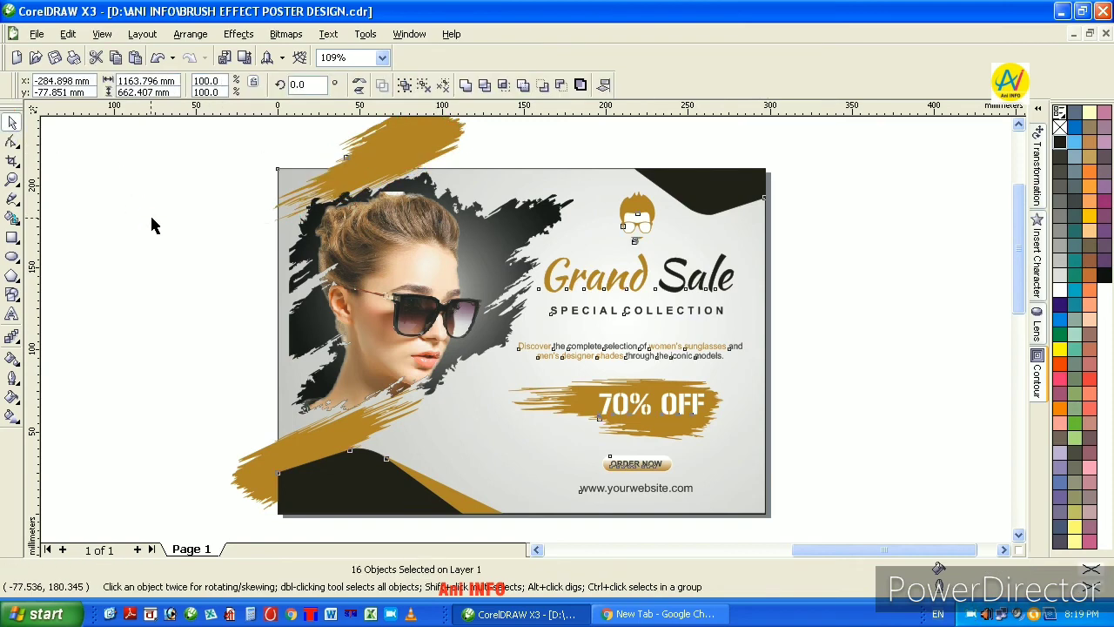
click(252, 228)
click(13, 179)
right_click(354, 221)
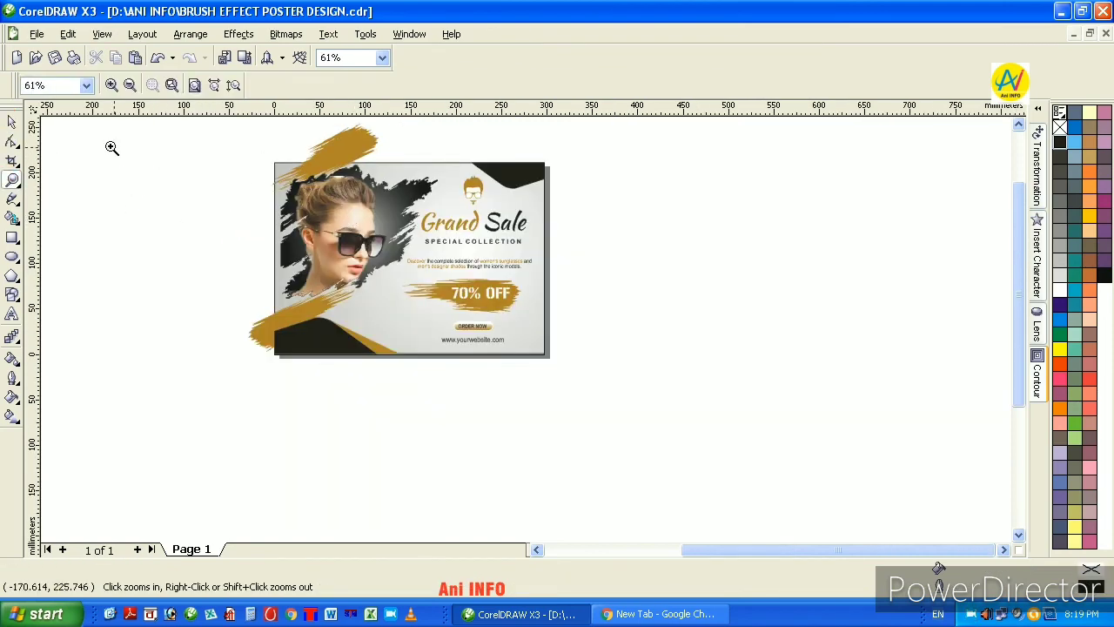
click(11, 124)
click(1018, 126)
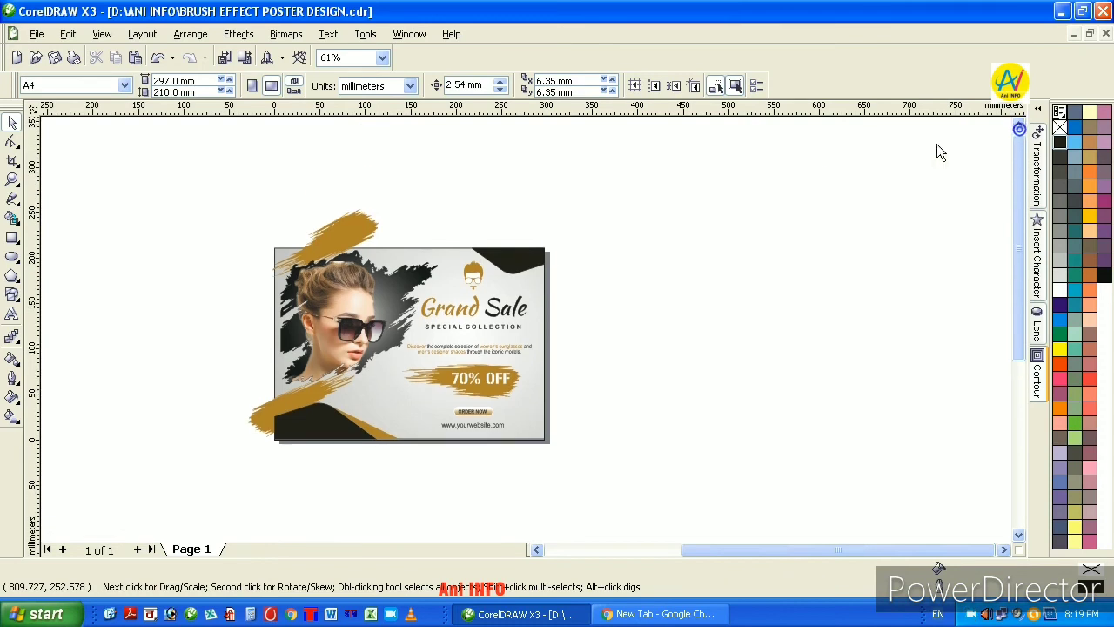
drag(437, 413, 616, 458)
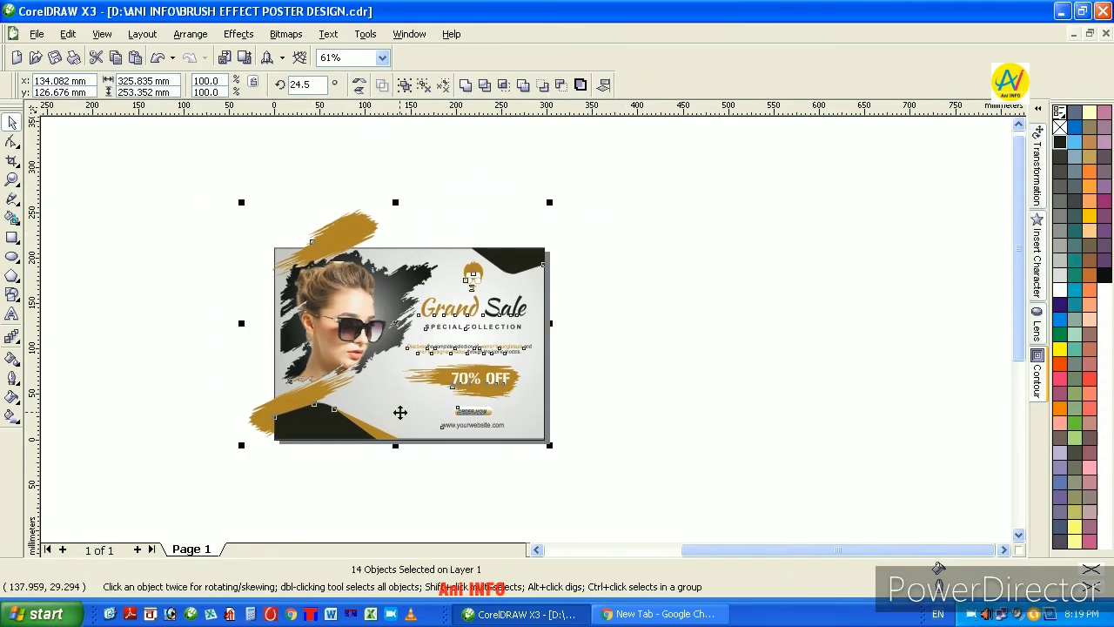
click(238, 34)
mouse_move(275, 265)
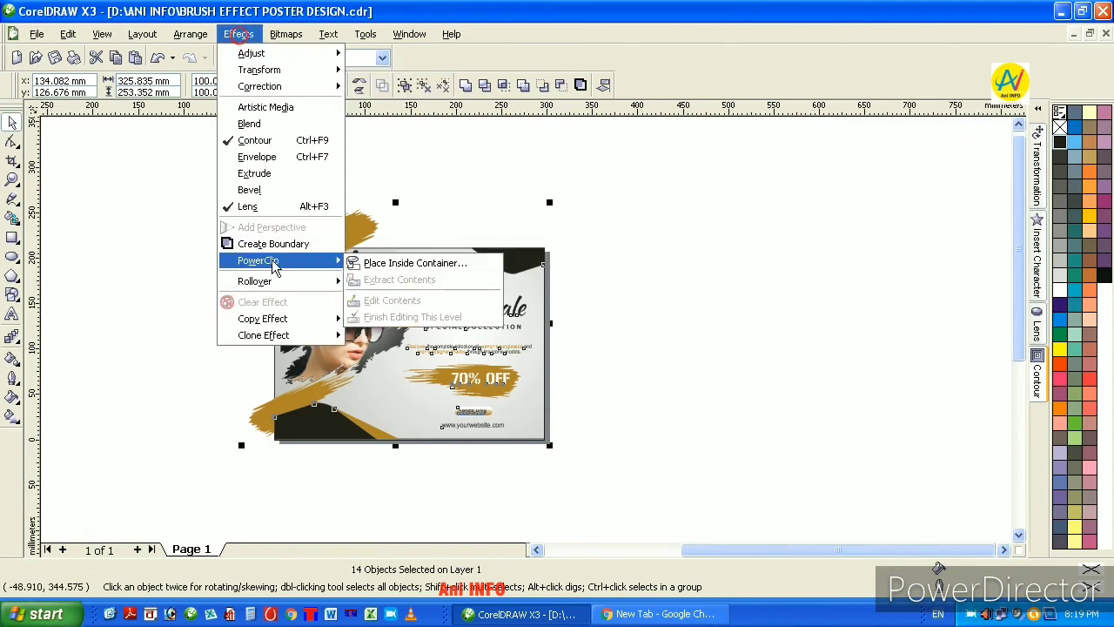
click(372, 286)
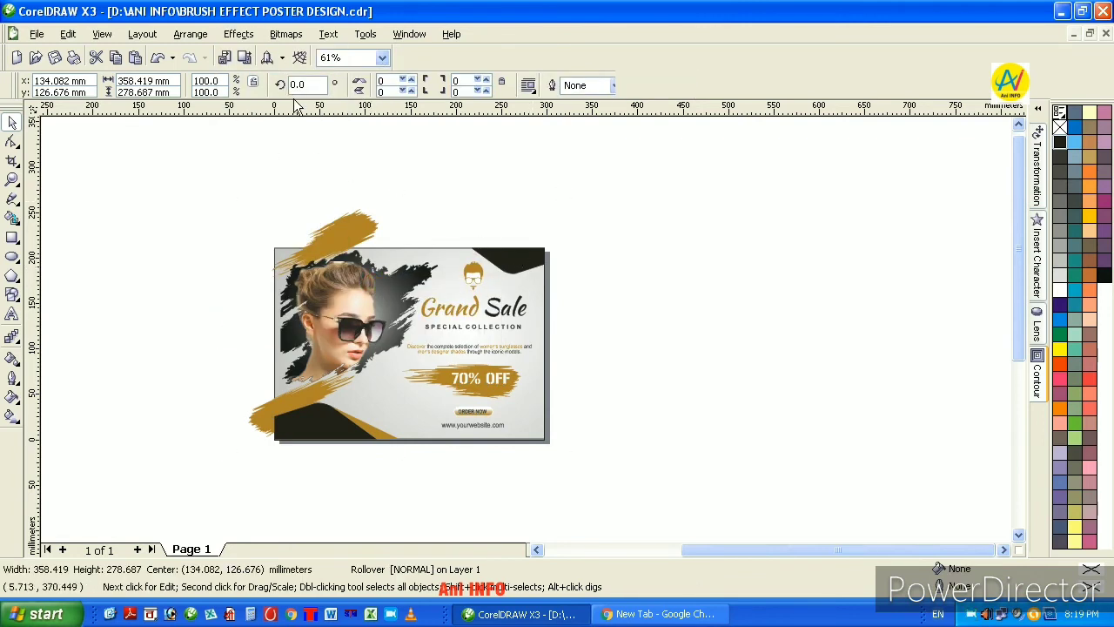
key(ctrl+u)
drag(396, 399, 619, 456)
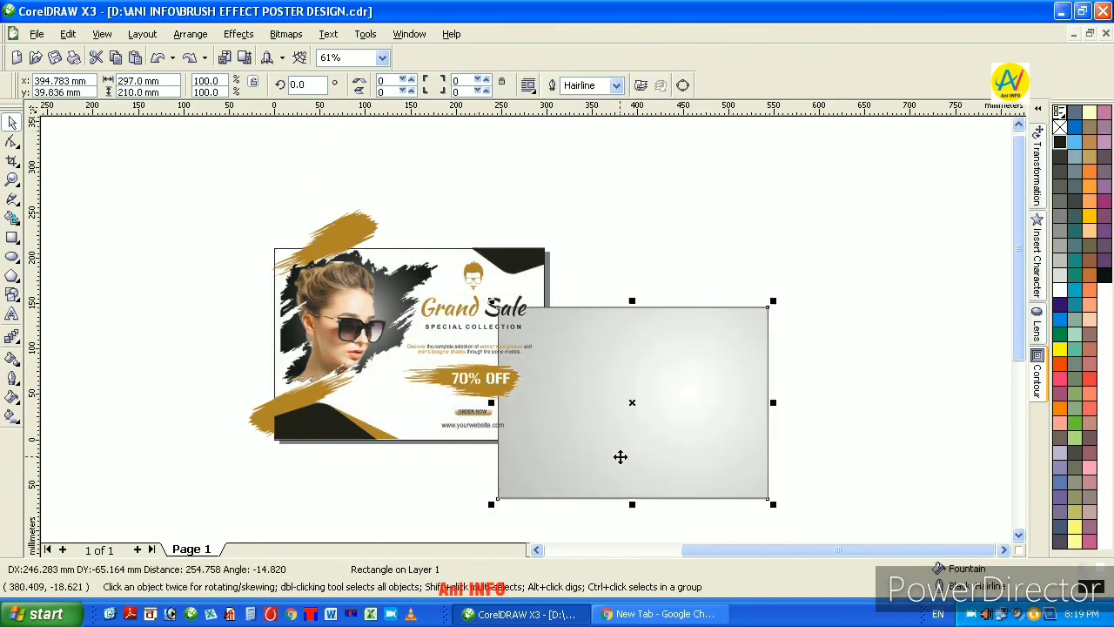
key(ctrl+z)
PowerClip all the poster elements except the background into the grey gradient background rectangle
drag(197, 192, 597, 456)
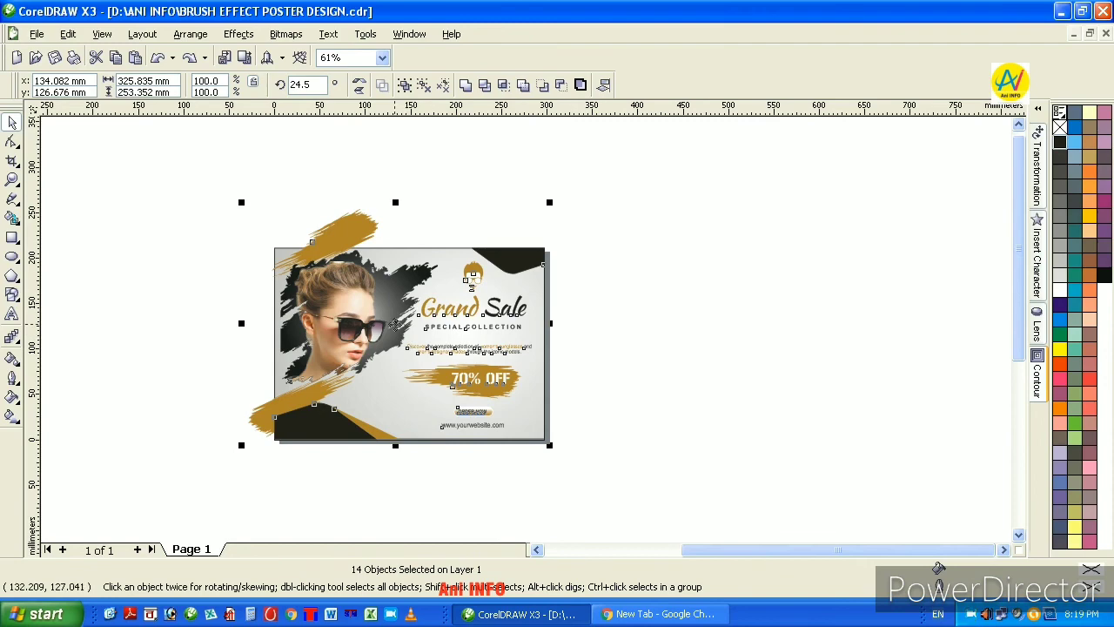
drag(394, 324, 737, 405)
key(ctrl+z)
click(237, 34)
mouse_move(335, 262)
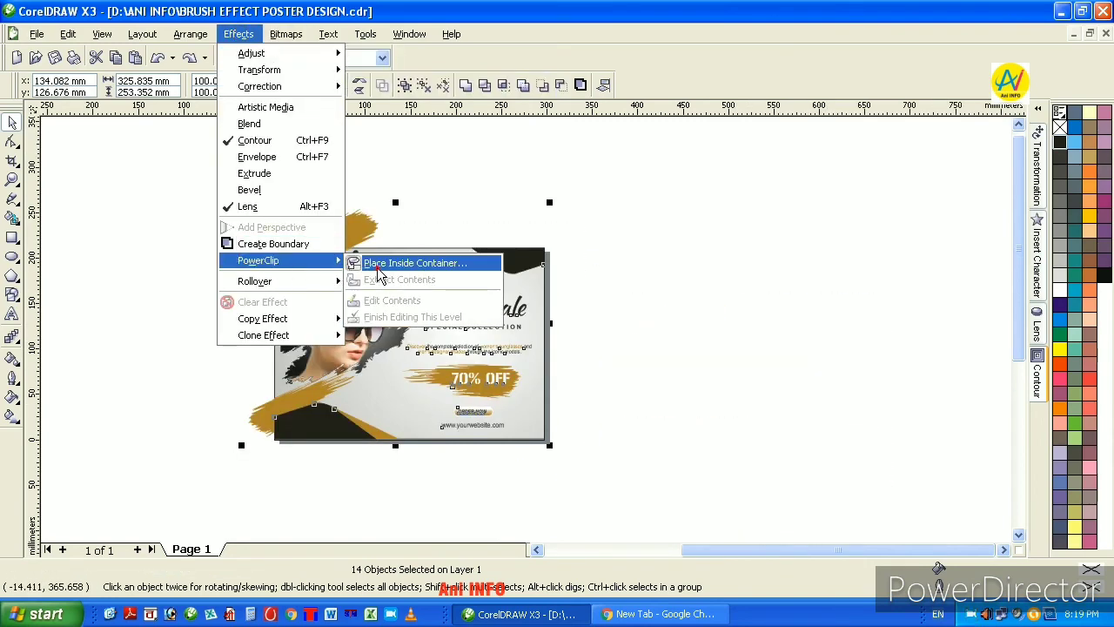
click(379, 268)
click(398, 417)
Edit the PowerClip contents, move all elements back into alignment with the poster frame and finish editing
ctrl+click(416, 367)
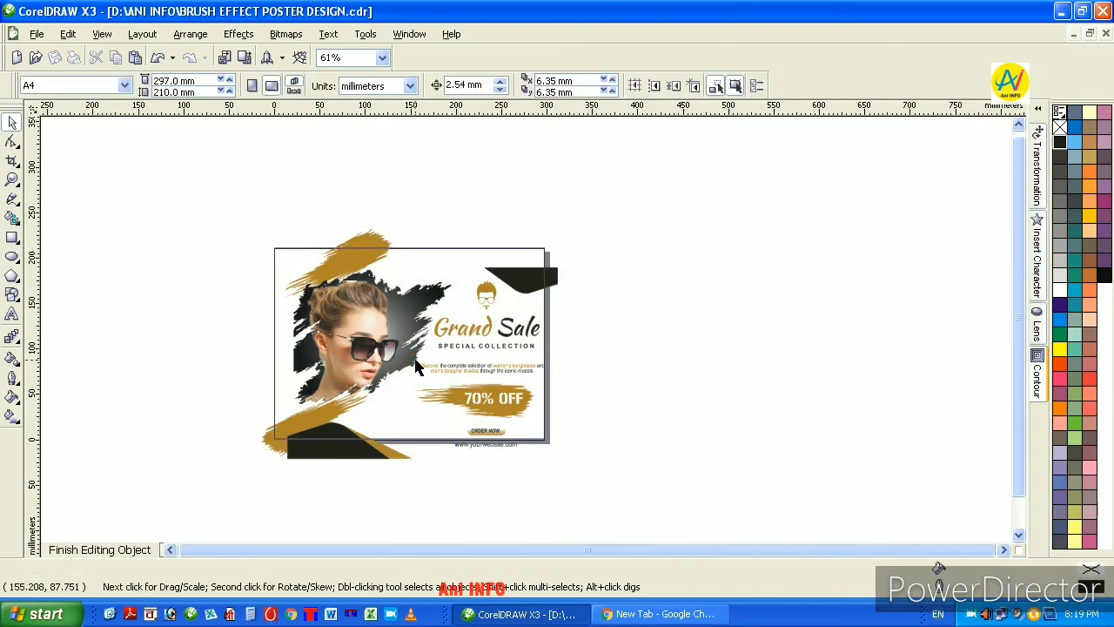
drag(416, 367, 403, 346)
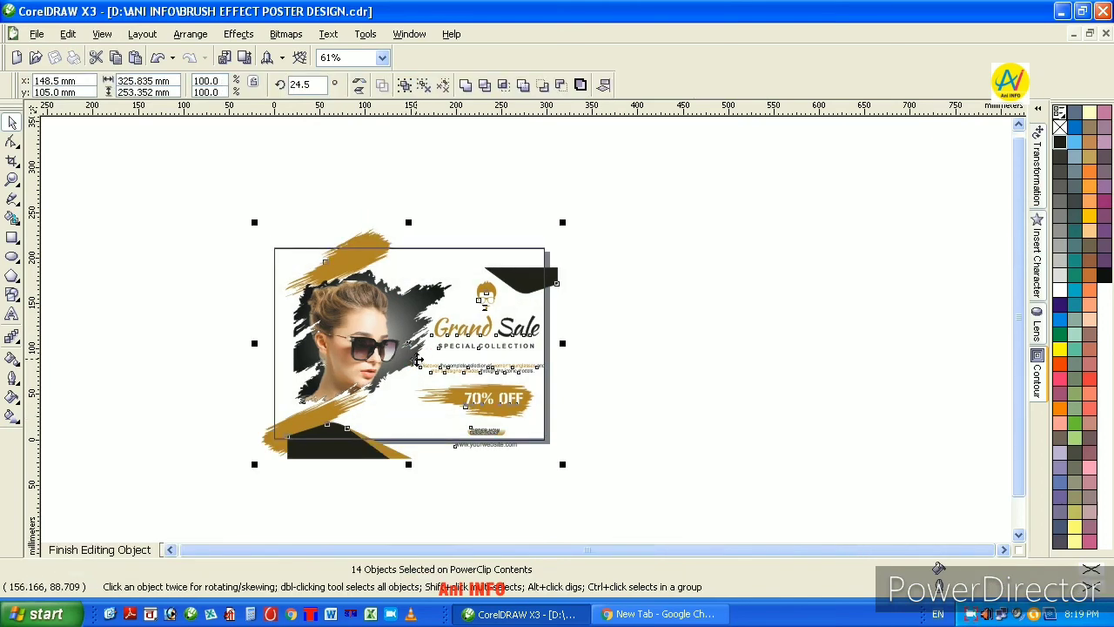
ctrl+click(589, 315)
click(610, 293)
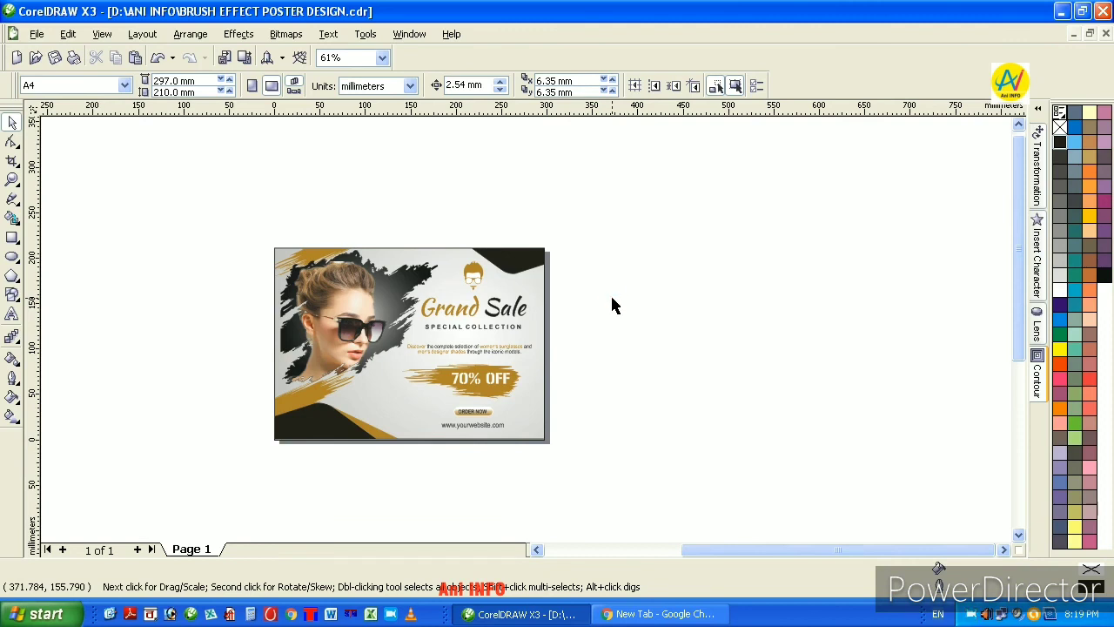
Inside the PowerClip, fade the lower-left gold brush stroke's inner end with a gradient transparency and shift it about 32 mm left
click(389, 371)
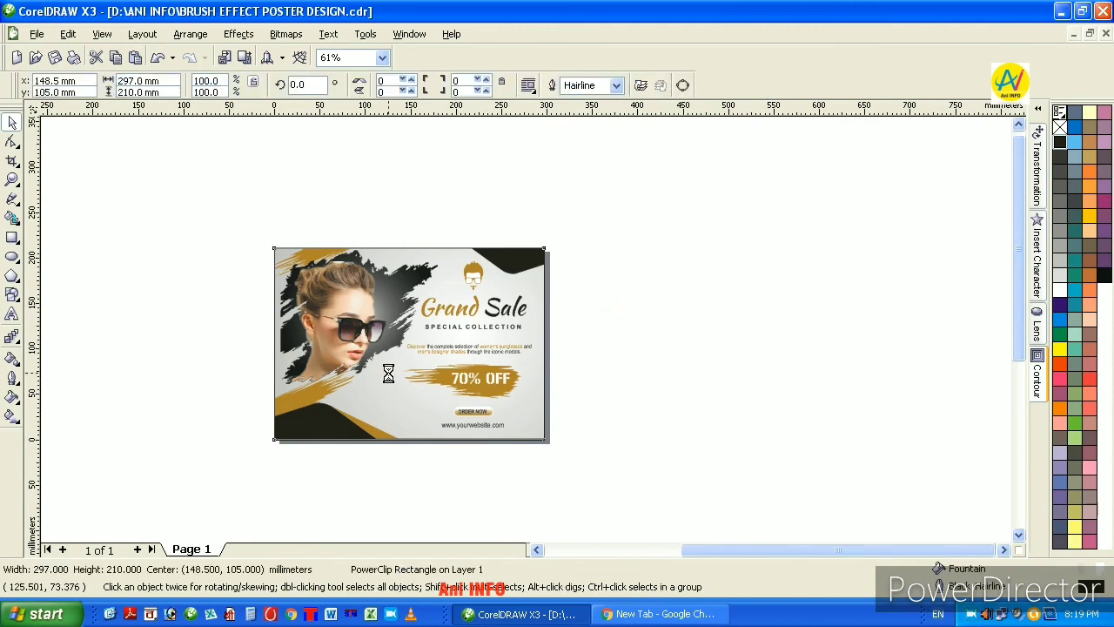
click(388, 374)
click(12, 416)
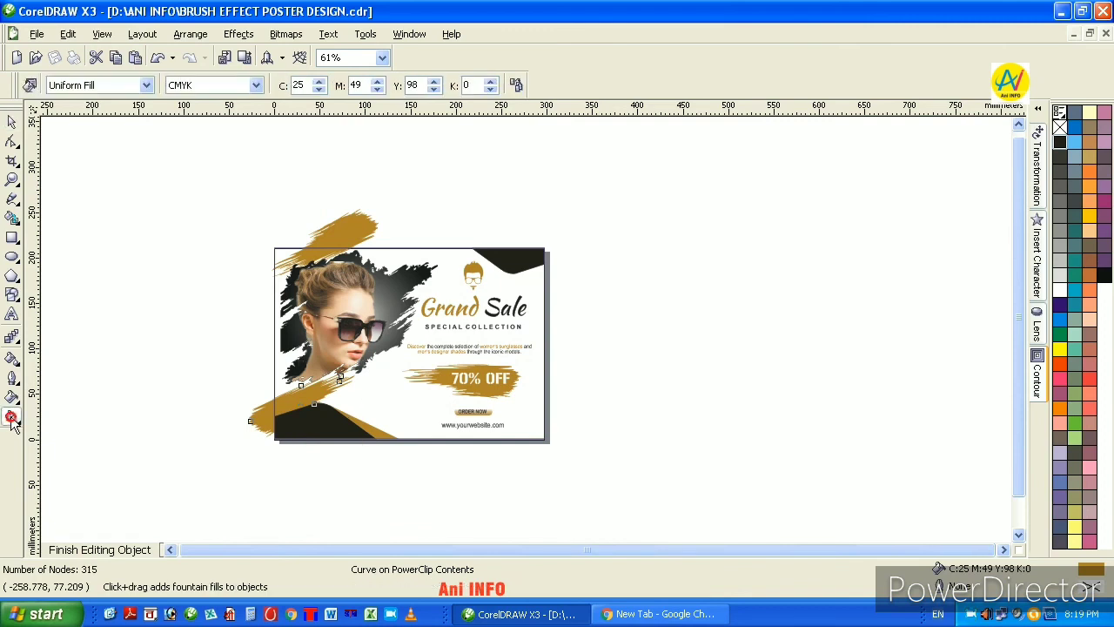
click(14, 344)
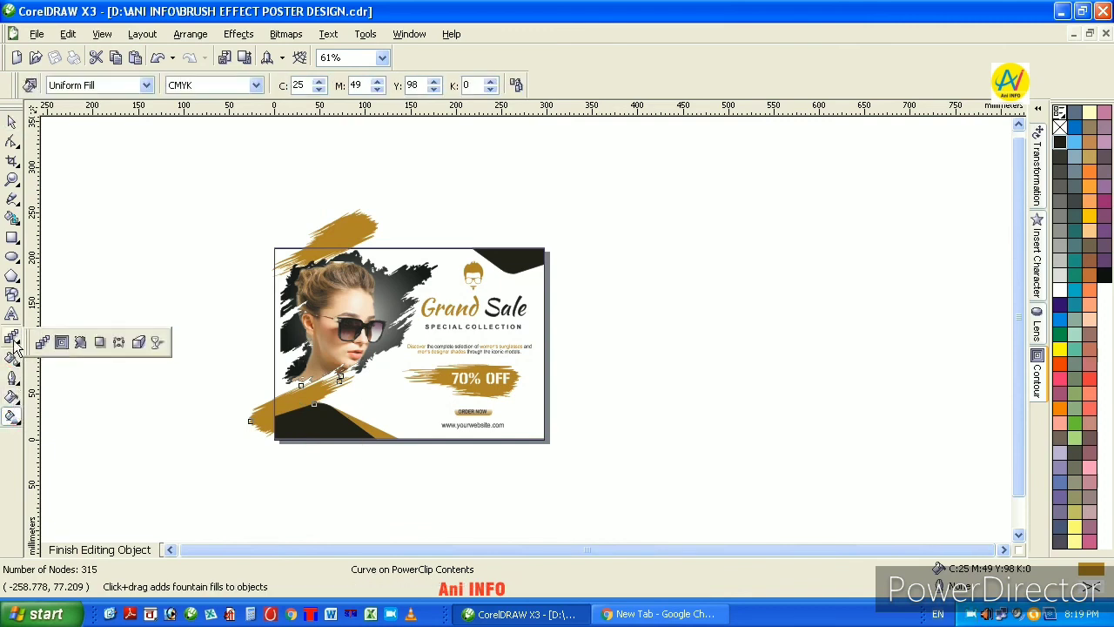
click(156, 345)
mouse_move(281, 421)
mouse_down()
mouse_move(361, 369)
mouse_move(310, 402)
mouse_move(254, 396)
mouse_move(243, 411)
mouse_up()
click(11, 122)
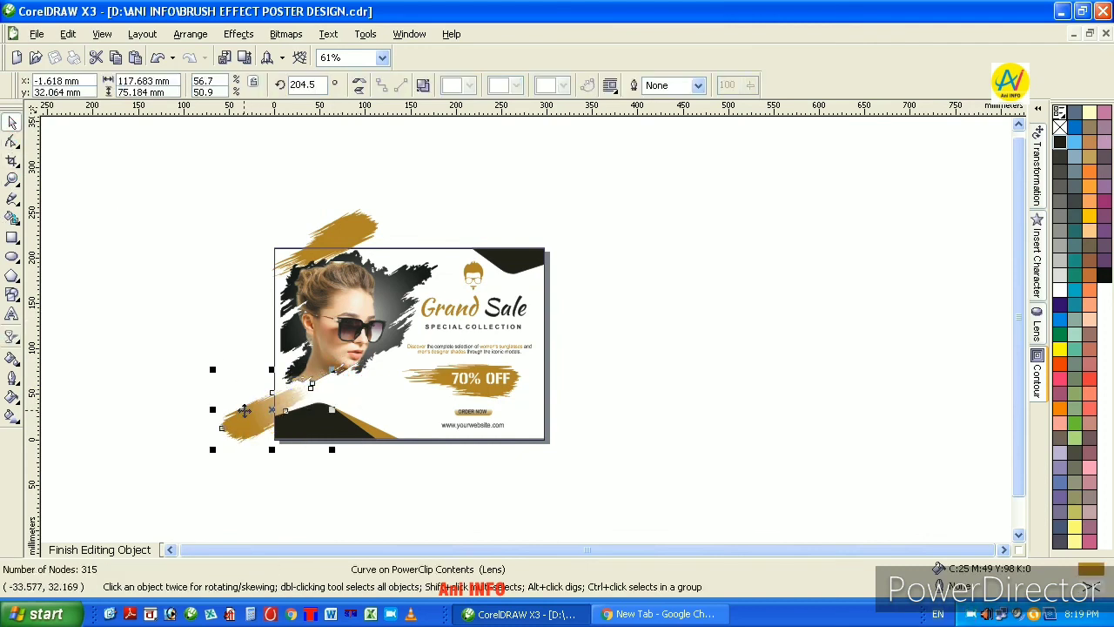
Apply a linear gold-to-white fountain fill to the upper-left brush stroke, fading toward its lower end, and finish editing the PowerClip
click(345, 221)
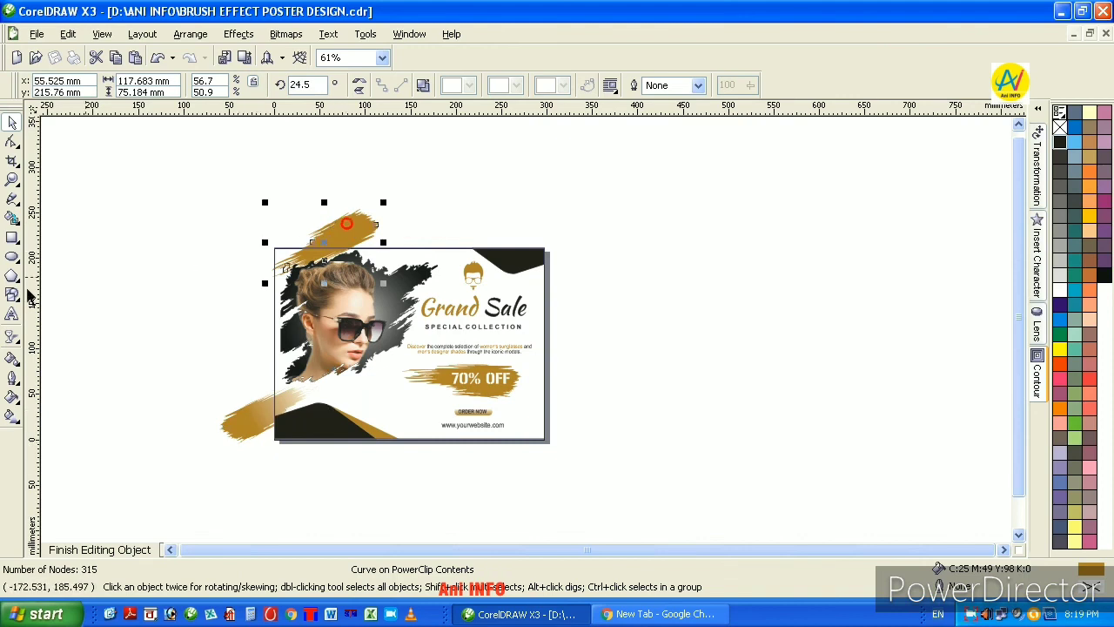
click(12, 415)
drag(370, 242, 279, 275)
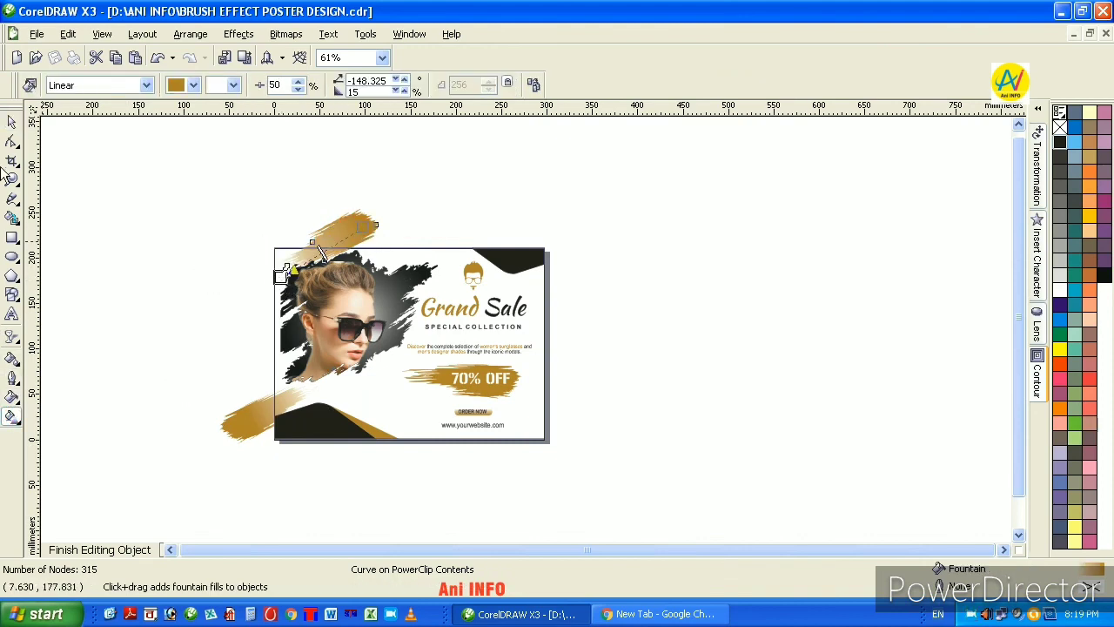
click(11, 122)
ctrl+click(219, 251)
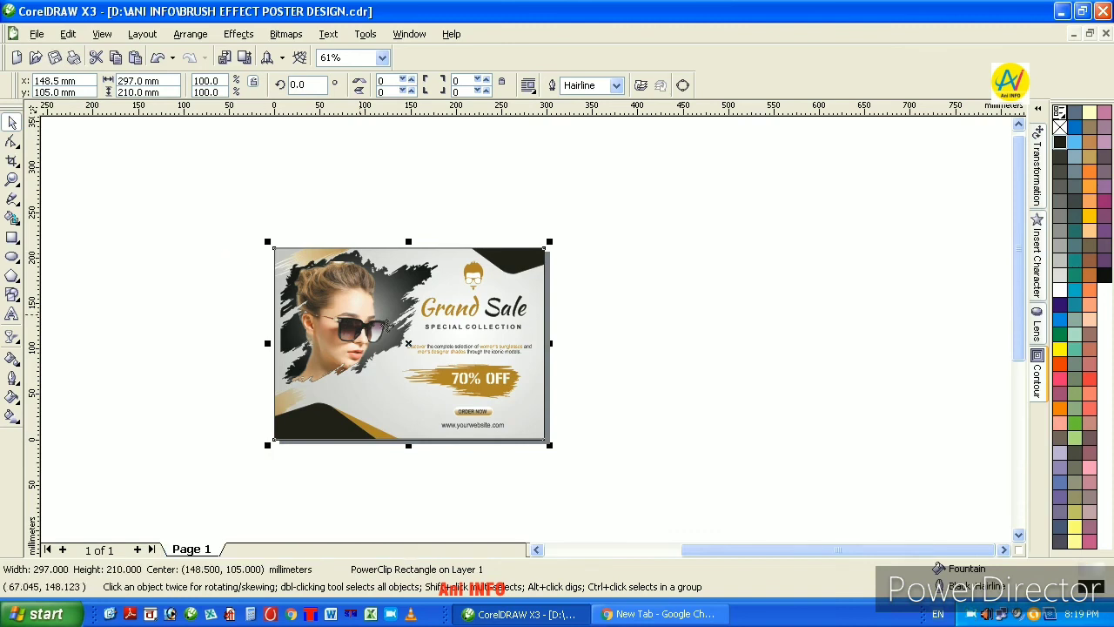
click(659, 331)
click(615, 333)
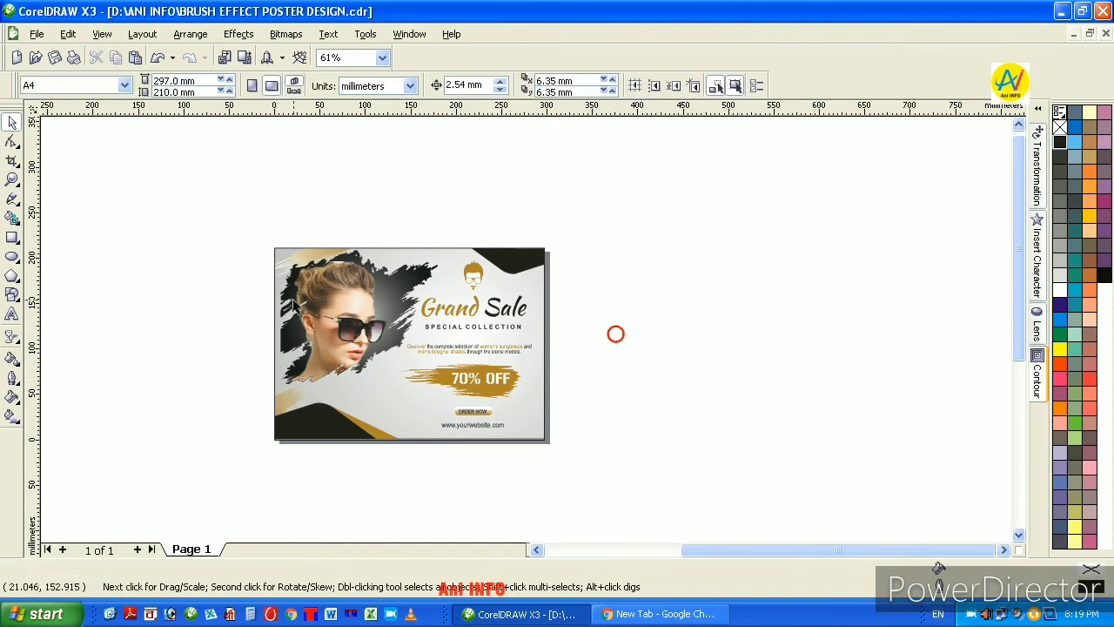